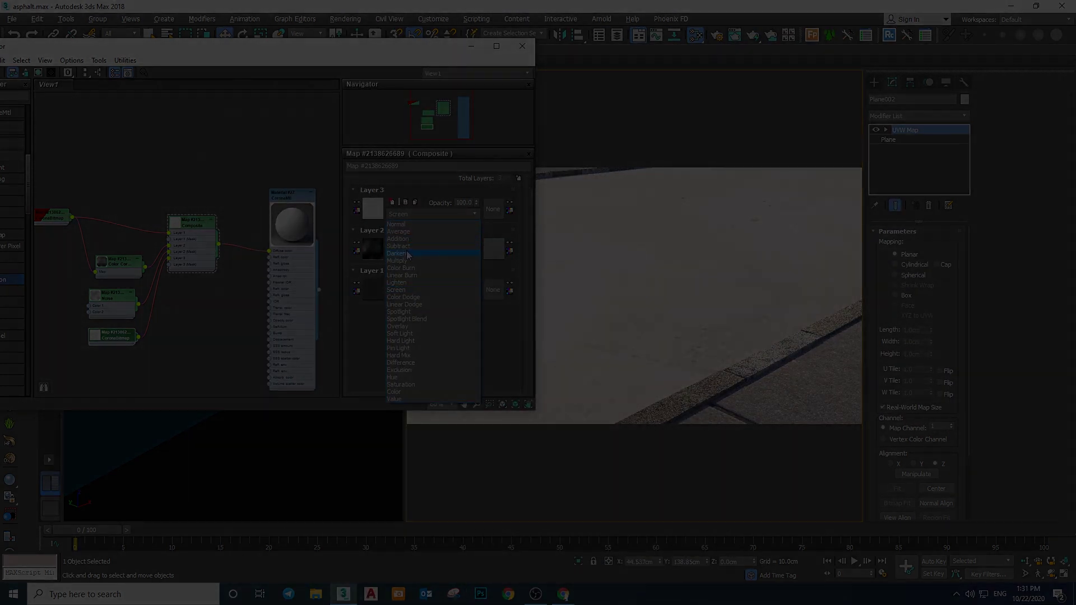
click(409, 255)
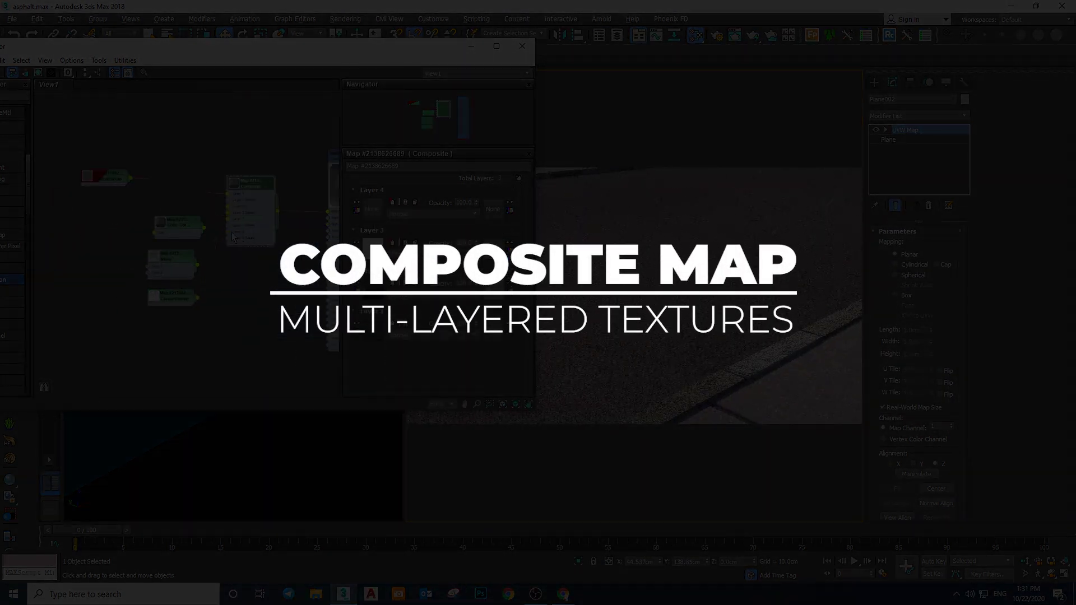
right_click(201, 341)
mouse_move(235, 357)
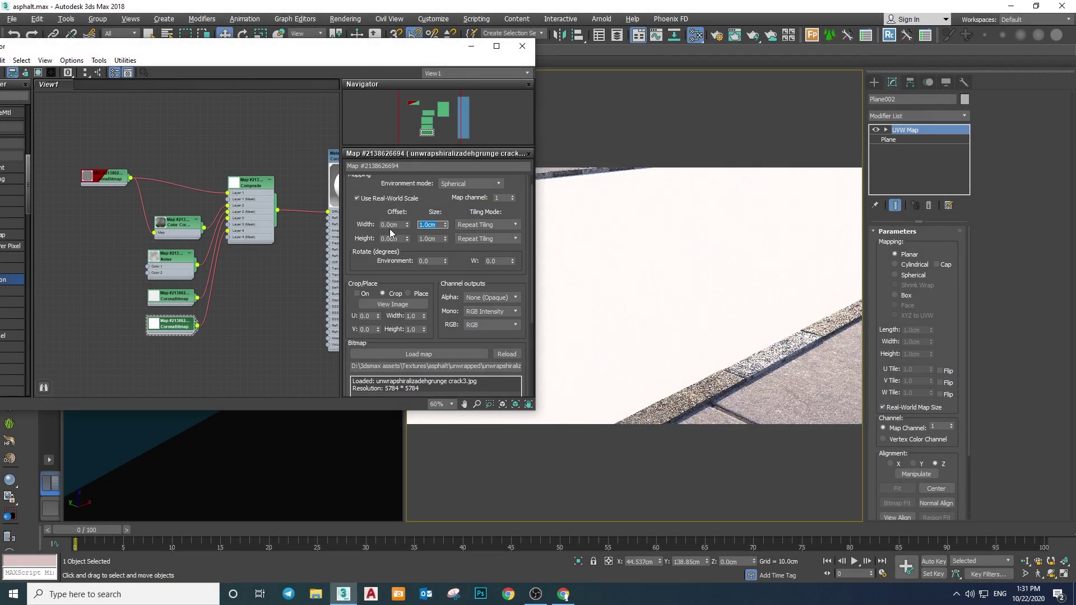
key(Tab)
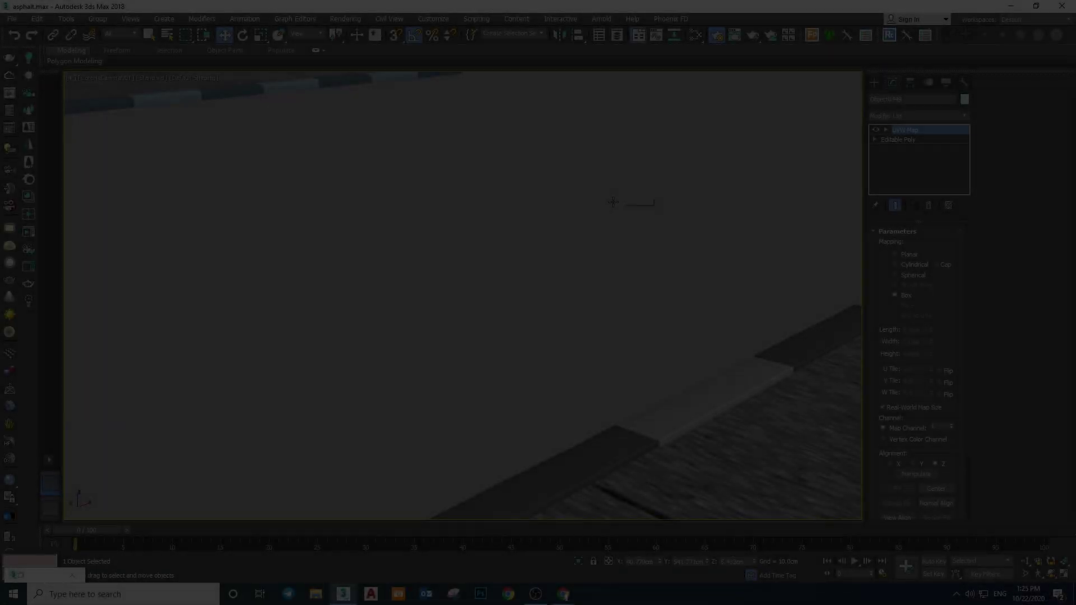
Open the Slate Material Editor, add a Composite map to the view and display its layer parameters
key(m)
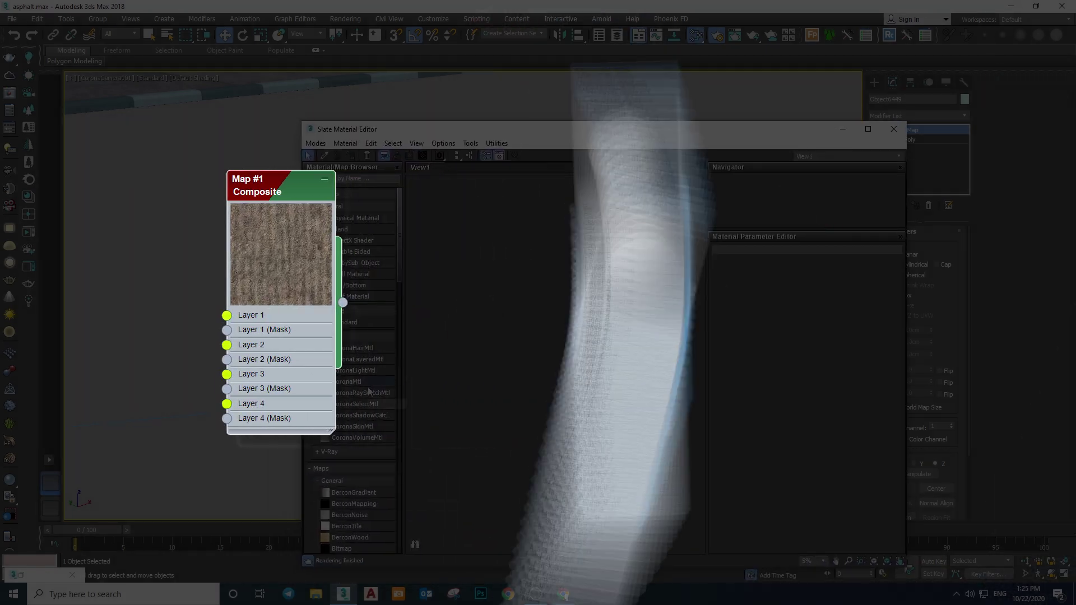
scroll(344, 441, down, 1)
scroll(344, 441, down, 3)
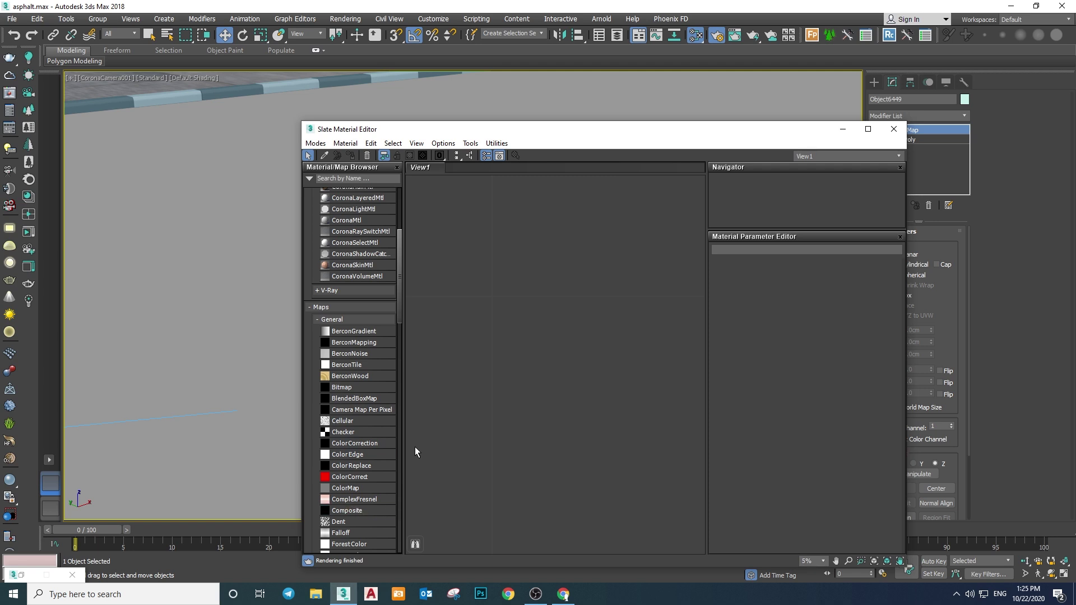
drag(363, 515, 567, 327)
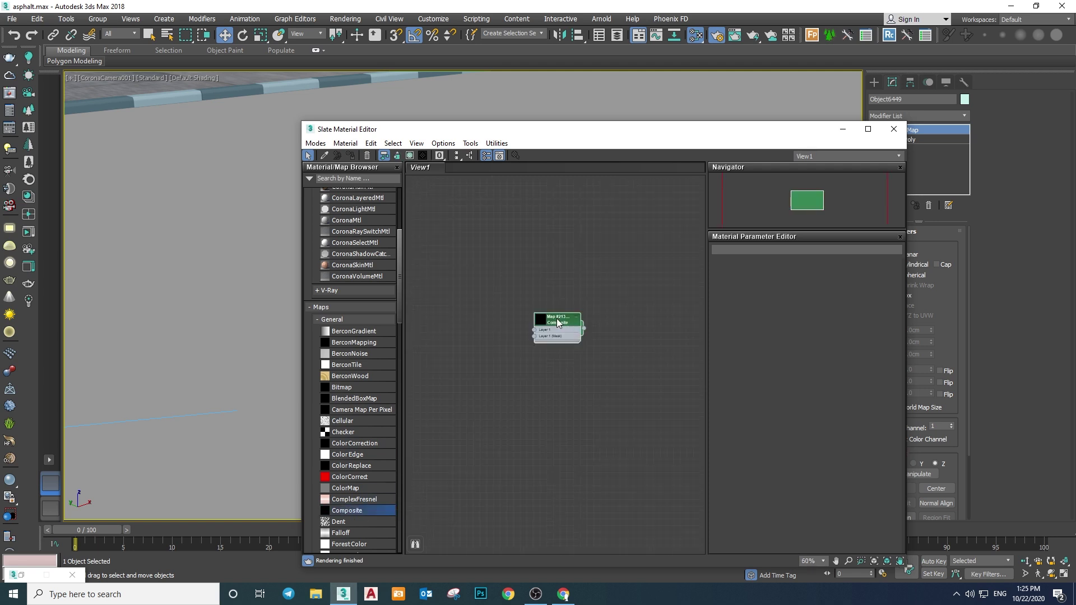
double_click(556, 318)
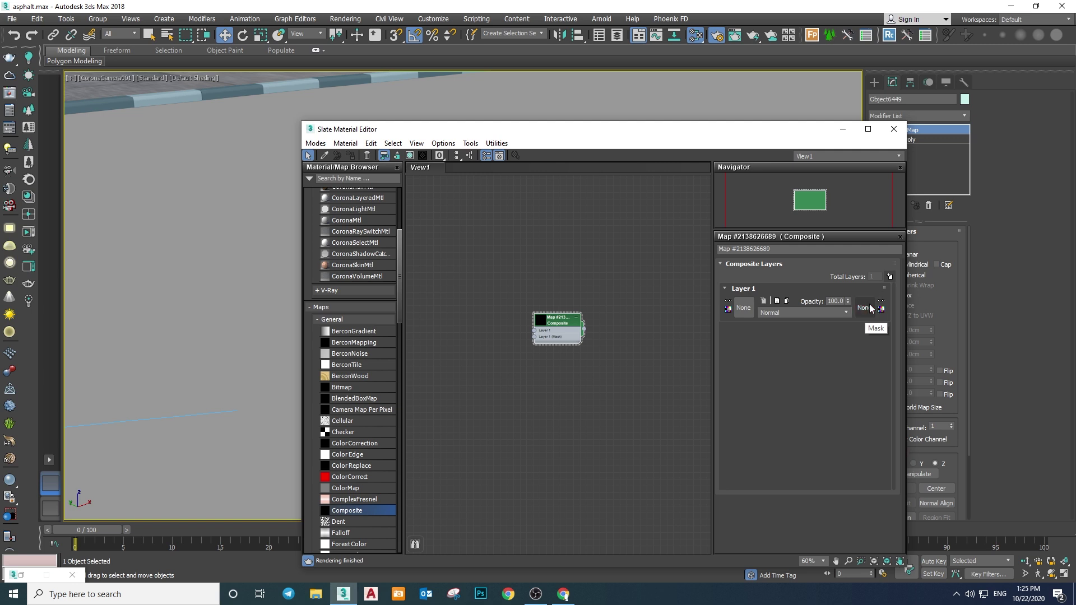
double_click(833, 301)
click(796, 312)
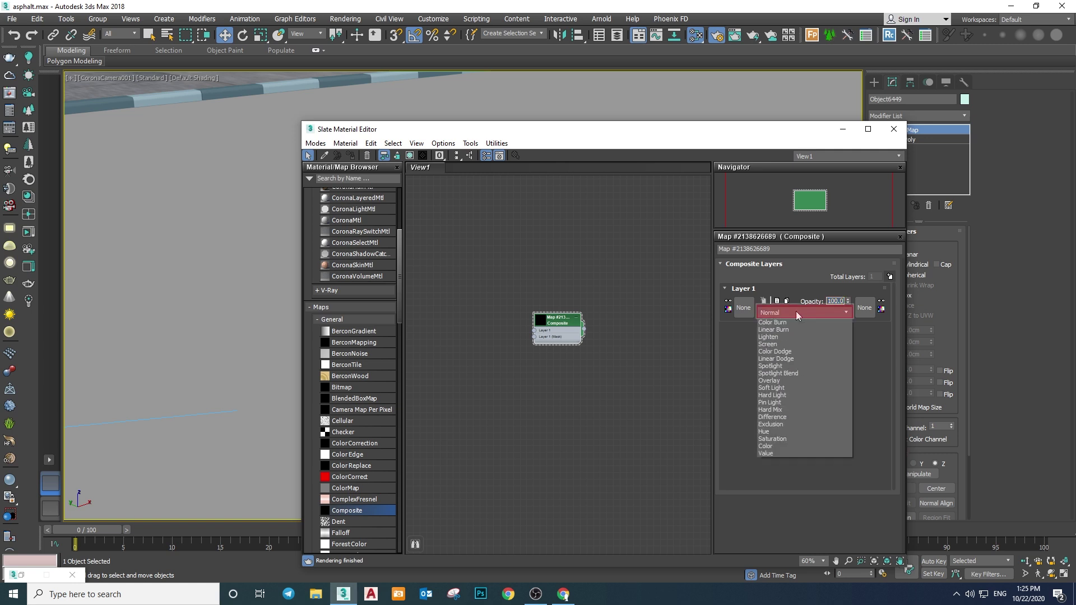
click(872, 402)
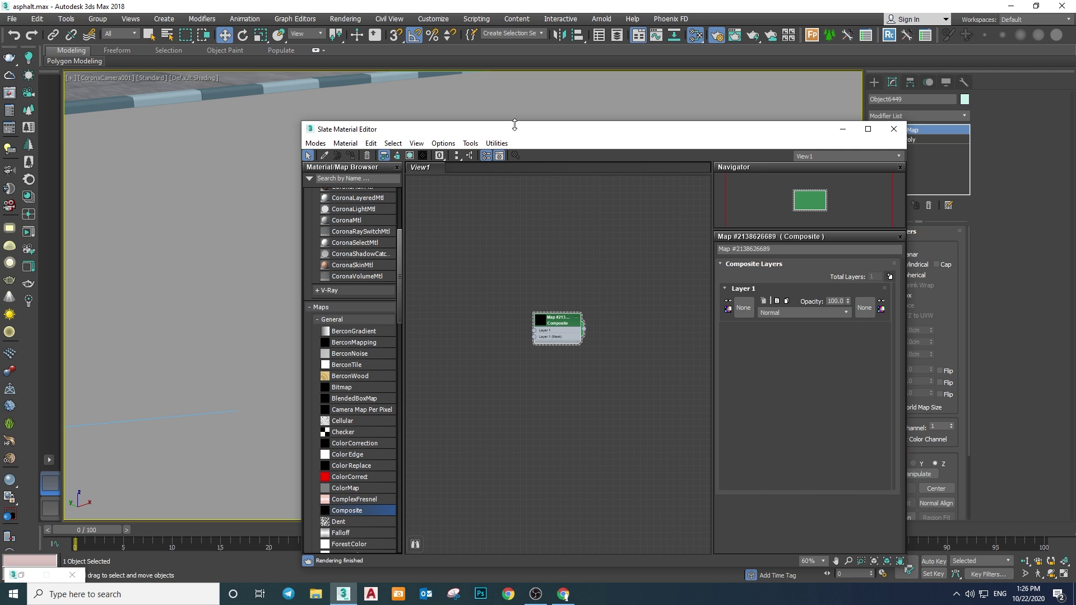
Add a CoronaMtl beside the Composite map and connect the Composite output to its diffuse color
drag(515, 124, 665, 197)
drag(590, 200, 839, 271)
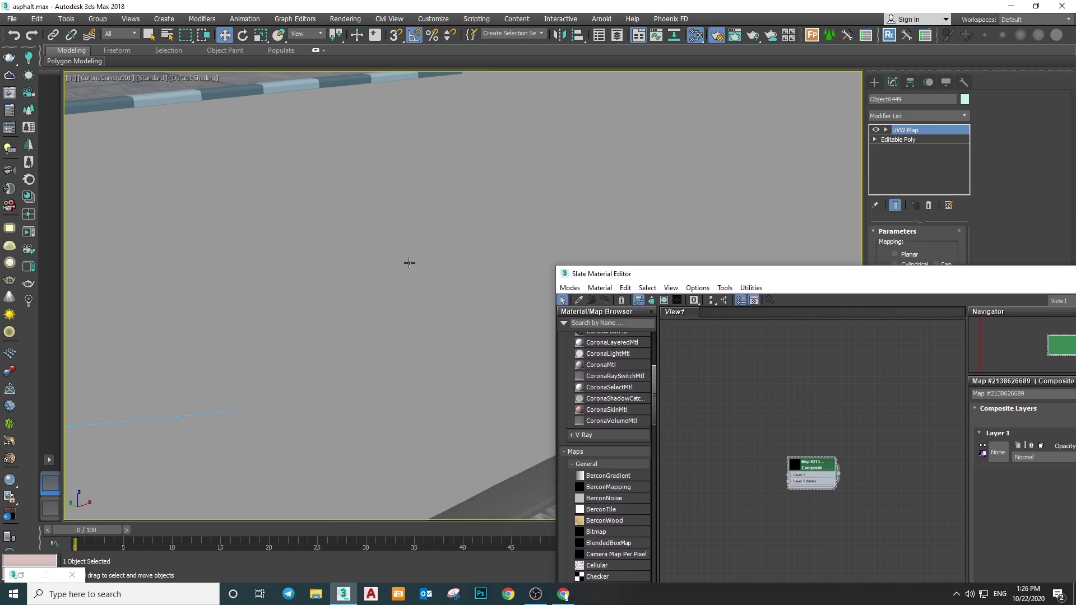
drag(664, 276, 570, 104)
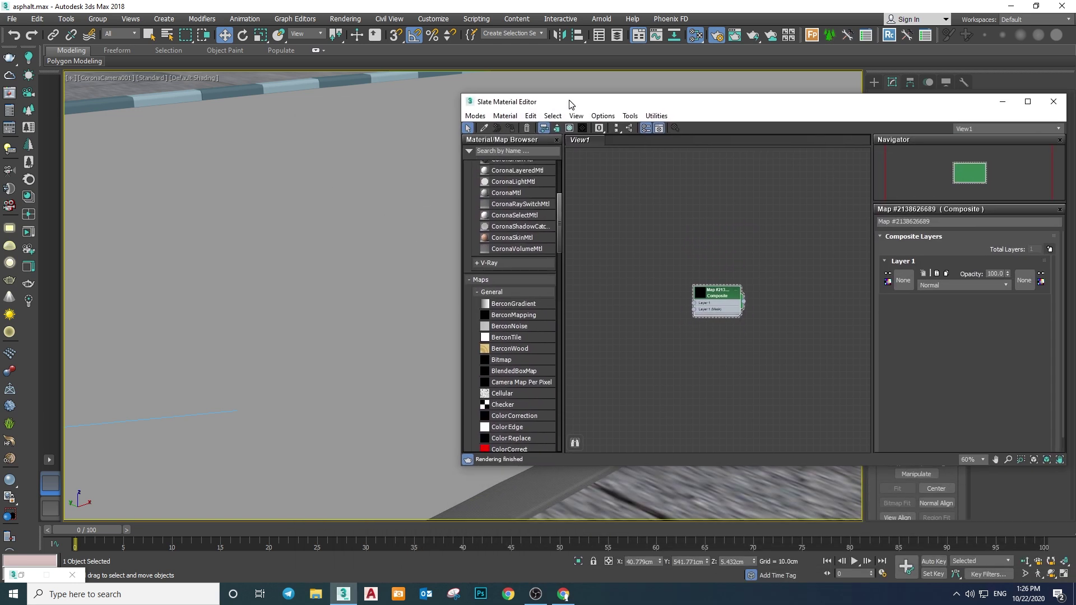
drag(713, 307, 669, 308)
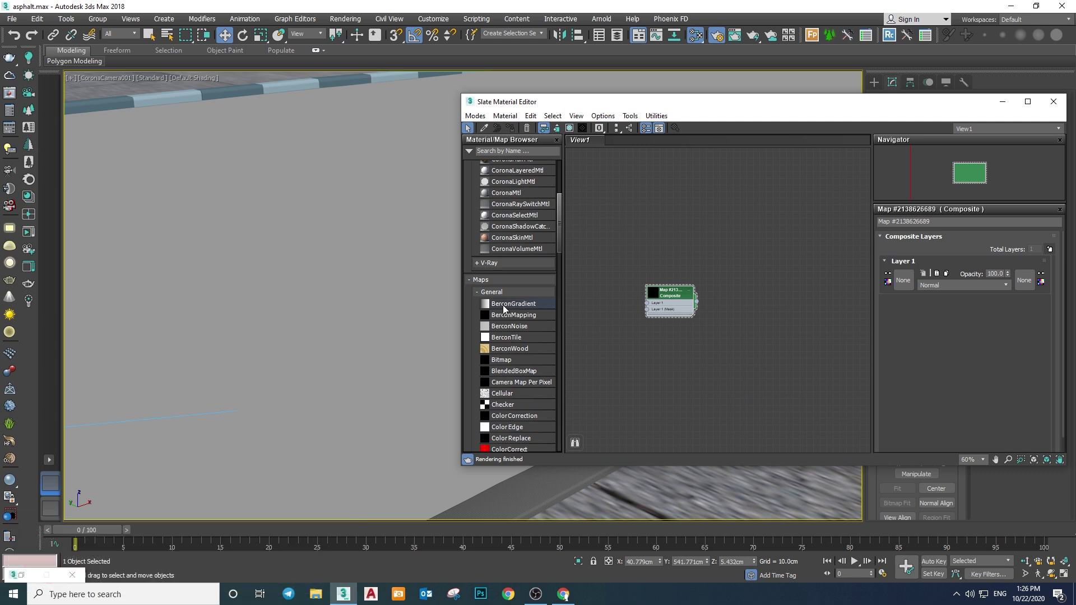
scroll(511, 336, up, 3)
drag(509, 277, 770, 268)
click(664, 300)
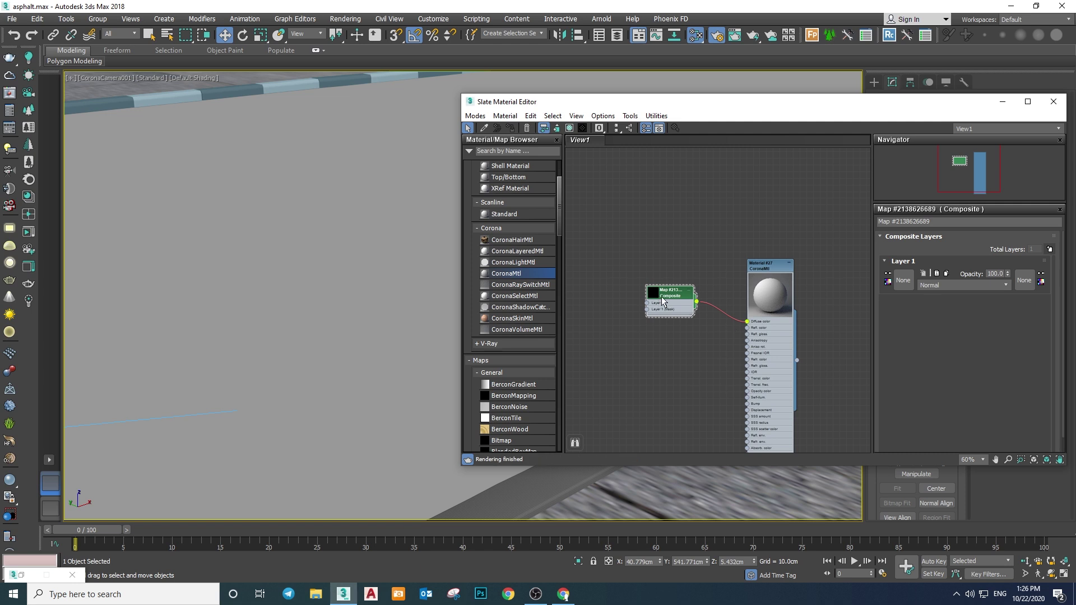
Create a CoronaBitmap map feeding Layer 1 of the Composite map
middle_drag(646, 304, 701, 322)
drag(701, 322, 620, 259)
mouse_move(637, 277)
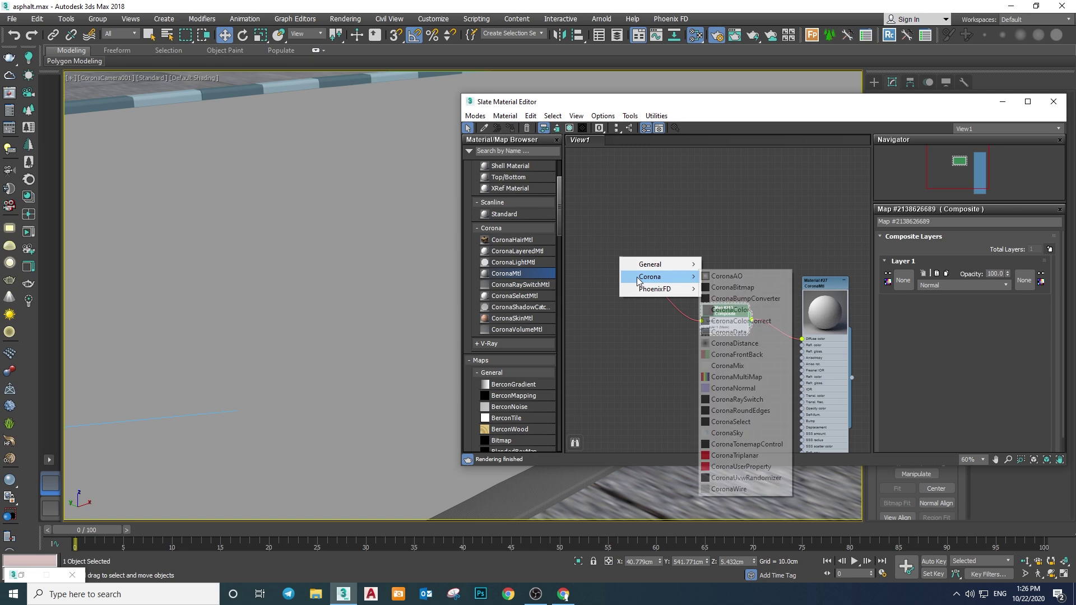
click(734, 287)
Load Archexteriors5_01_asphalt_diffuse.jpg from the asphalt textures folder into the bitmap and place its node closer to the Composite map
click(225, 41)
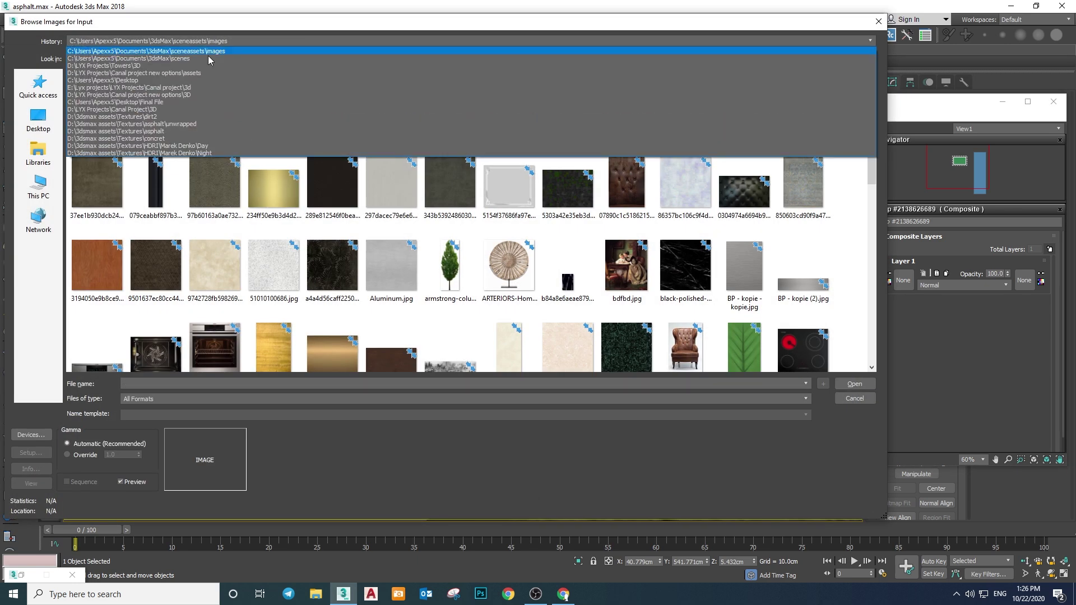
click(261, 159)
click(206, 59)
click(112, 129)
double_click(96, 87)
double_click(92, 120)
double_click(447, 194)
scroll(344, 143, down, 3)
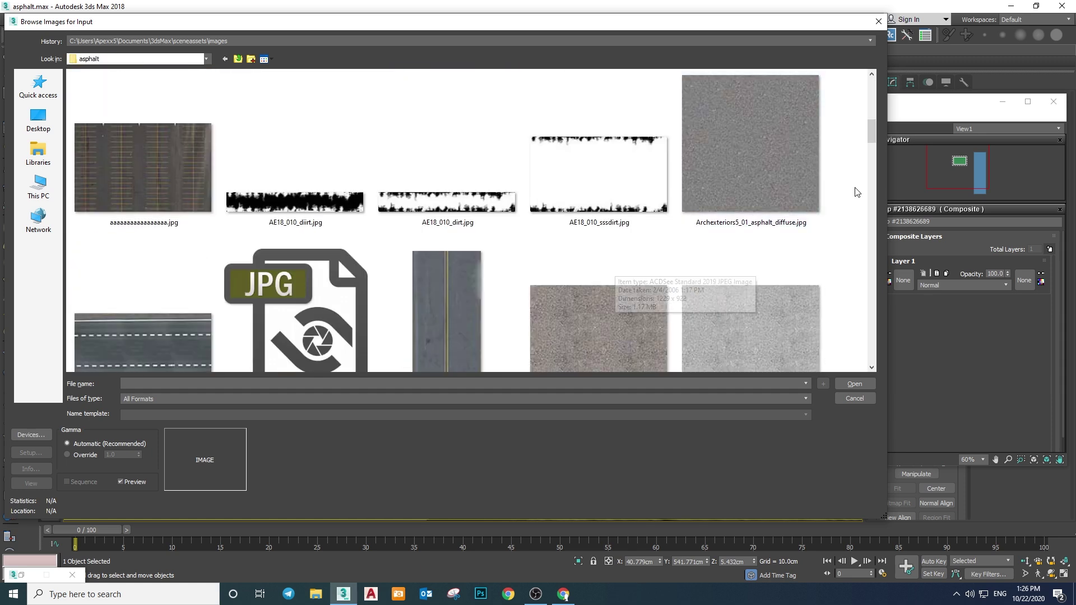
double_click(779, 154)
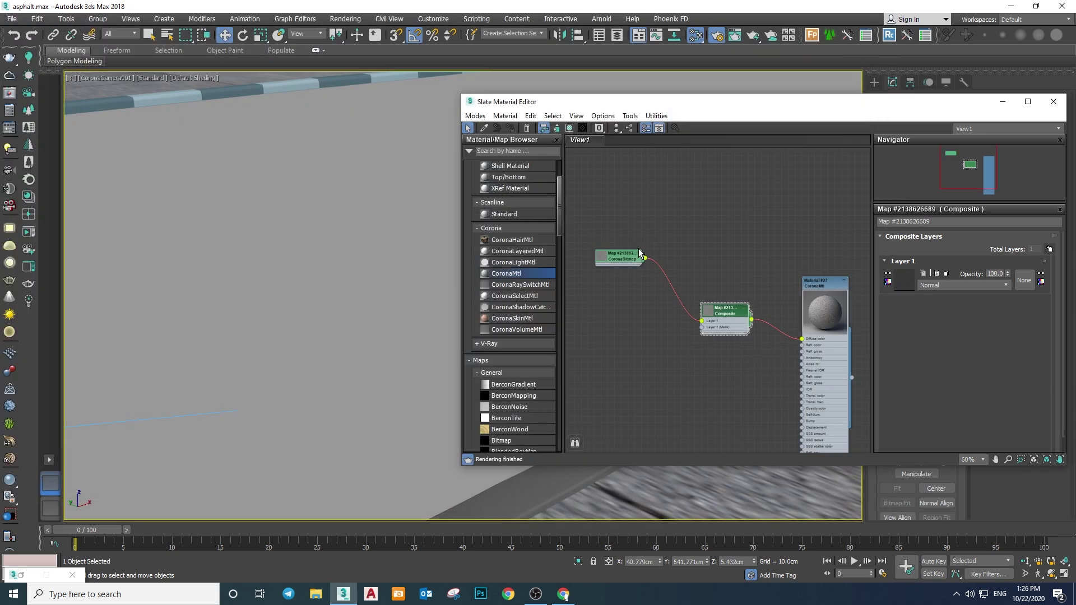
drag(629, 263, 655, 288)
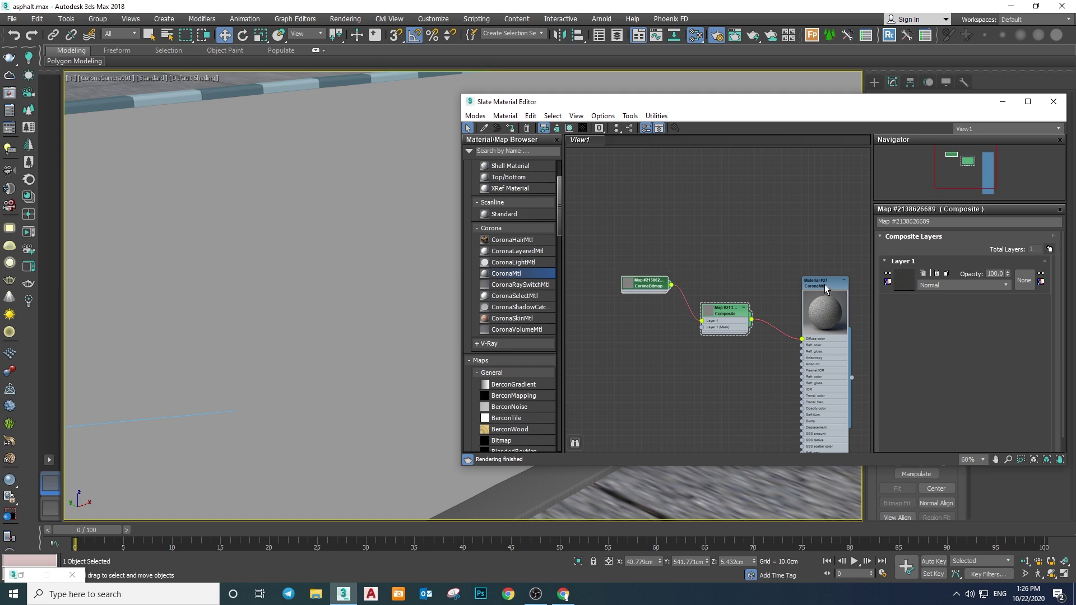
Assign the CoronaMtl to the road plane and show its texture in the viewport
click(383, 253)
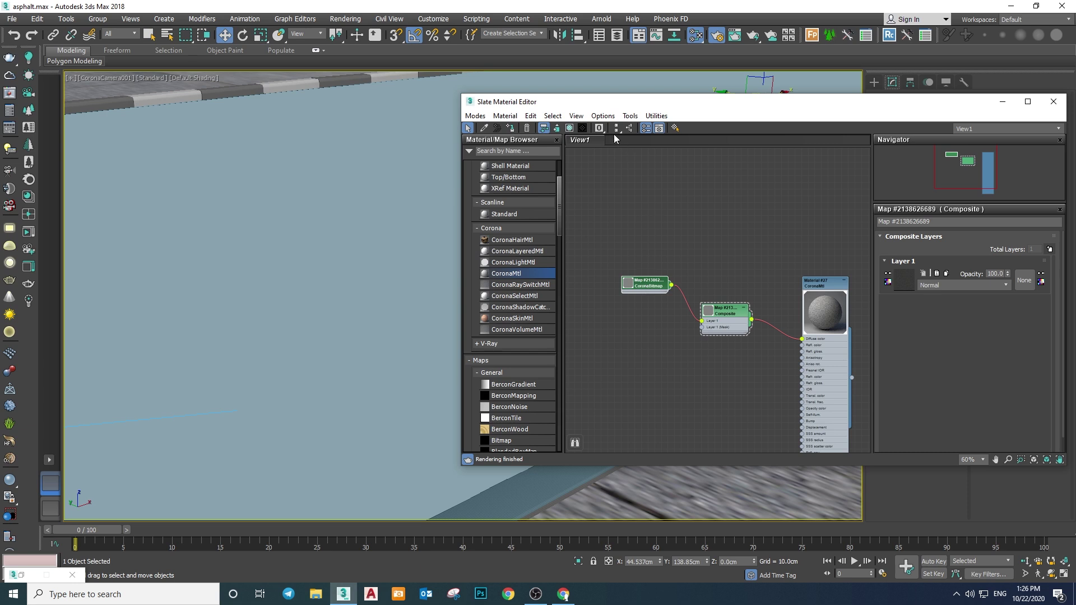
click(570, 128)
drag(593, 104, 452, 283)
Add a UVW Map modifier to the road plane and enable Real-World Map Size
click(903, 115)
click(902, 115)
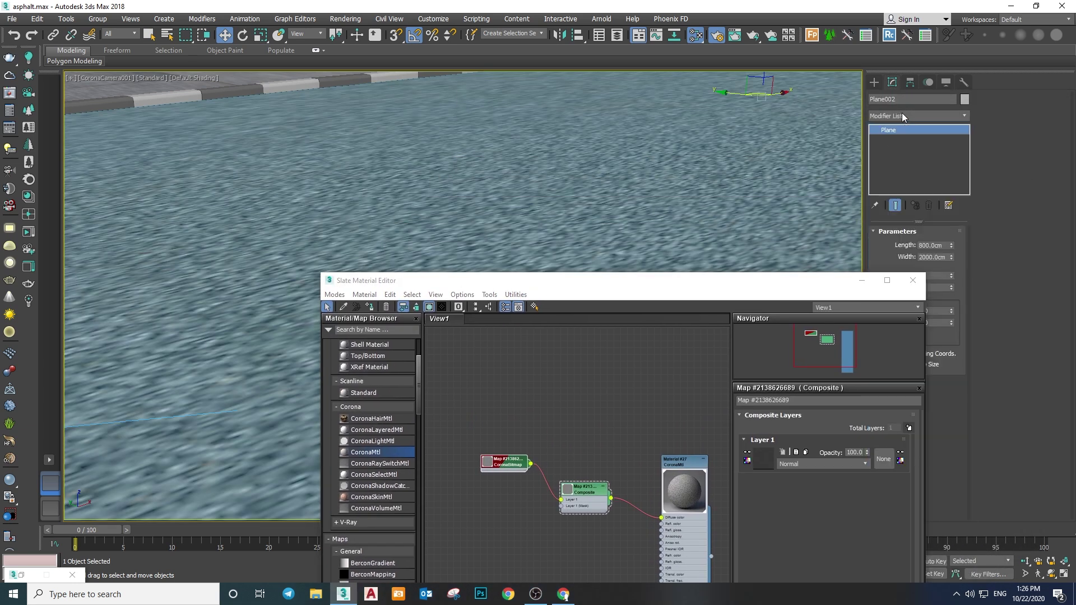
click(913, 116)
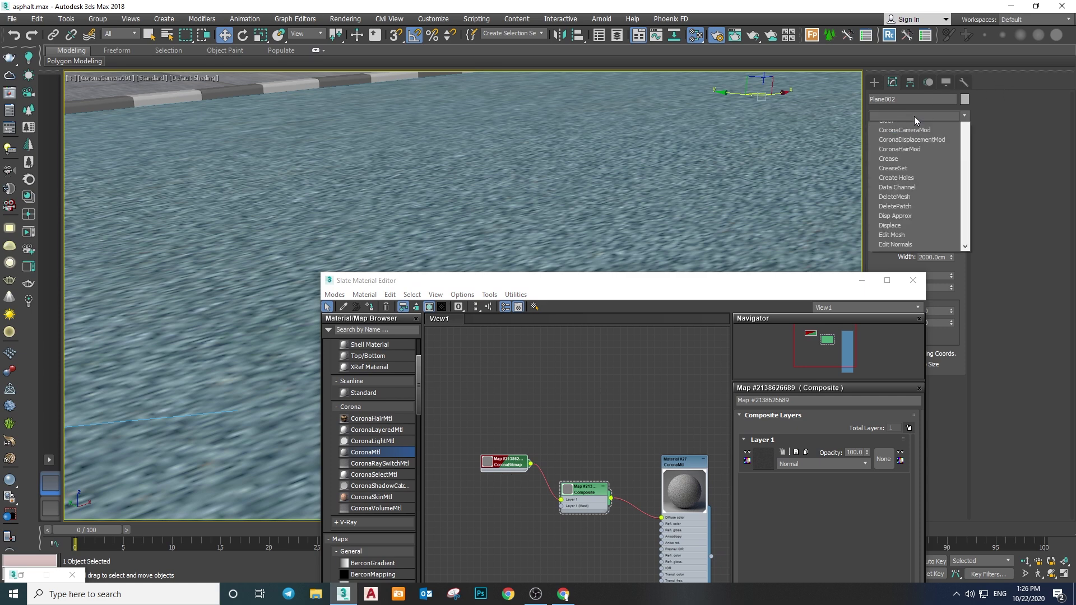
text(uvw)
key(Return)
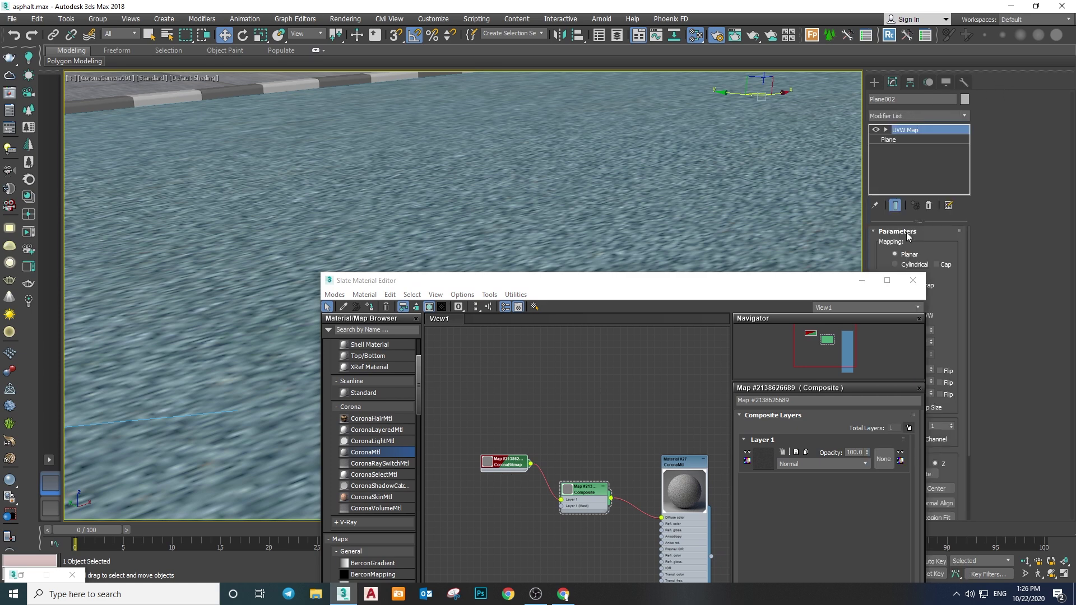
drag(813, 289, 713, 107)
click(892, 411)
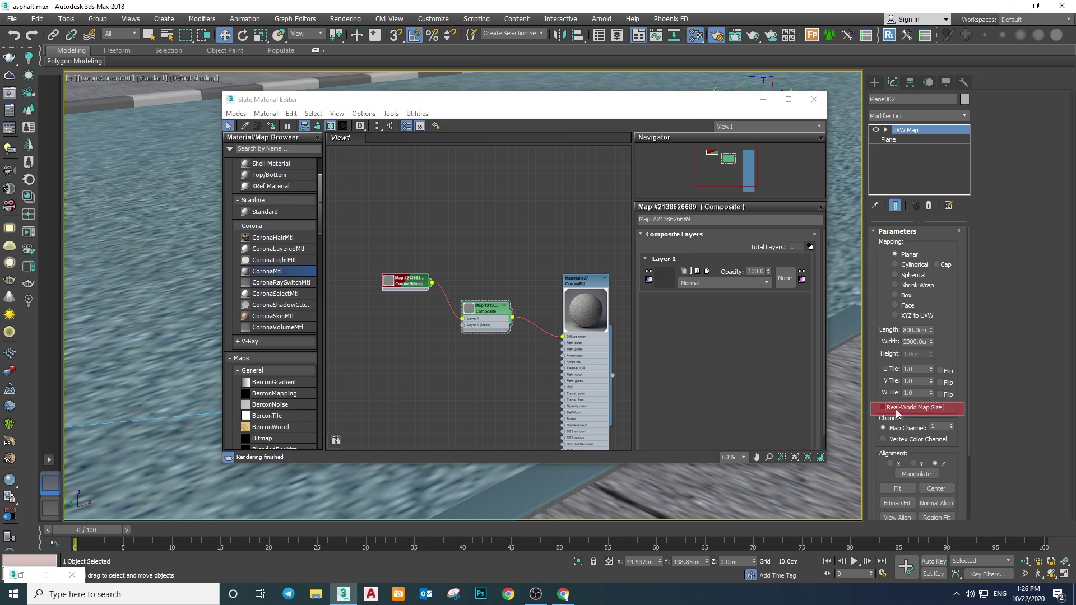
Enable real-world scale on the asphalt CoronaBitmap and set its width and height to 350 cm
double_click(401, 283)
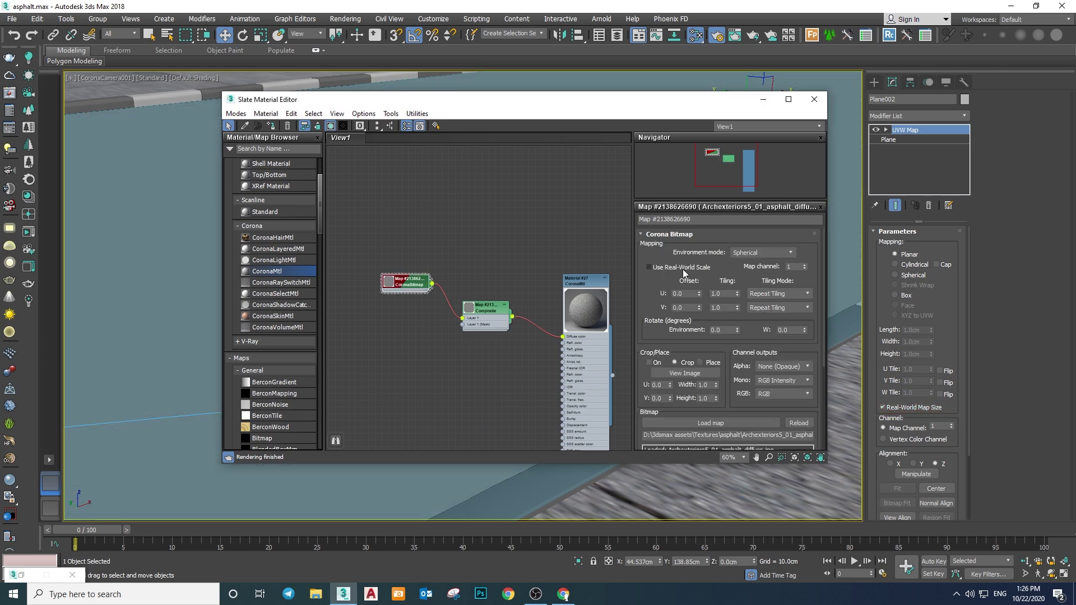
click(664, 268)
click(720, 294)
key(Tab)
key(shift+Tab)
text(350)
key(Tab)
text(350)
key(Return)
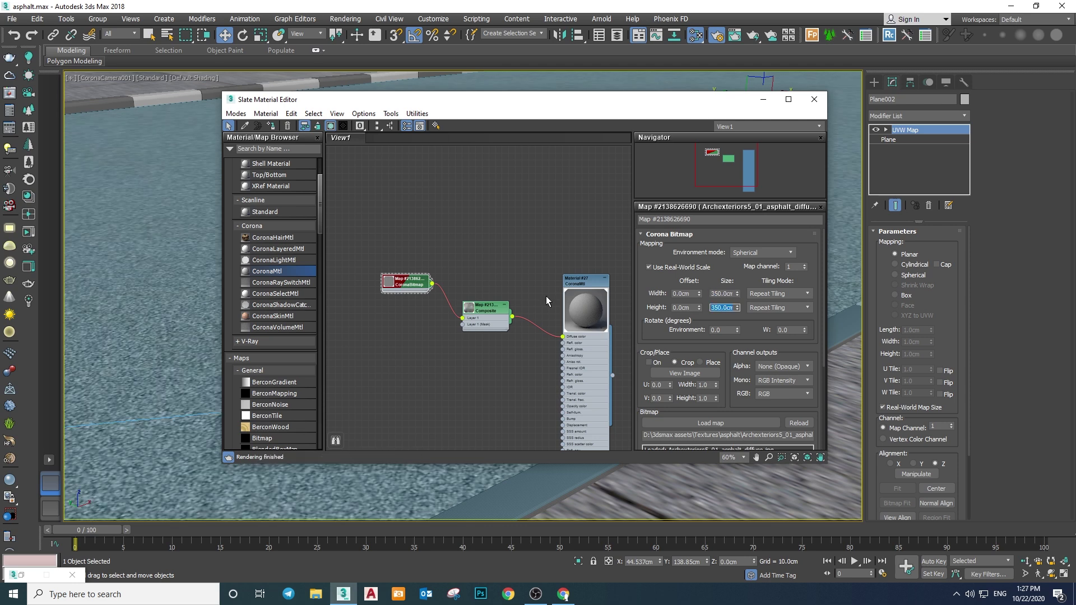
Return to the split viewport layout, show CoronaCamera001 in the smaller viewport and start Corona interactive rendering in the larger one
drag(359, 99, 227, 189)
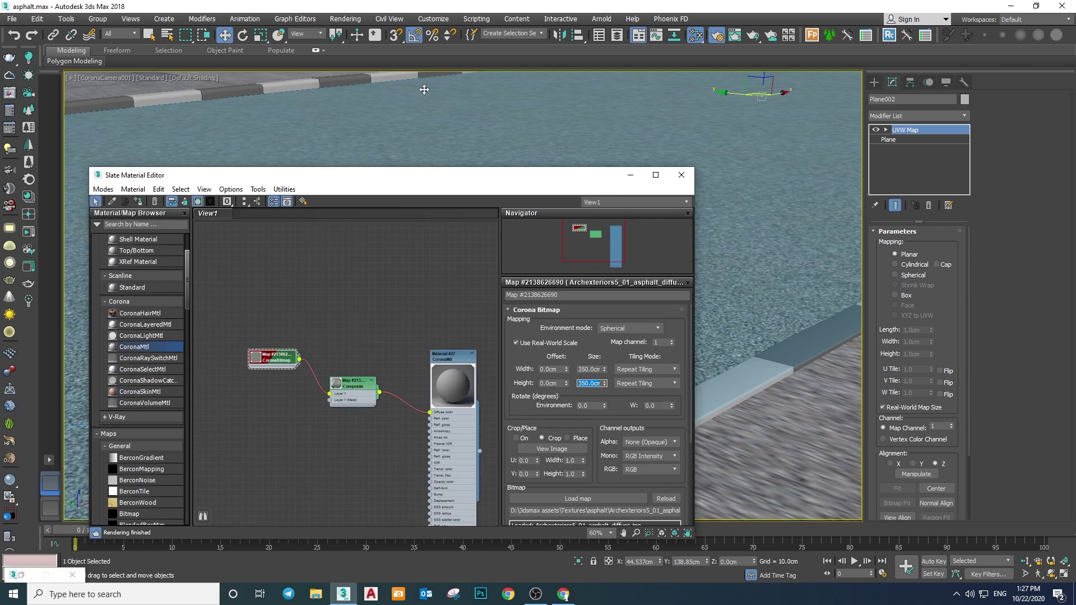
key(alt+w)
drag(523, 178, 514, 405)
key(c)
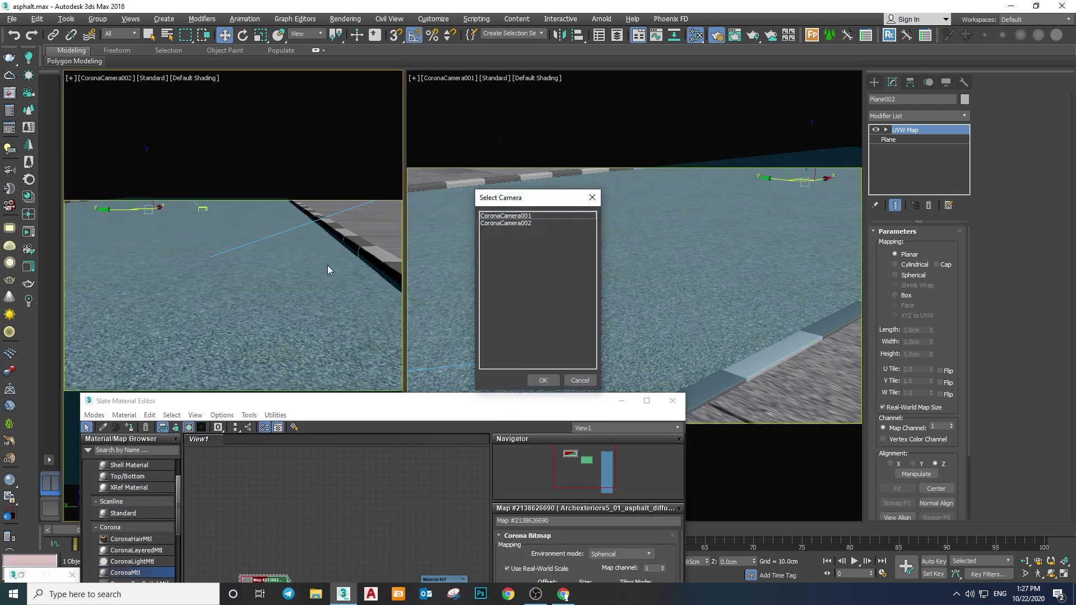
double_click(488, 215)
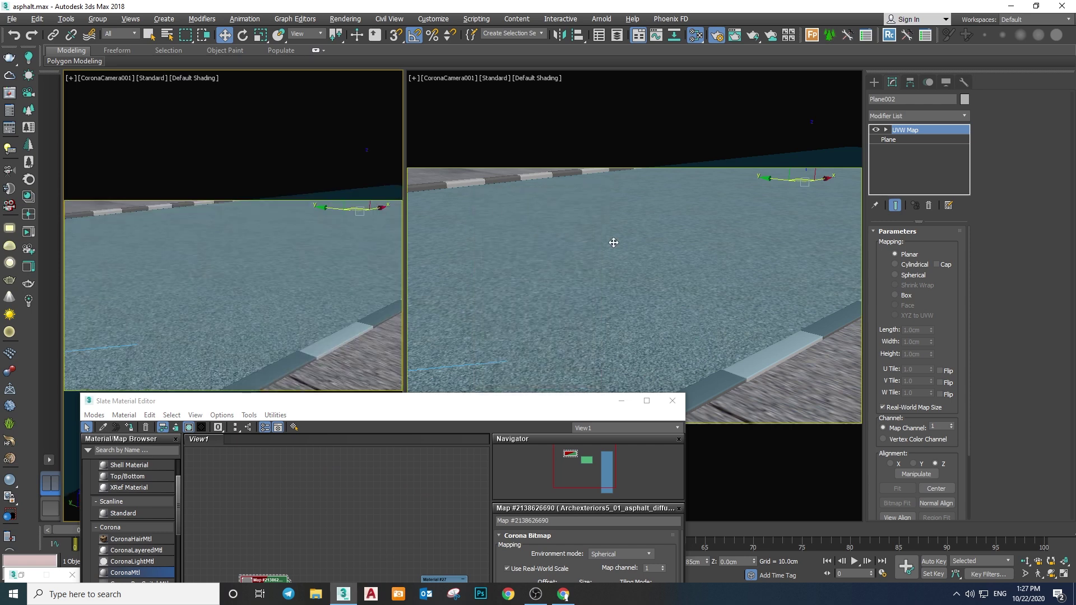
click(26, 216)
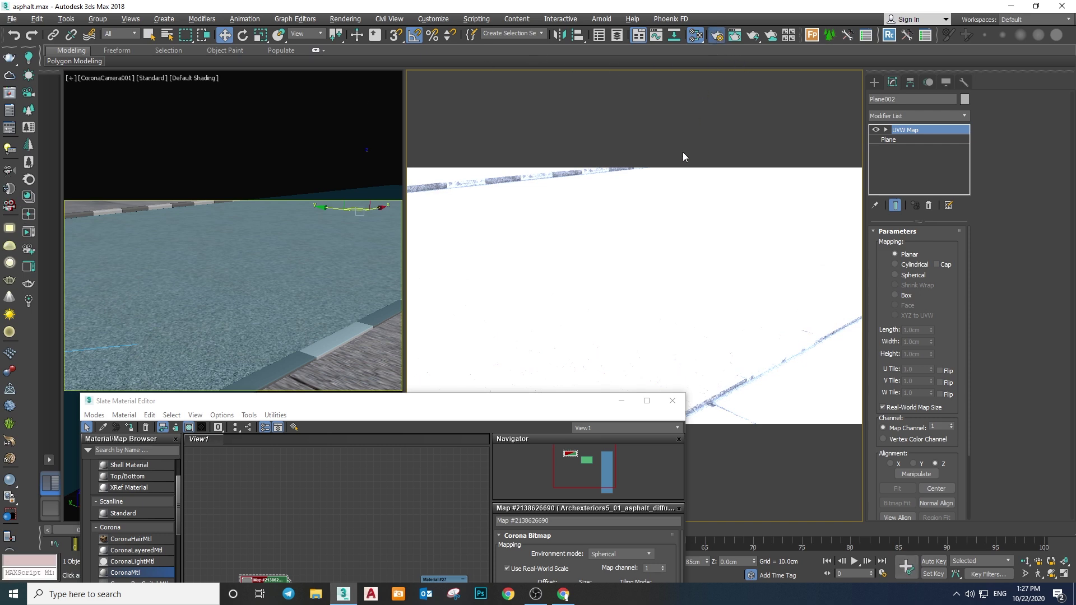
Lower the simple exposure to -3.294 EV in the Corona camera postprocessing settings
key(F10)
drag(709, 45, 818, 61)
click(834, 142)
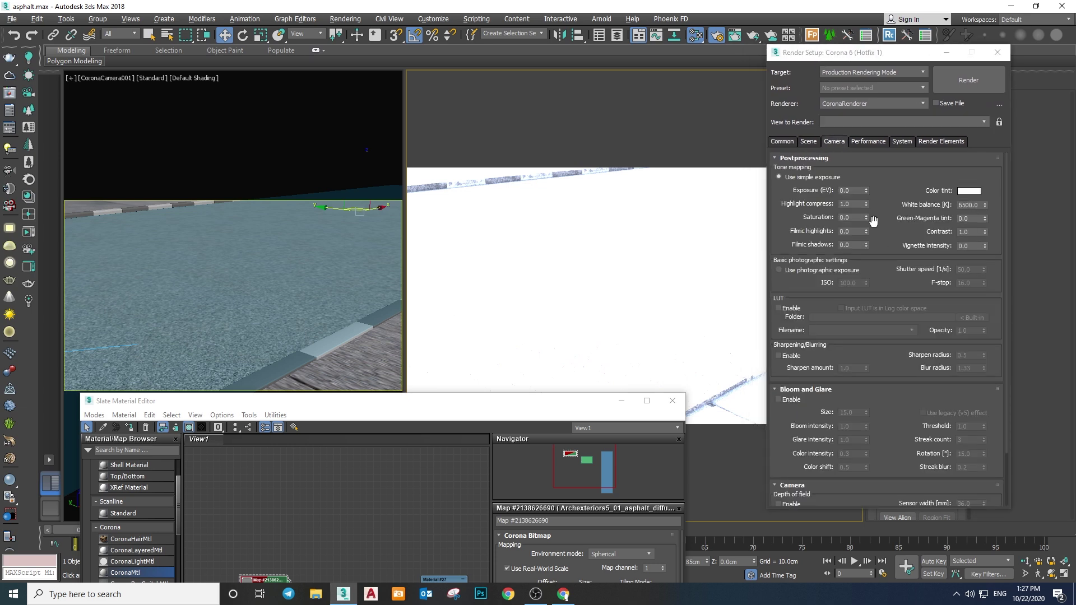
drag(866, 191, 859, 256)
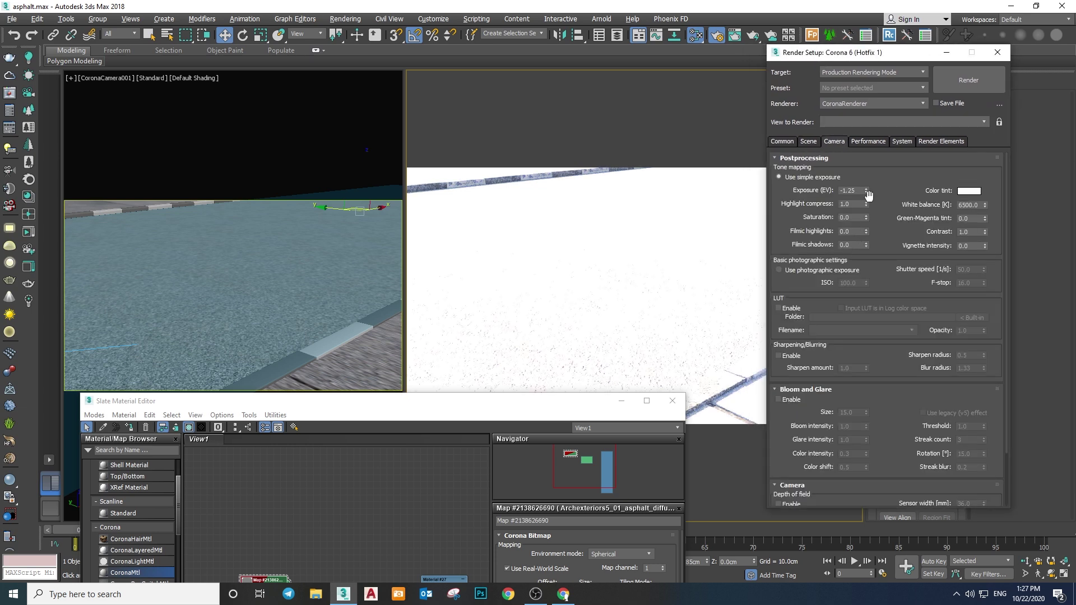
drag(869, 195, 867, 193)
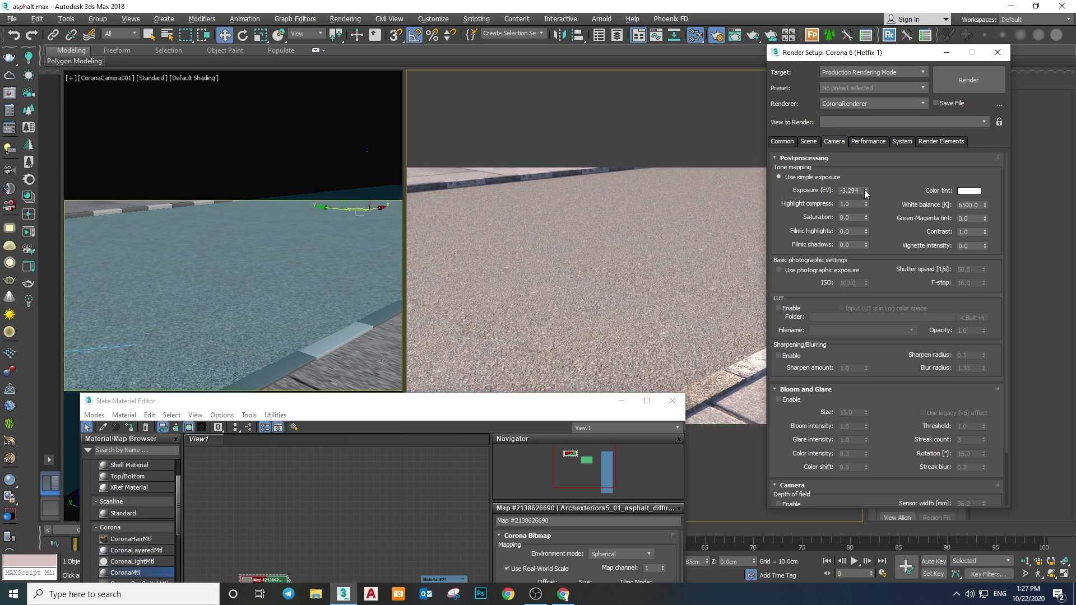
Set highlight compression to 1.5 and contrast to 3, then close the render setup
double_click(855, 206)
key(Return)
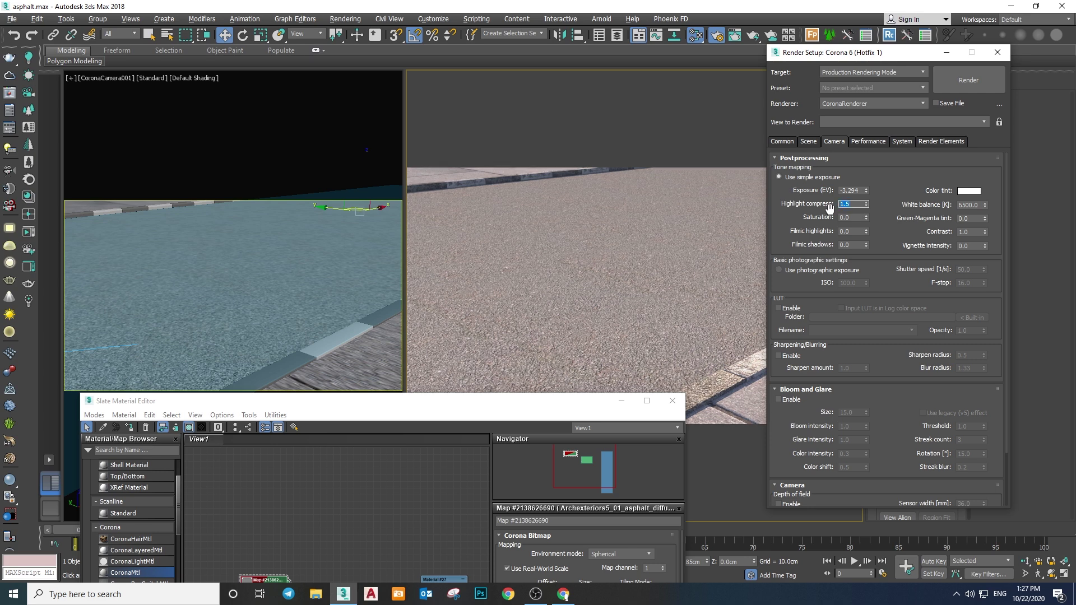
double_click(972, 234)
text(3)
key(Return)
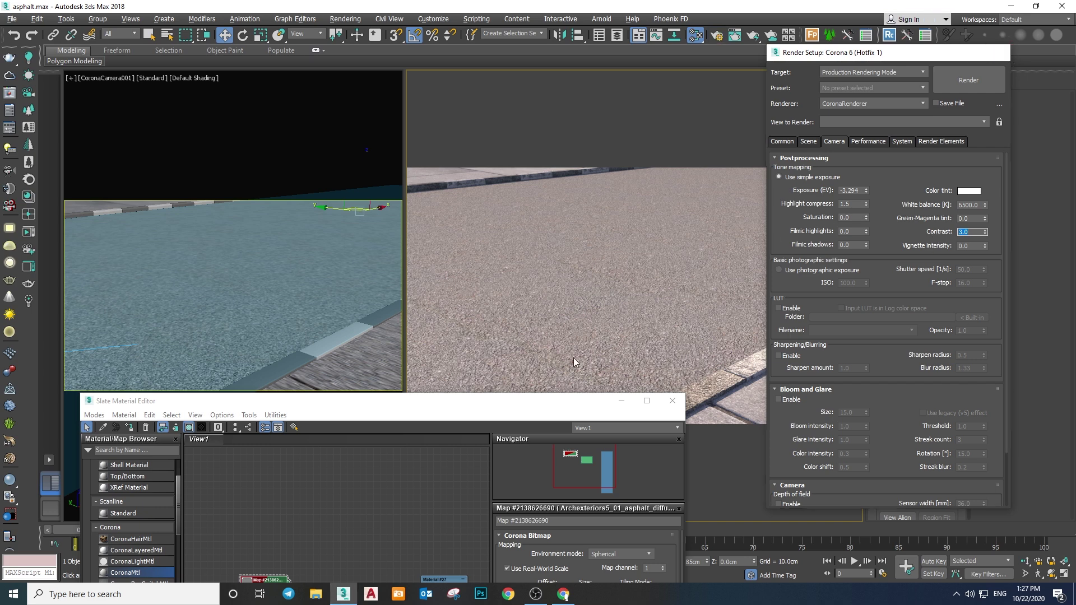
click(998, 52)
drag(532, 409, 424, 314)
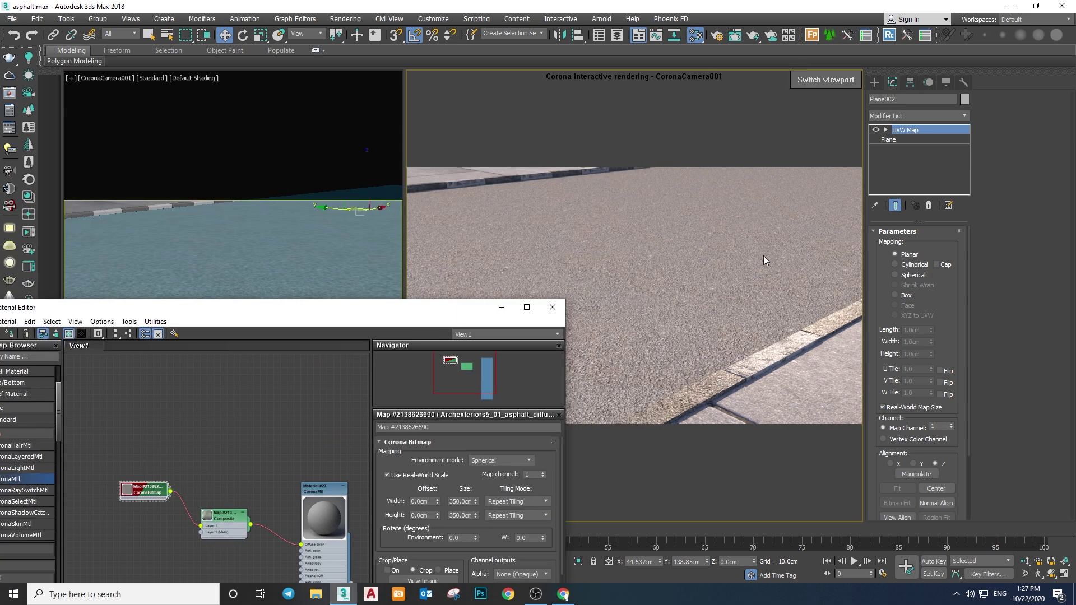
Add a second layer to the asphalt material's Composite map
drag(418, 307, 638, 102)
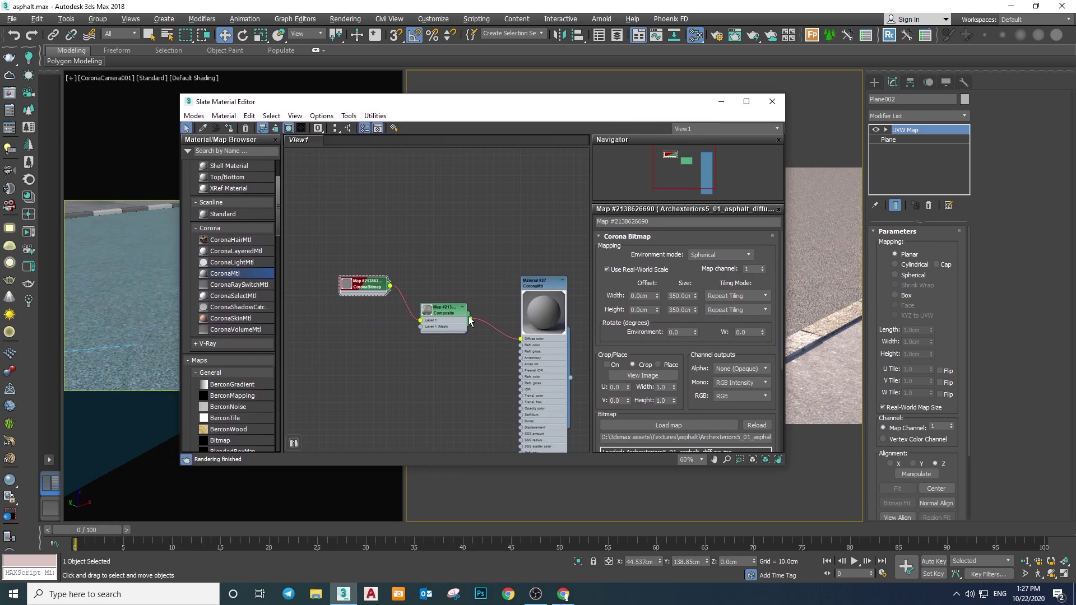
double_click(483, 294)
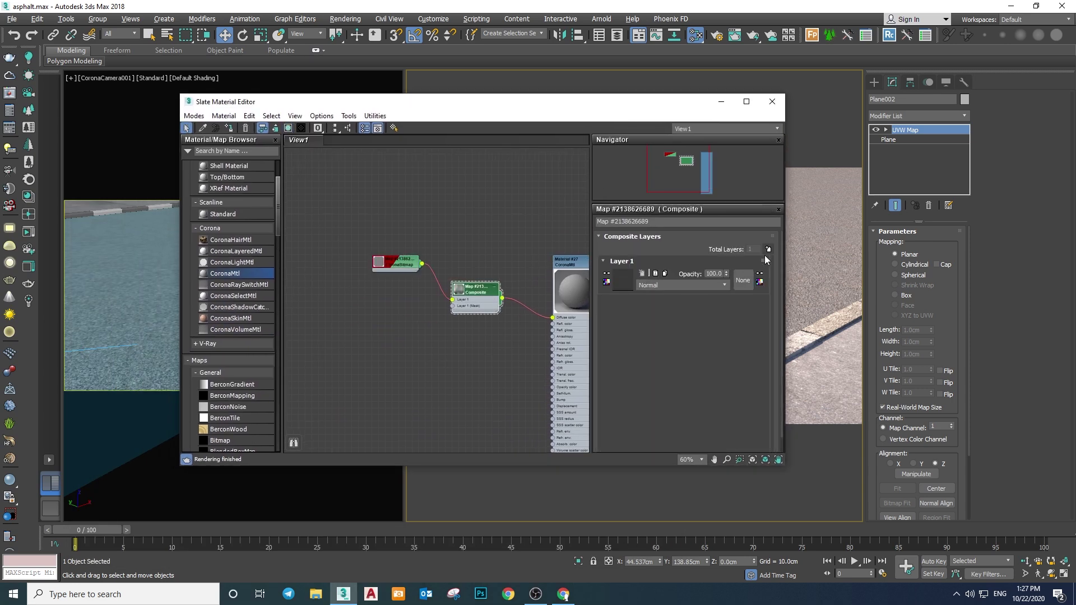
click(768, 249)
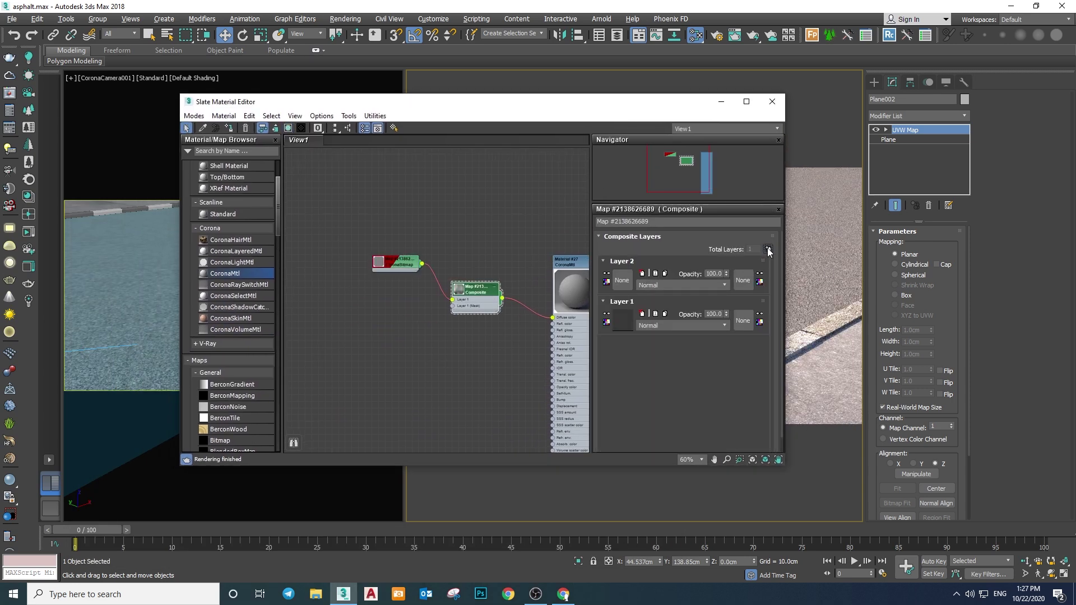
Add a ColorCorrection map to the node graph and feed the asphalt CoronaBitmap into it
drag(401, 271, 331, 247)
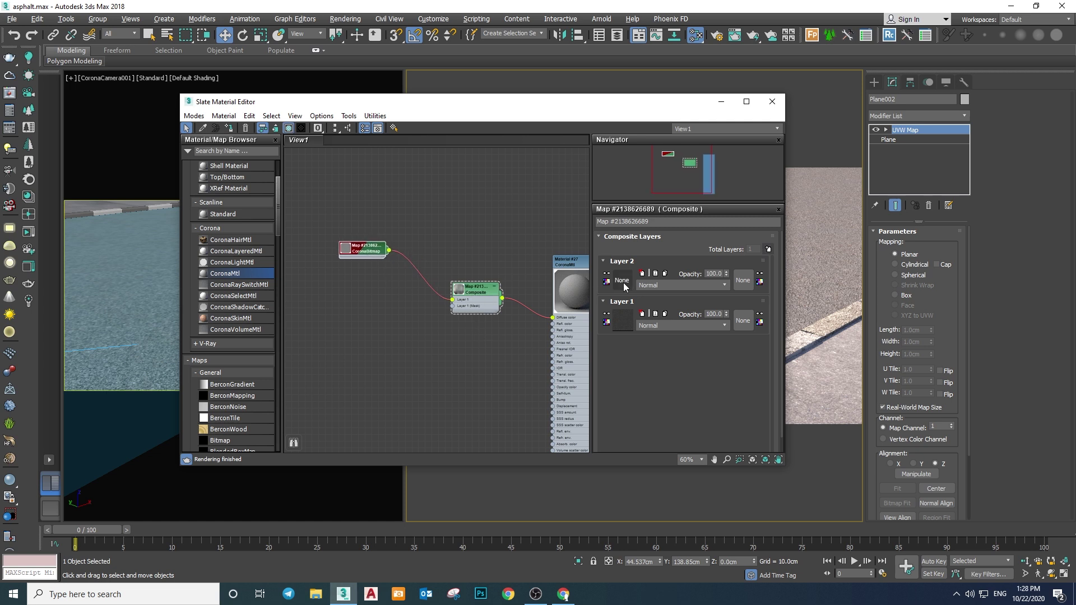
scroll(260, 250, up, 3)
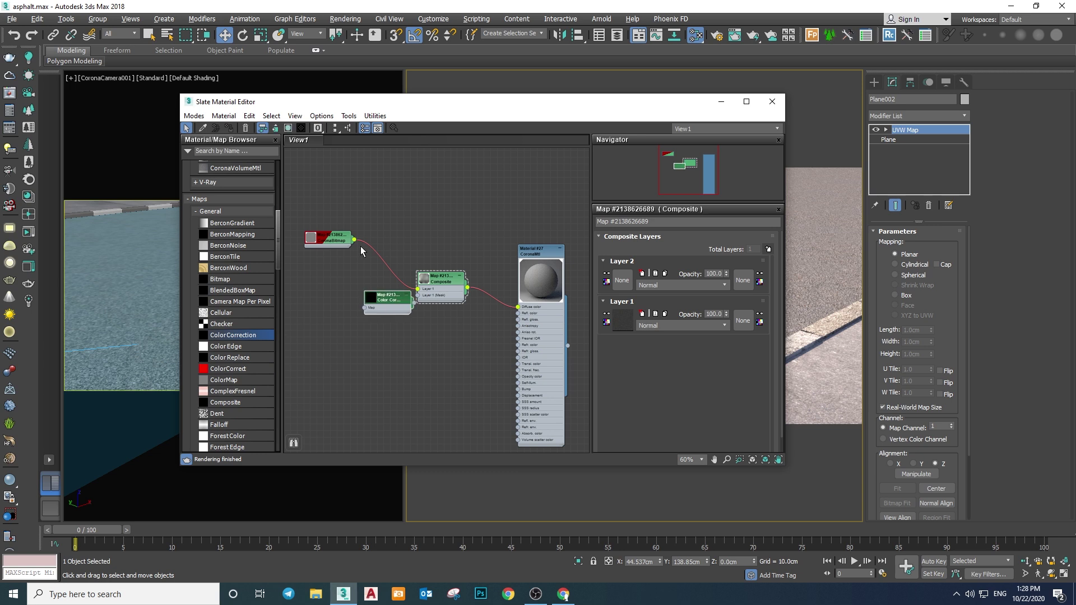
drag(361, 250, 344, 266)
drag(365, 308, 345, 330)
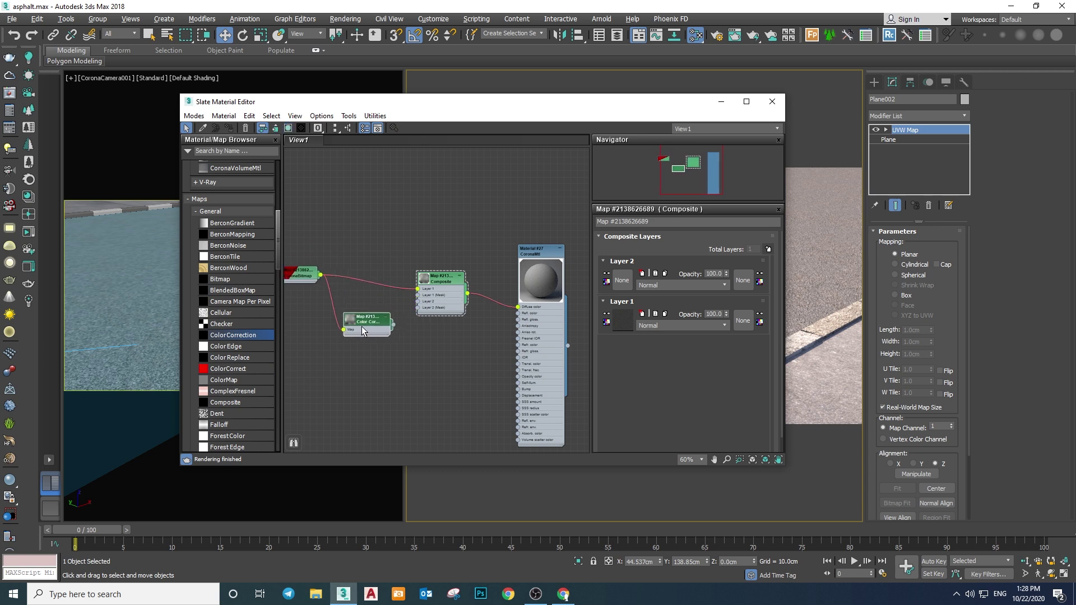
Switch the ColorCorrection lightness to Advanced, set its RGB gamma/contrast to 0.5, and connect it to Layer 2 of the Composite map
double_click(367, 319)
scroll(710, 358, down, 3)
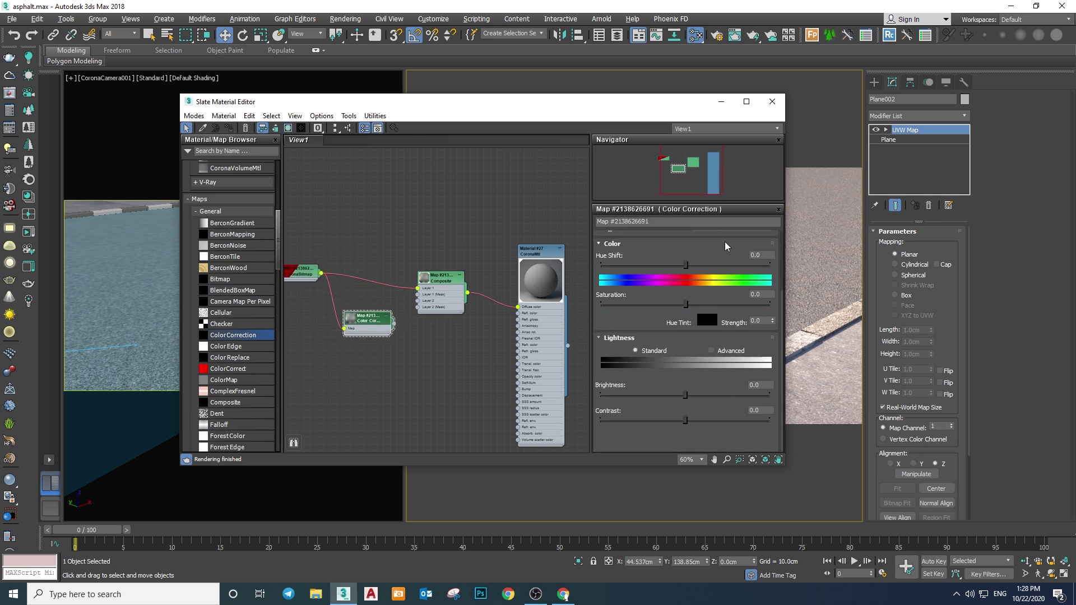
click(711, 350)
double_click(675, 394)
text(0.5)
key(Return)
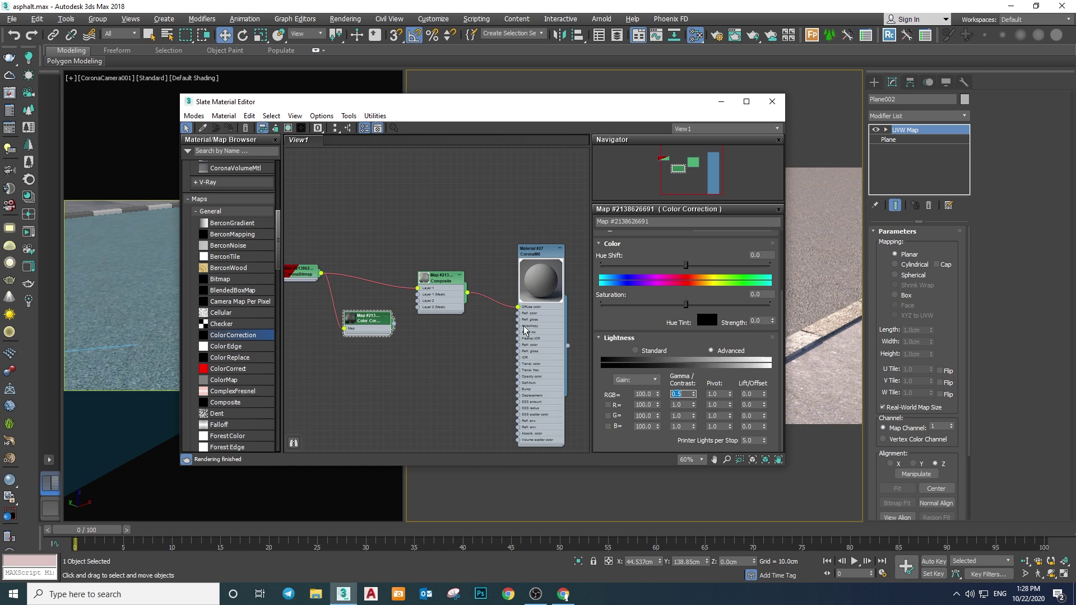
drag(572, 108, 285, 67)
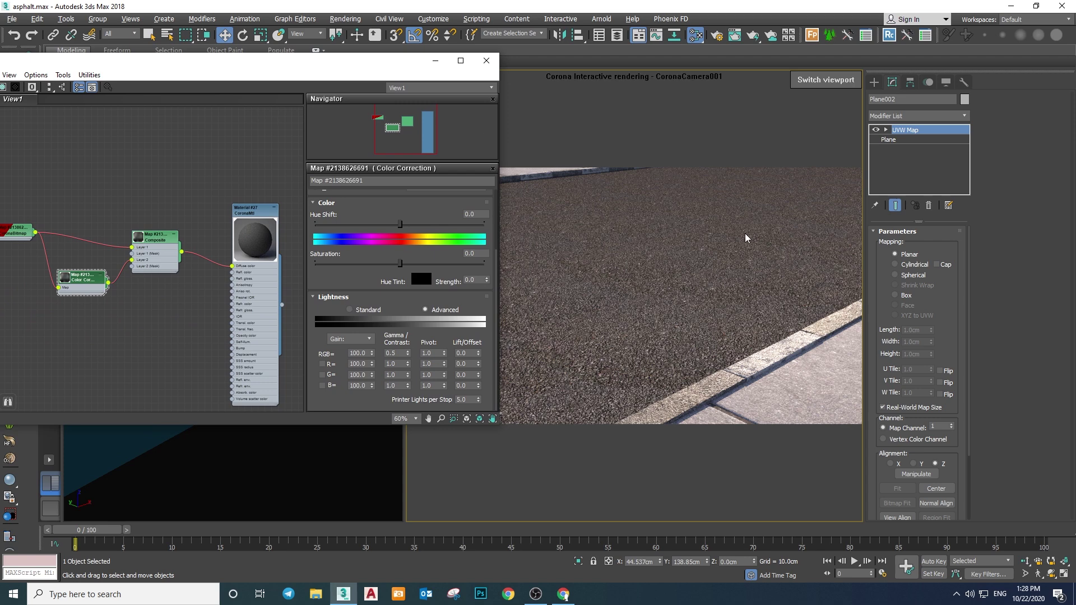
Assign a Noise map as the mask of Layer 2 in the Composite map and place its node below the ColorCorrection
double_click(147, 243)
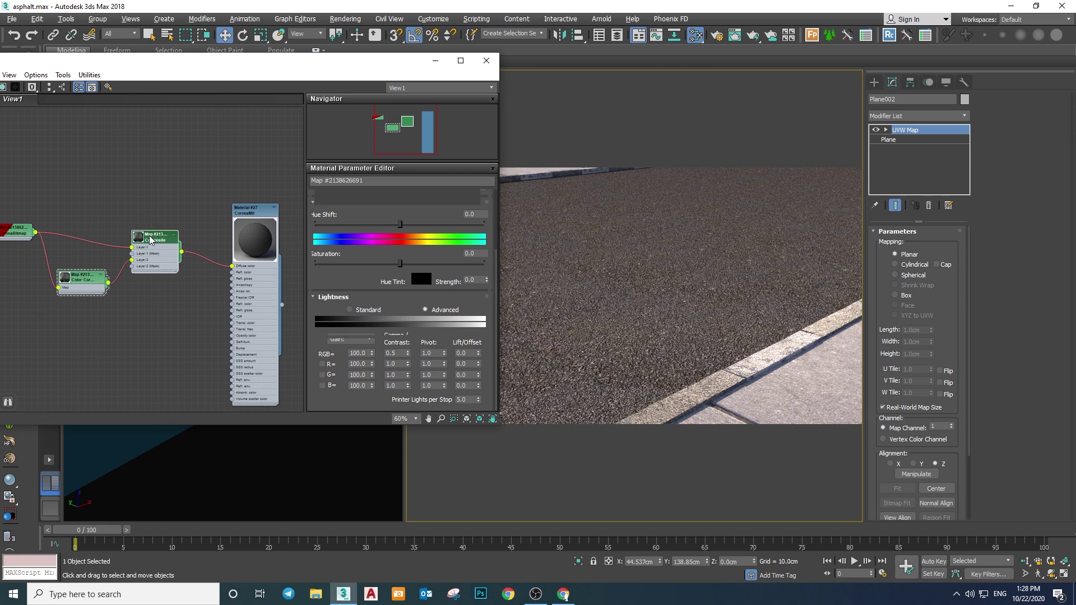
click(457, 223)
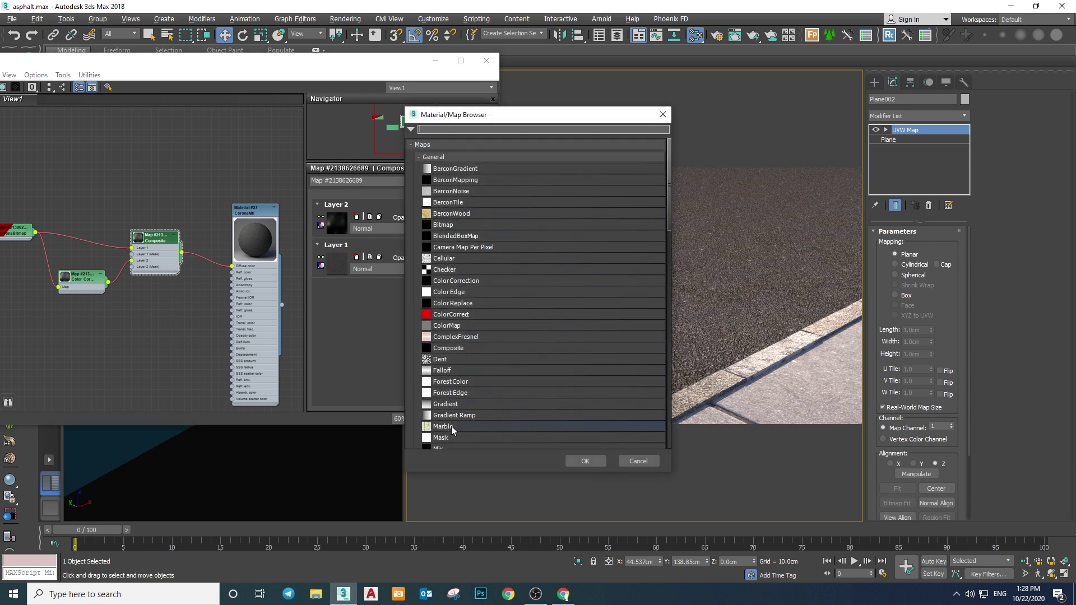
scroll(446, 435, down, 2)
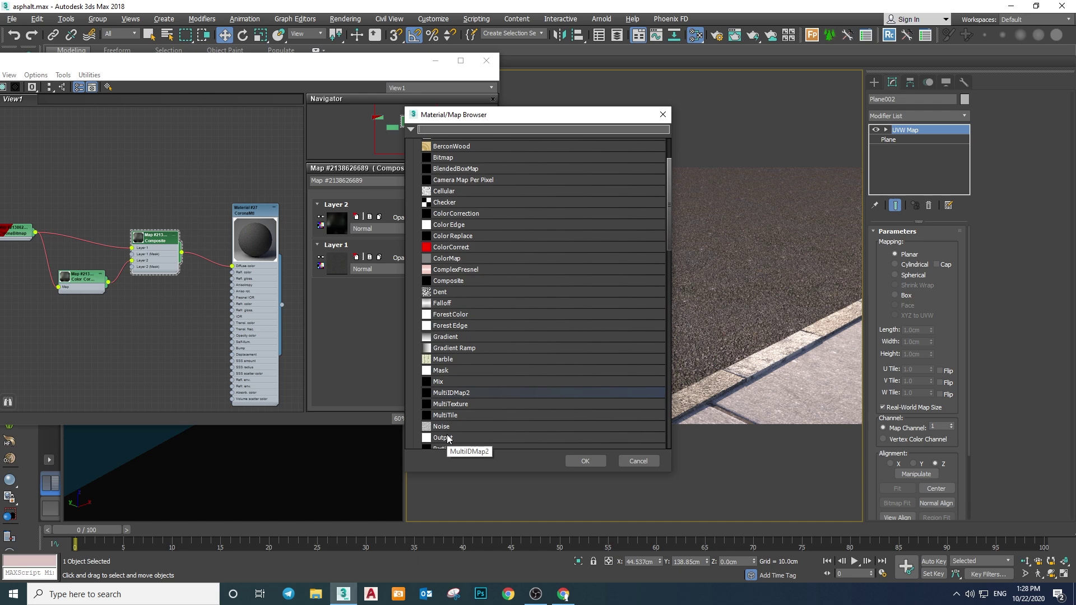
double_click(446, 426)
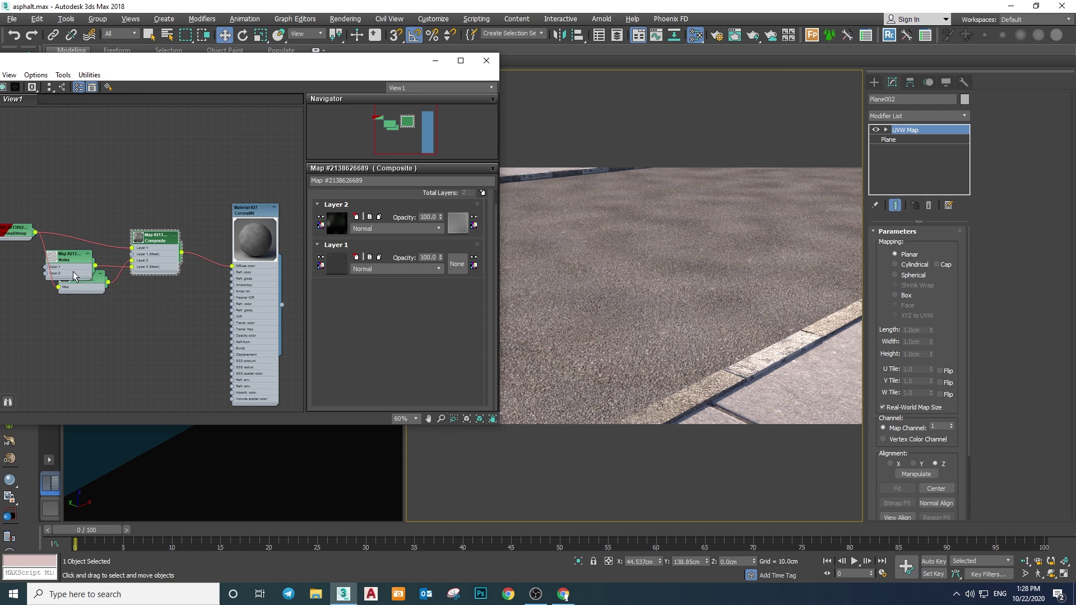
drag(76, 276, 76, 322)
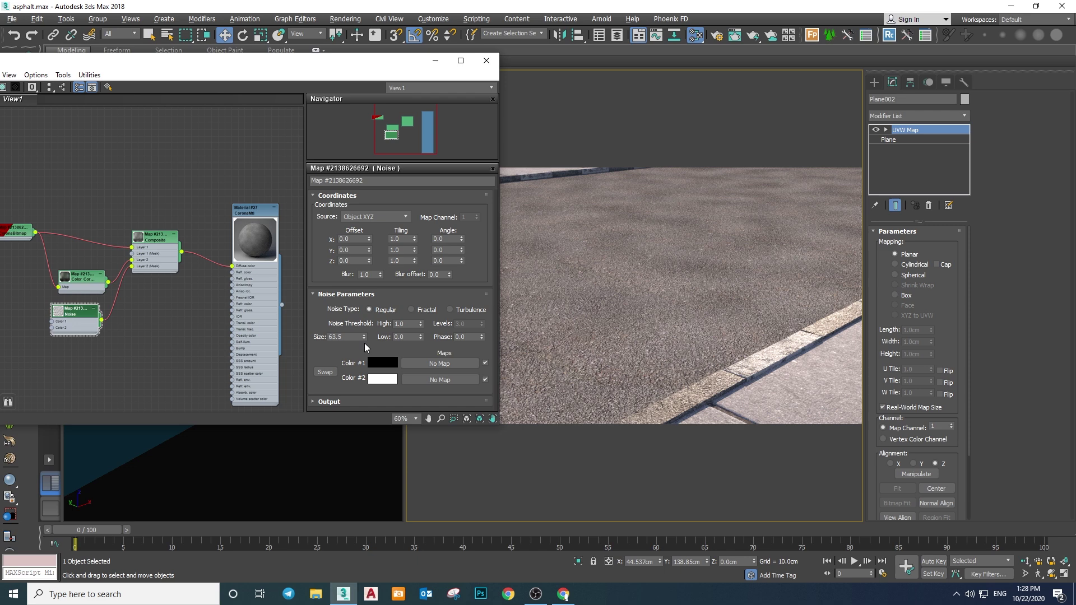
Set the Noise map's size to 150
text(150)
key(Return)
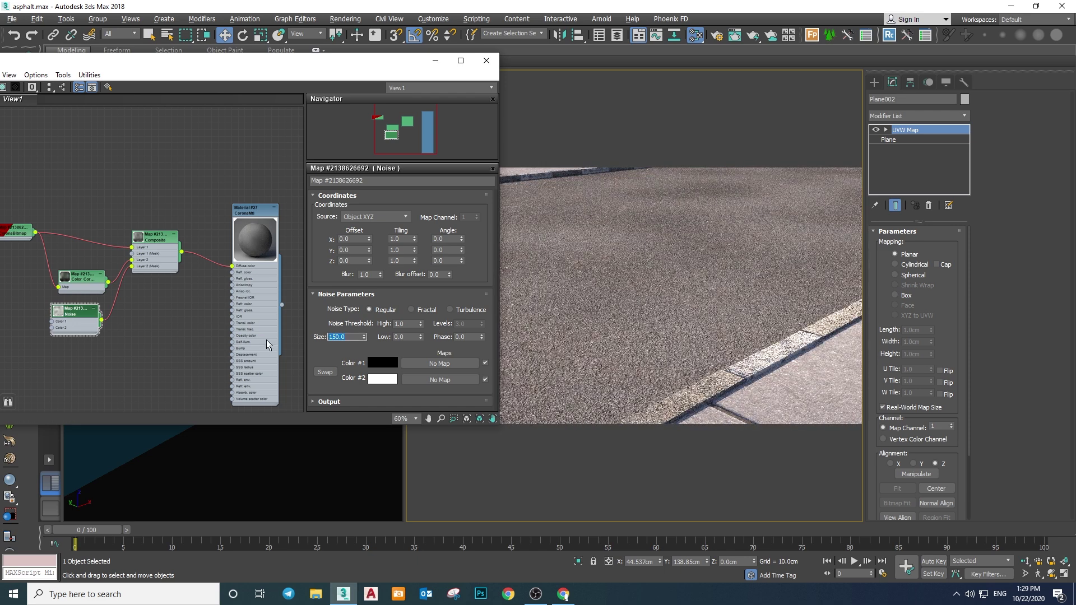
text(35)
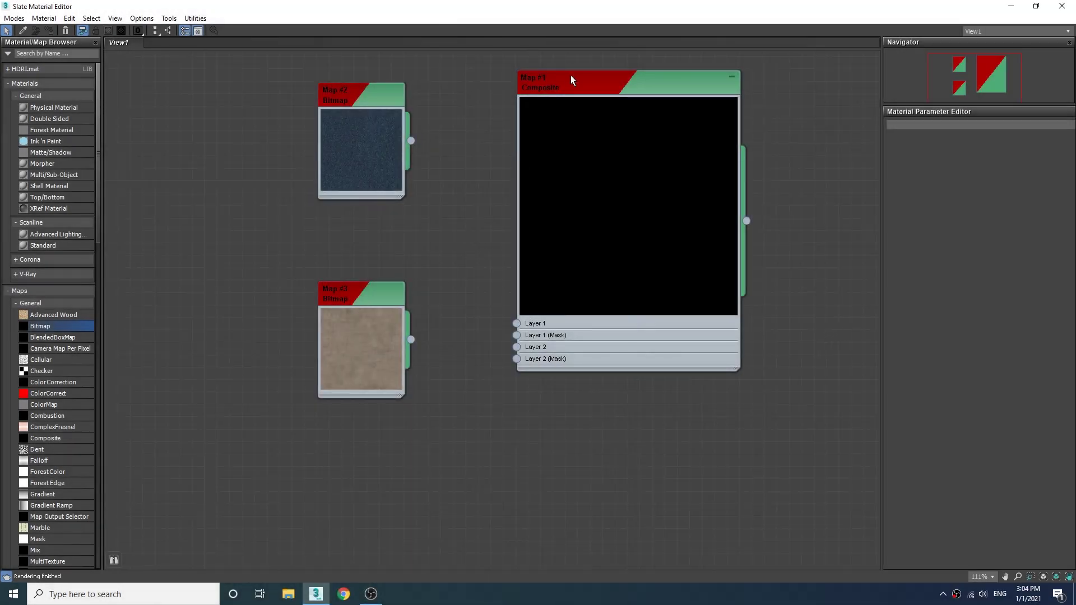
Connect the blue leather bitmap to Layer 1 and the beige bitmap to Layer 2 of the Composite map
drag(570, 73, 571, 109)
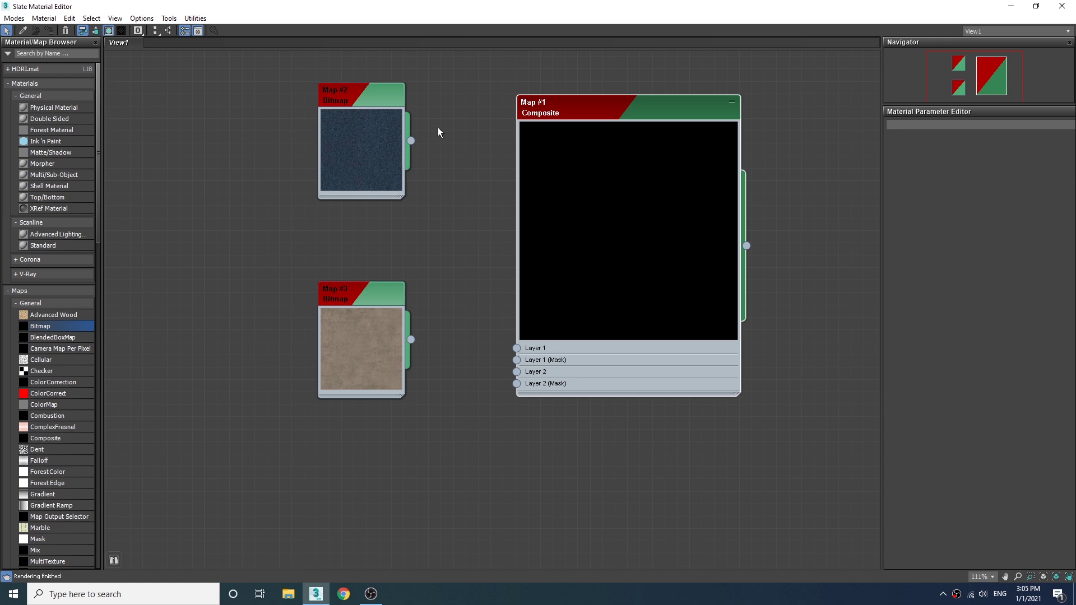
drag(410, 141, 516, 349)
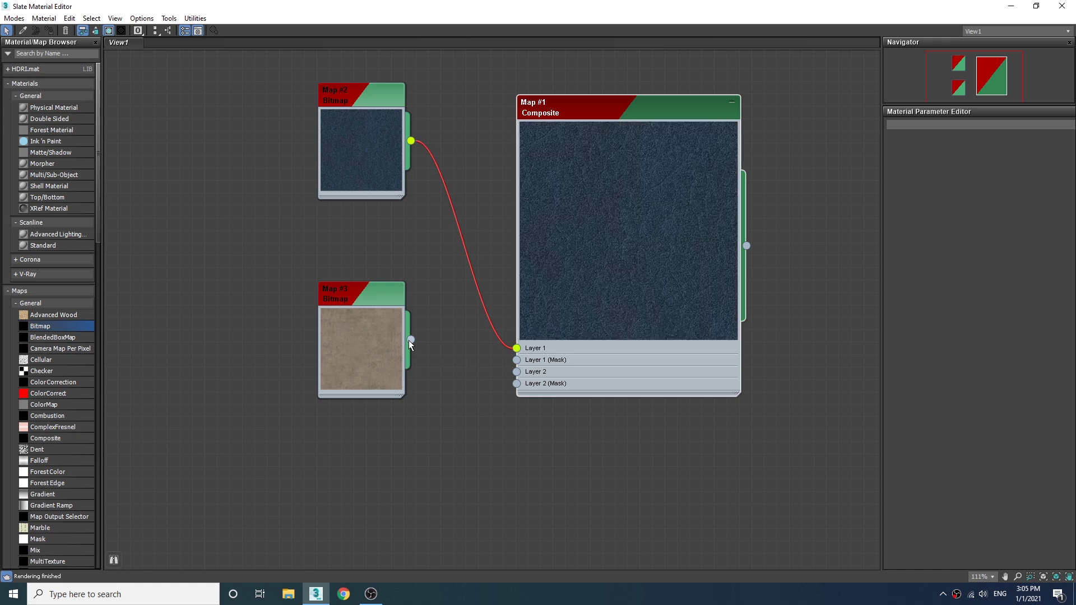
drag(411, 340, 517, 372)
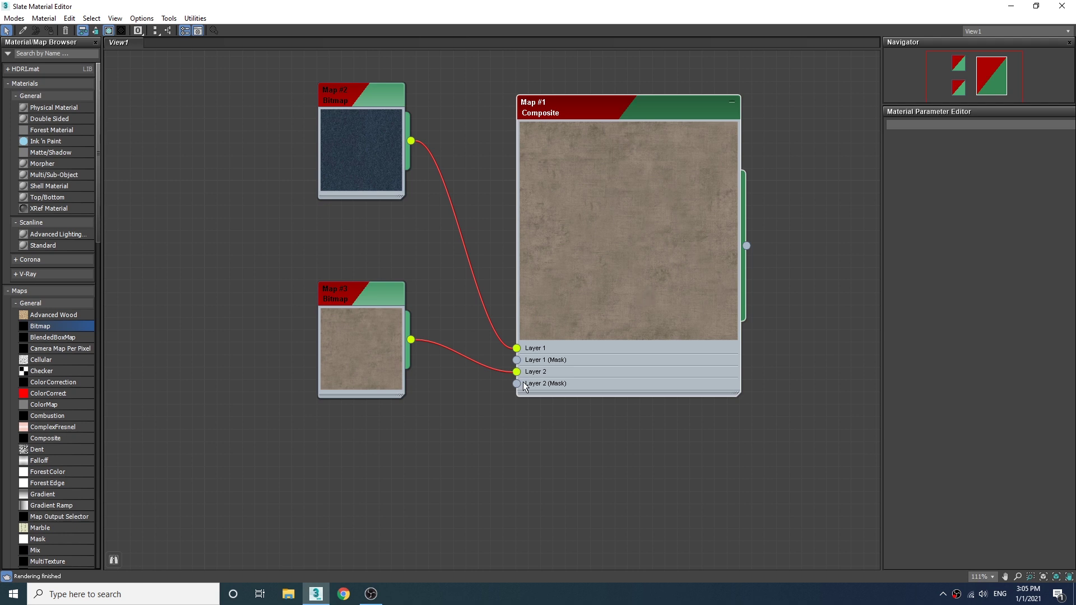
Add a Checker map as the Layer 2 mask, enlarge its preview and place it below the beige bitmap
drag(517, 384, 419, 463)
mouse_move(459, 471)
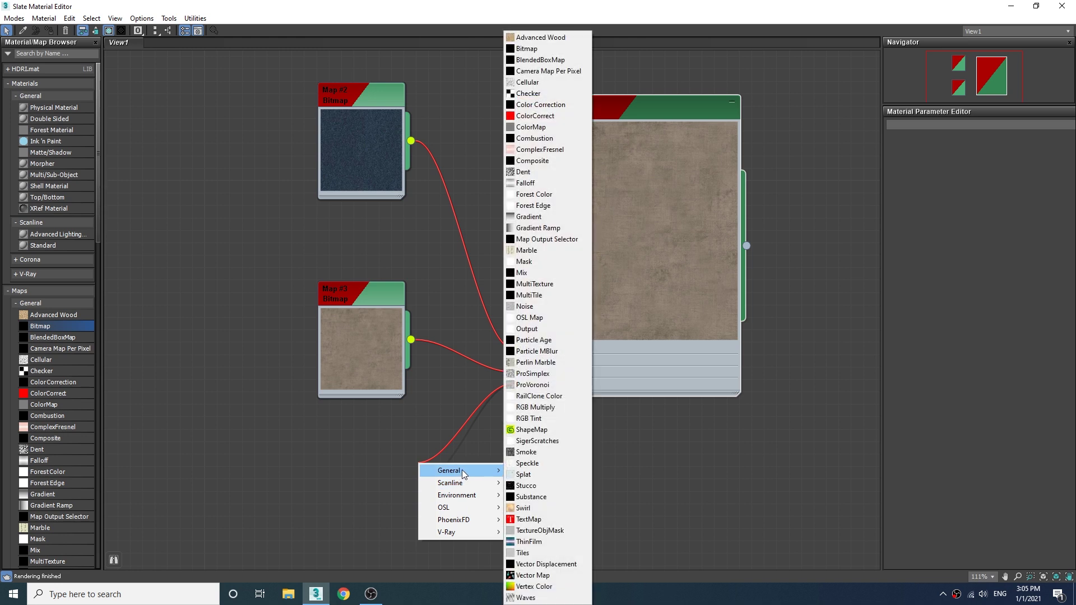
click(552, 92)
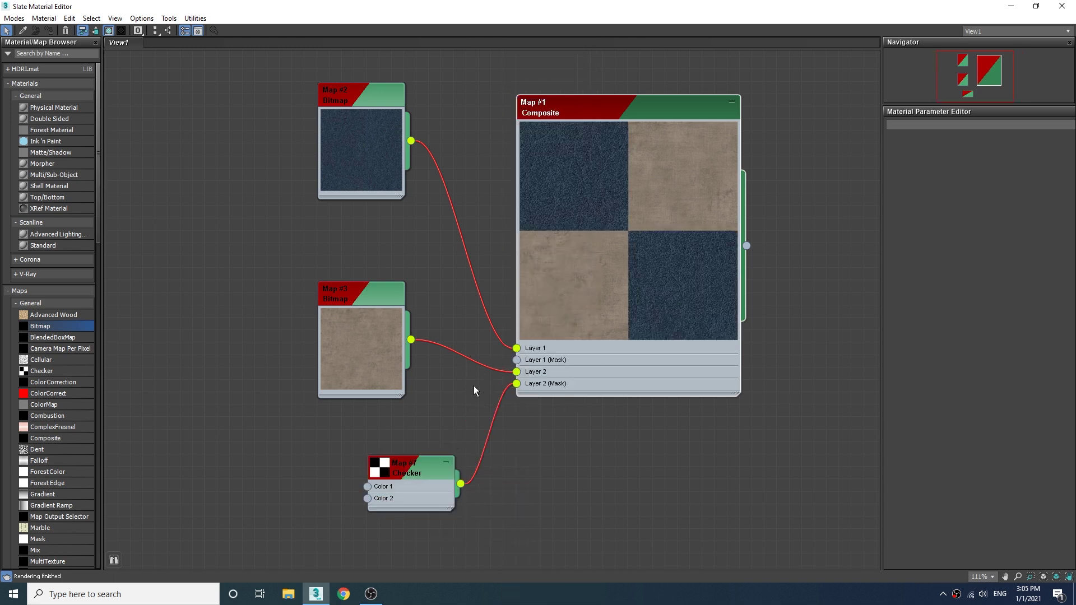
double_click(385, 474)
drag(406, 471, 343, 419)
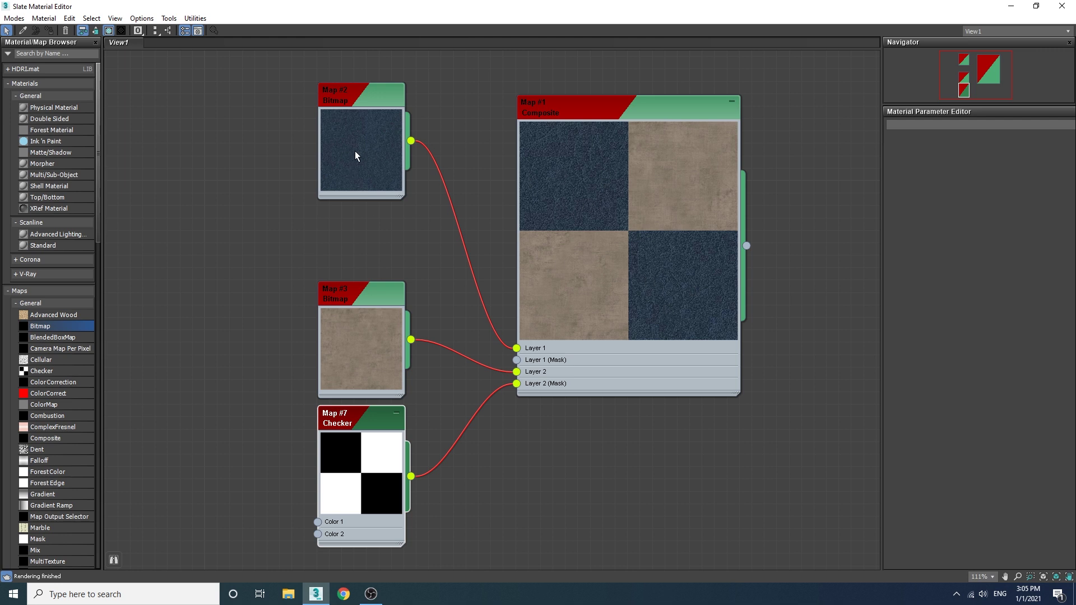
Set the Checker map's U and V tiling to 2
double_click(359, 423)
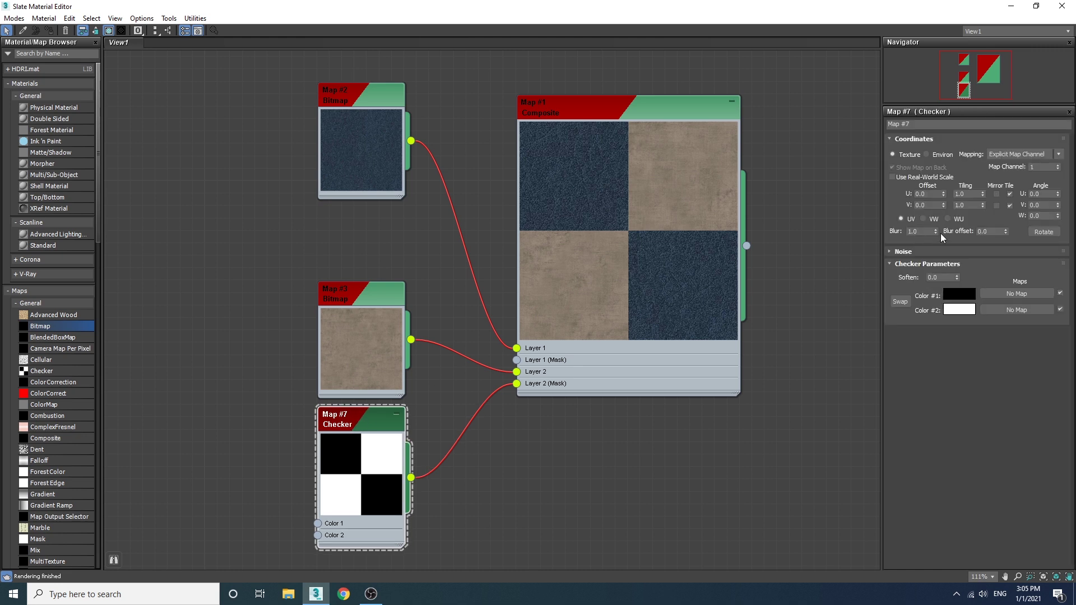
double_click(968, 194)
text(2)
key(Tab)
text(2)
key(Return)
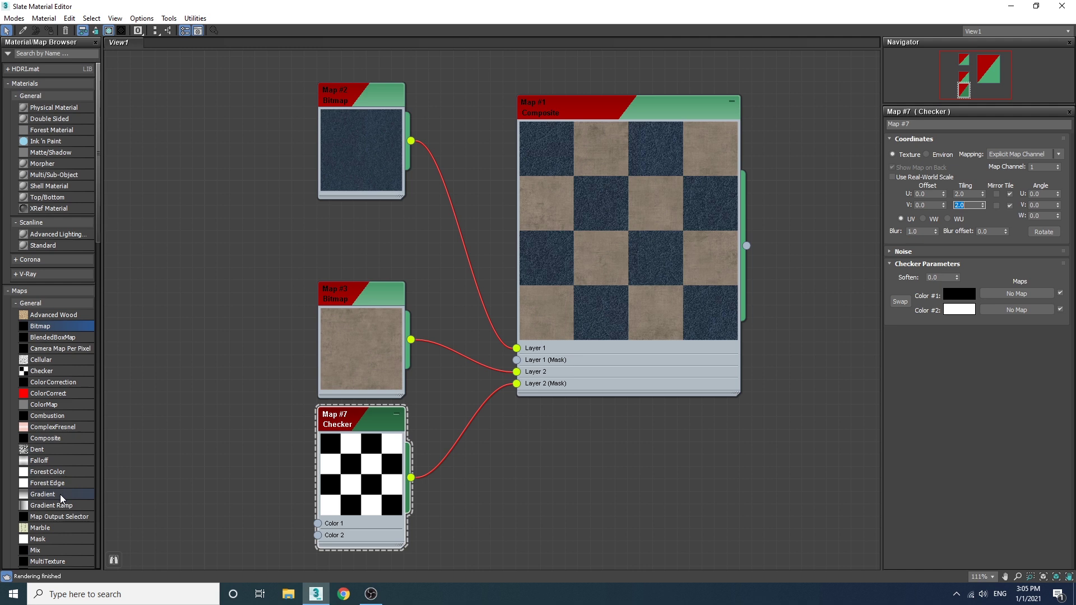
Add a Gradient map, connect it as the Layer 2 mask in place of the Checker, and place it beside the Checker node
drag(58, 496, 240, 385)
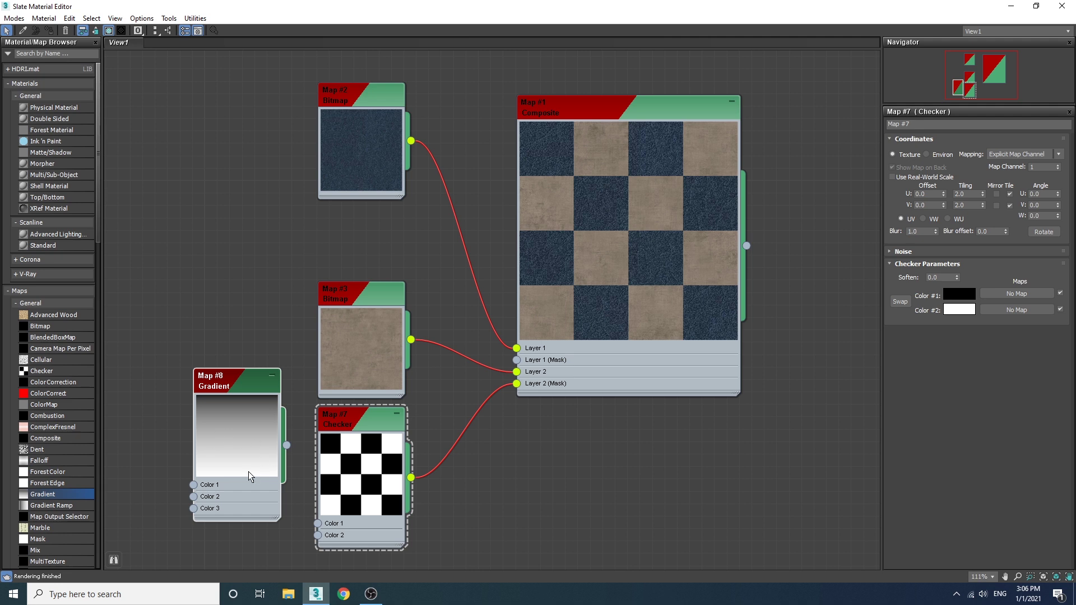
drag(286, 445, 517, 384)
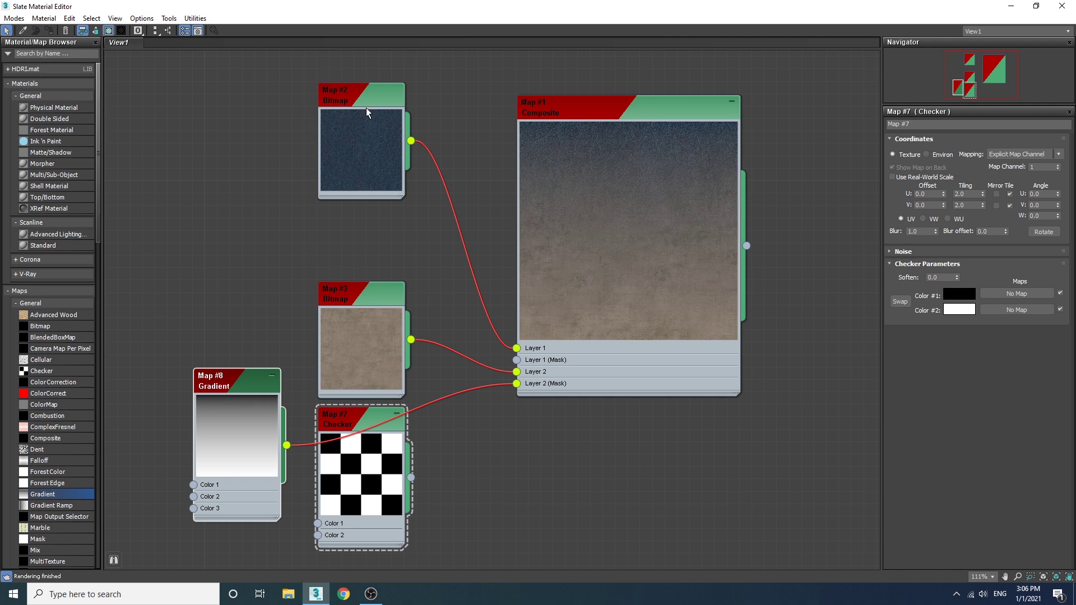
drag(238, 408, 464, 447)
Create a new Bitmap map and browse to the E:\Textures\dirt folder for its image
drag(45, 326, 258, 385)
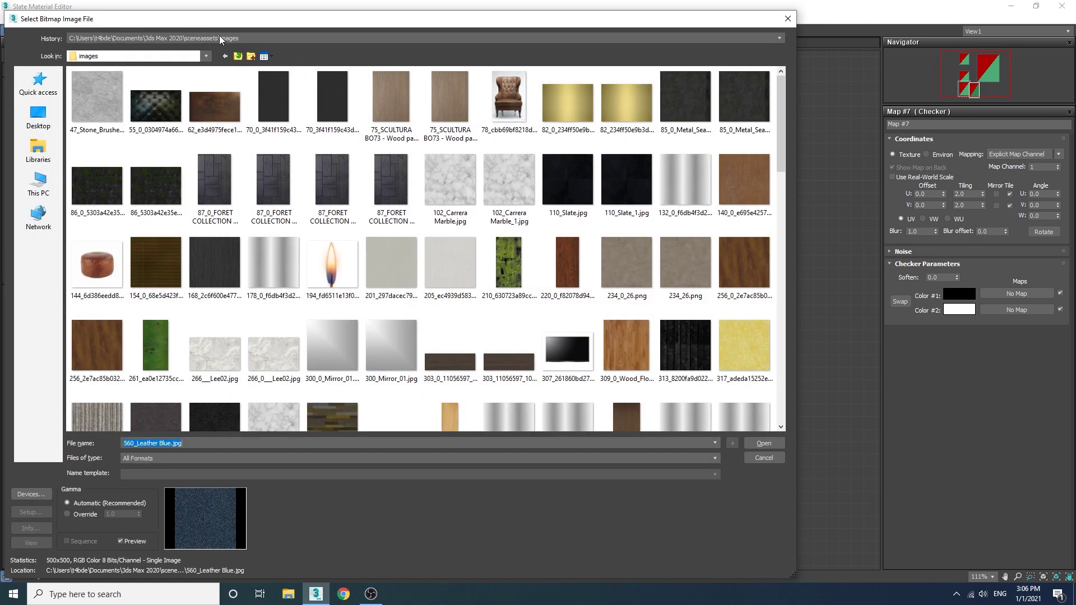
click(220, 38)
click(133, 121)
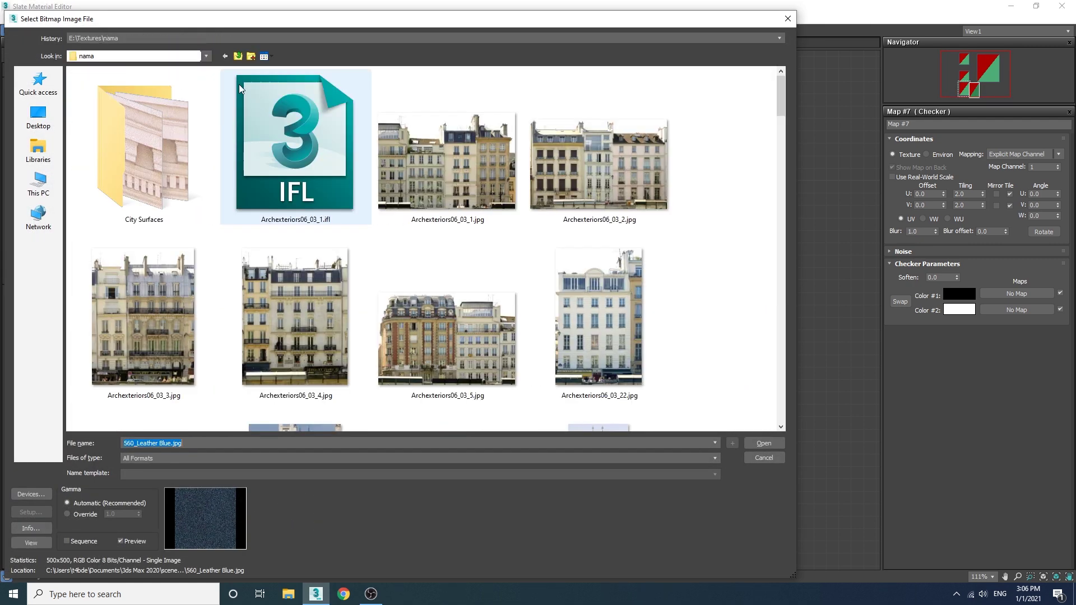
key(BackSpace)
key(End)
scroll(271, 145, up, 10)
double_click(202, 288)
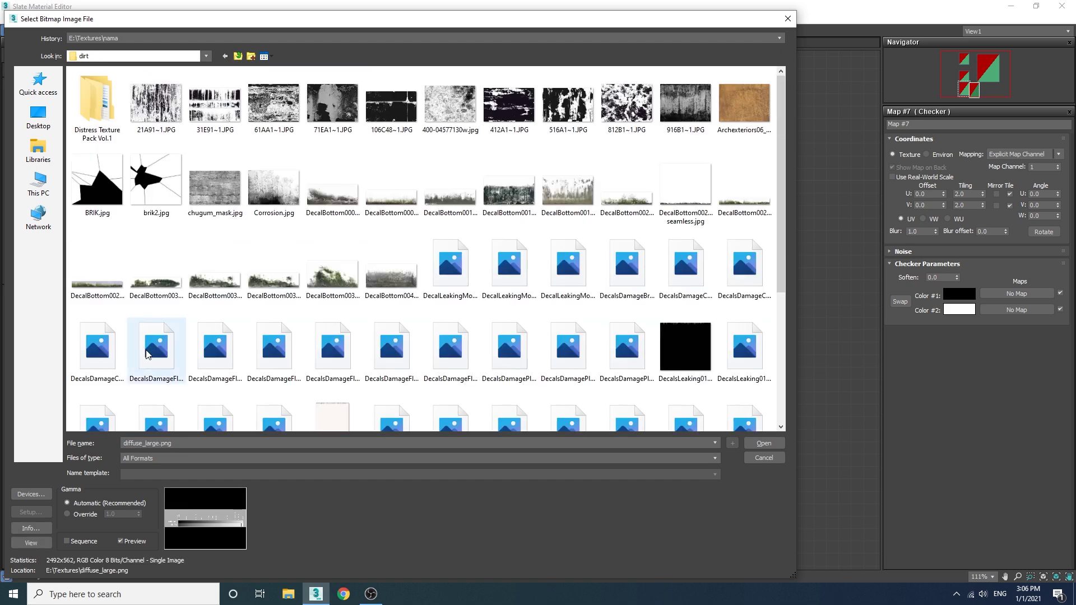
Preview DecalBottom0026_1_S seamless.jpg in the Photos viewer, then close the viewer
click(678, 198)
right_click(671, 191)
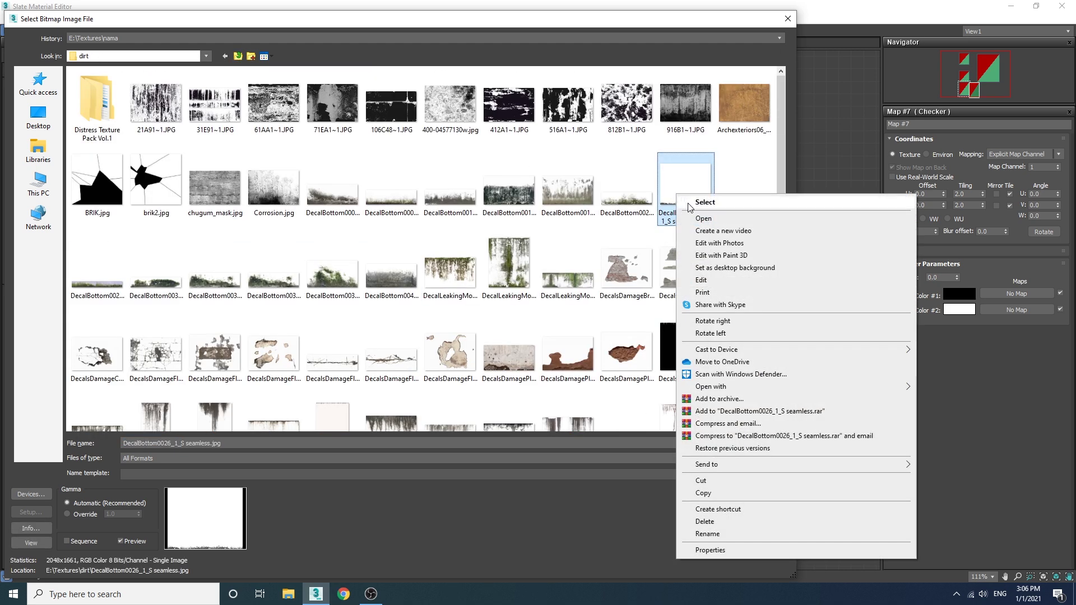
click(698, 221)
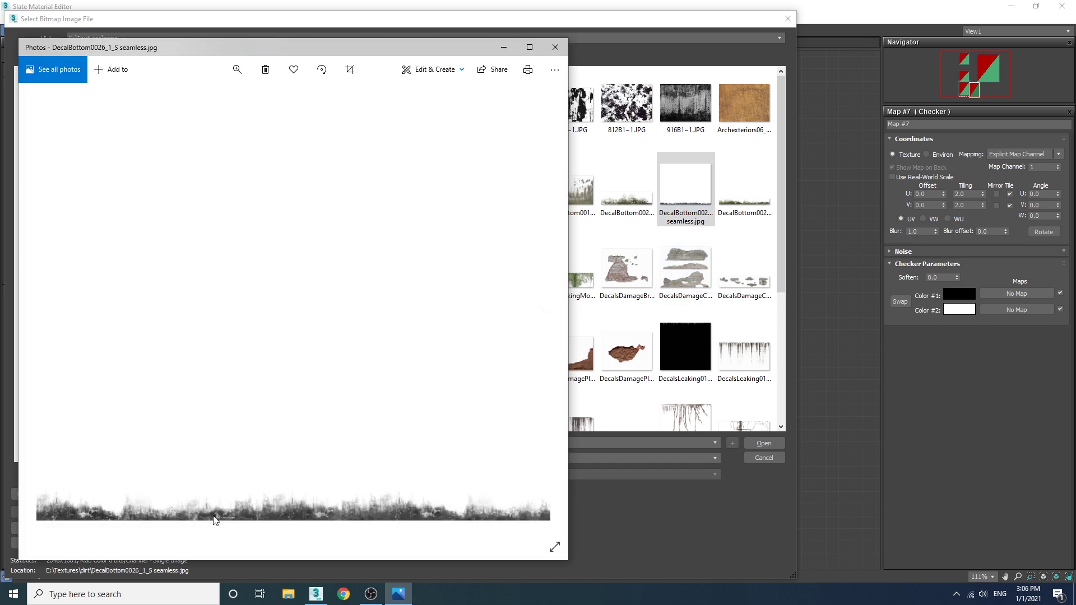
click(556, 47)
Load DecalBottom0026_1_S seamless.jpg into the new bitmap and connect it as the Layer 2 mask in place of the Gradient
double_click(678, 179)
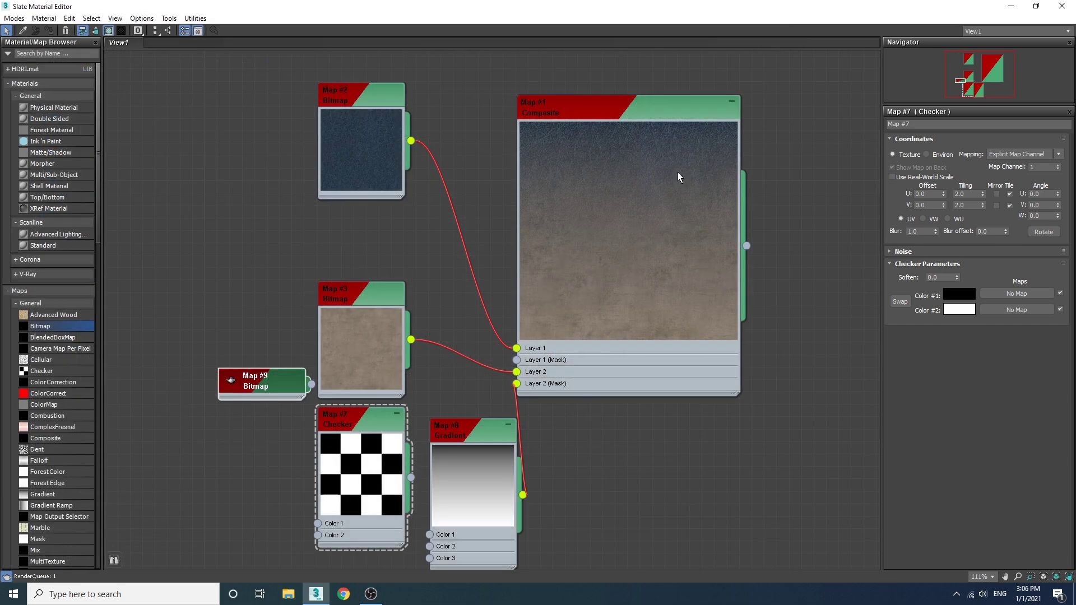
drag(311, 384, 517, 385)
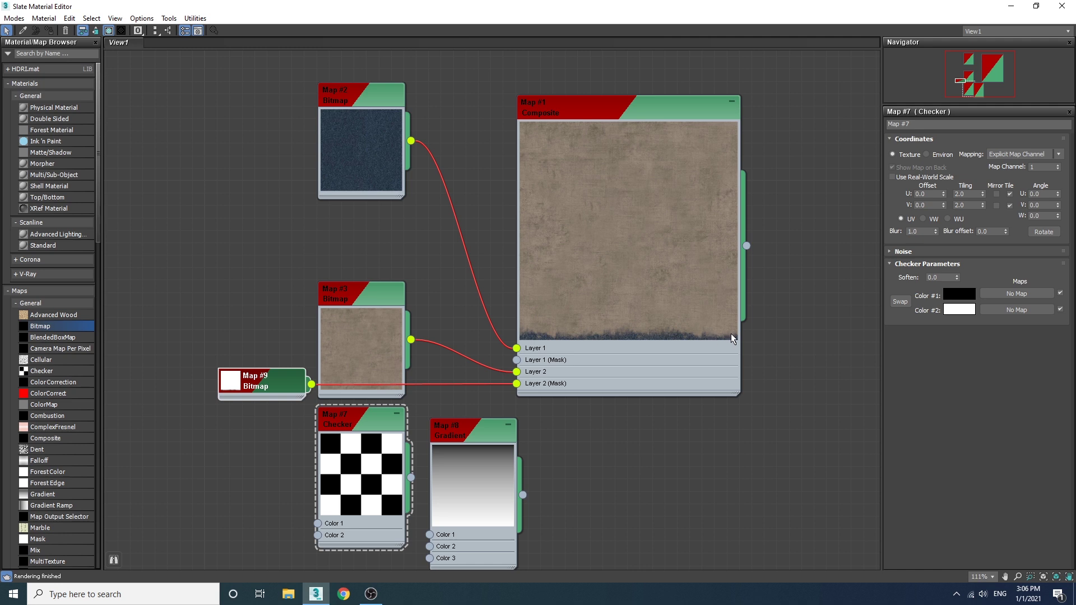
double_click(238, 377)
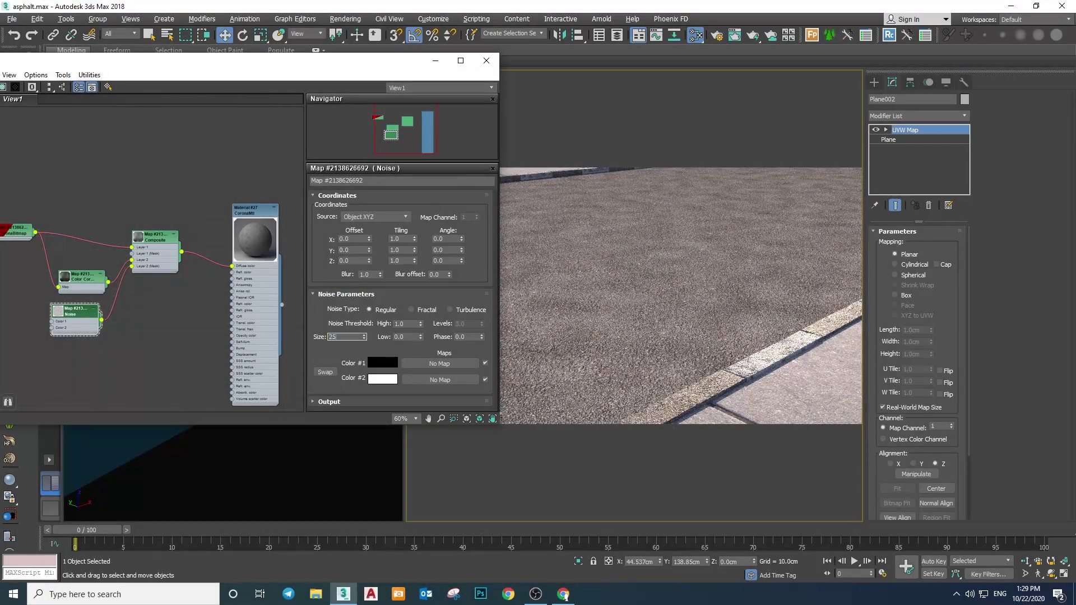
Set the size of the asphalt layer's Noise mask to 250
text(0)
key(Return)
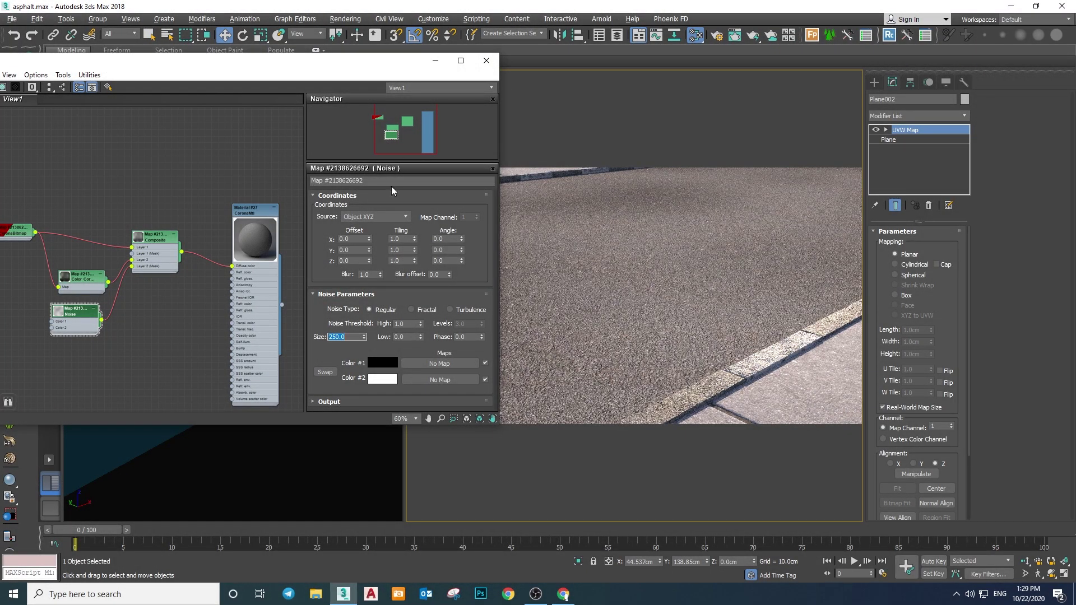
Set the RGB gamma of the asphalt layer's Color Correction map to 0.7
drag(381, 84, 426, 111)
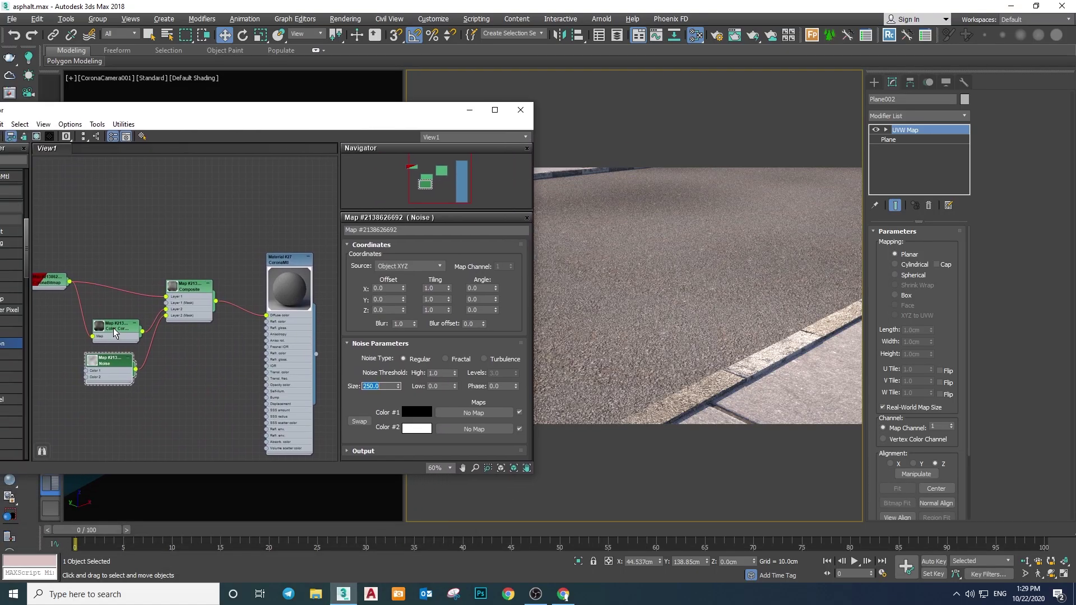
double_click(114, 328)
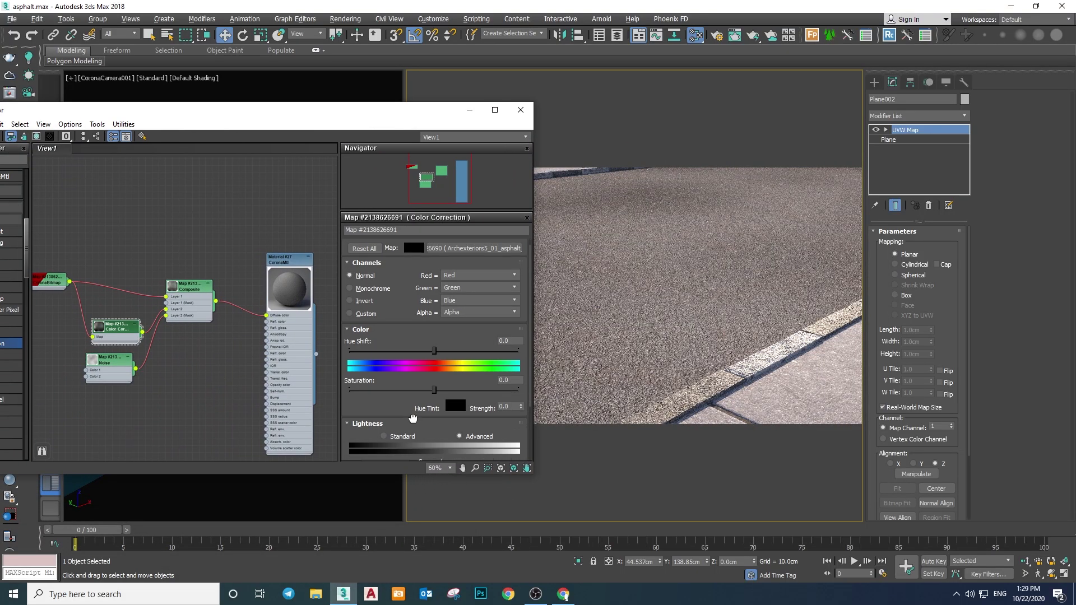
scroll(413, 420, down, 3)
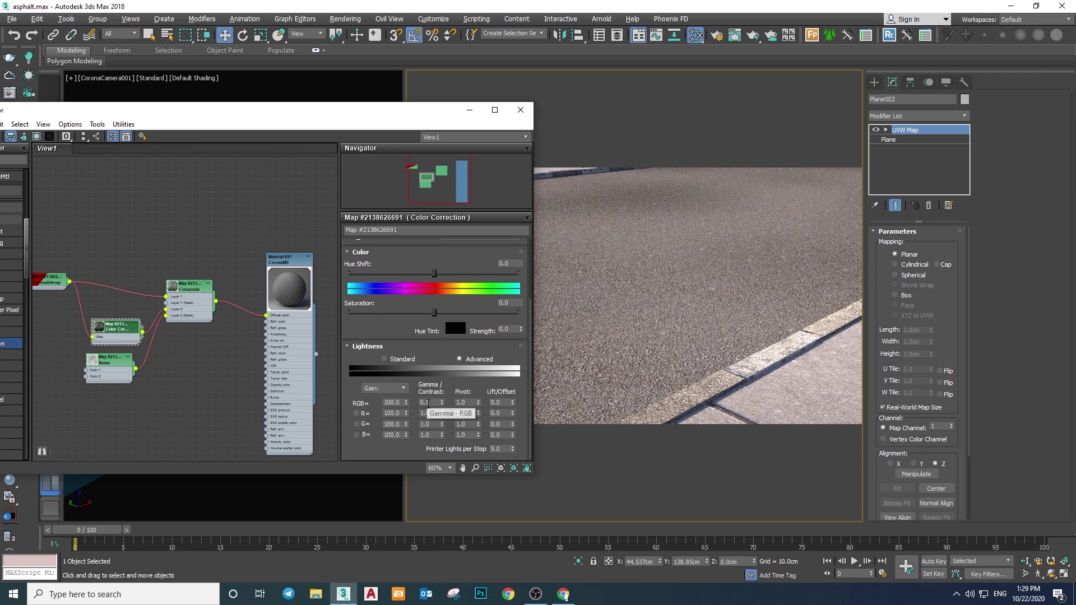
double_click(428, 402)
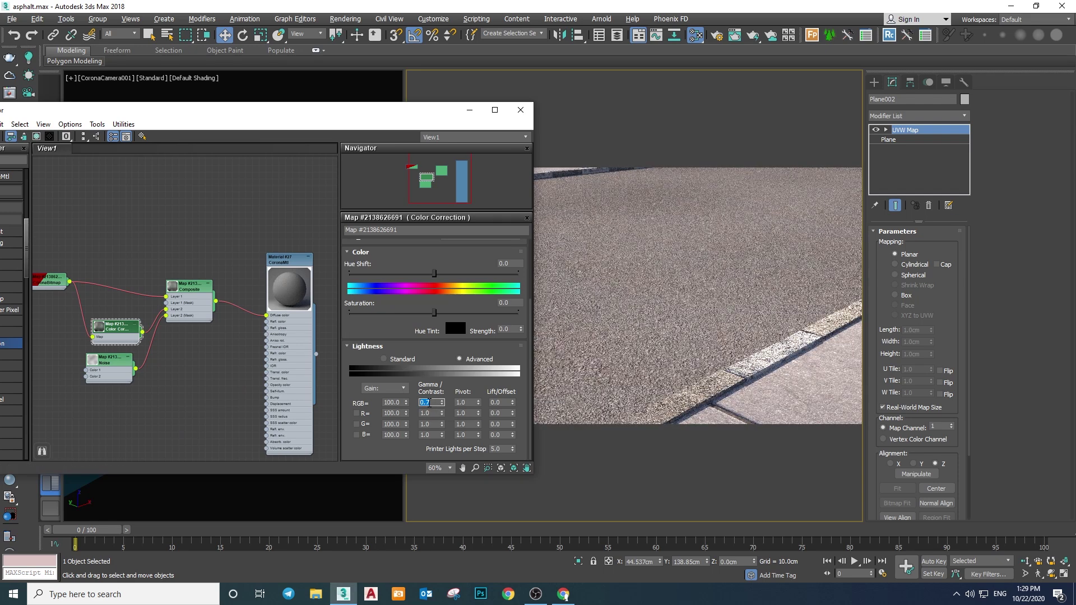
Add a third layer to the Composite map and create a new CoronaBitmap as its texture
drag(392, 114, 460, 100)
double_click(255, 270)
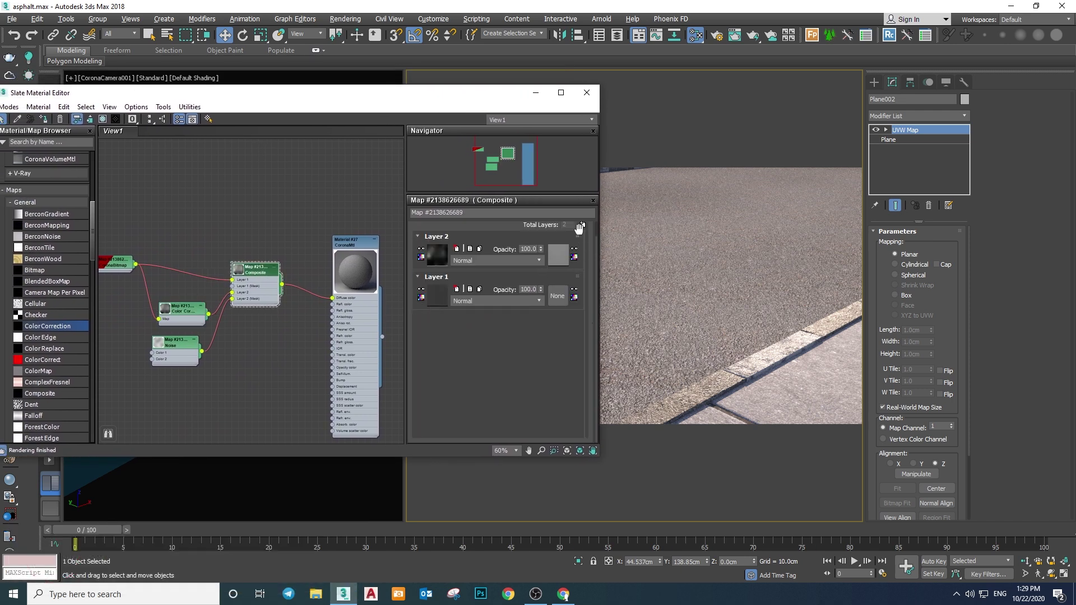
click(582, 224)
drag(232, 305, 207, 389)
mouse_move(252, 408)
click(319, 206)
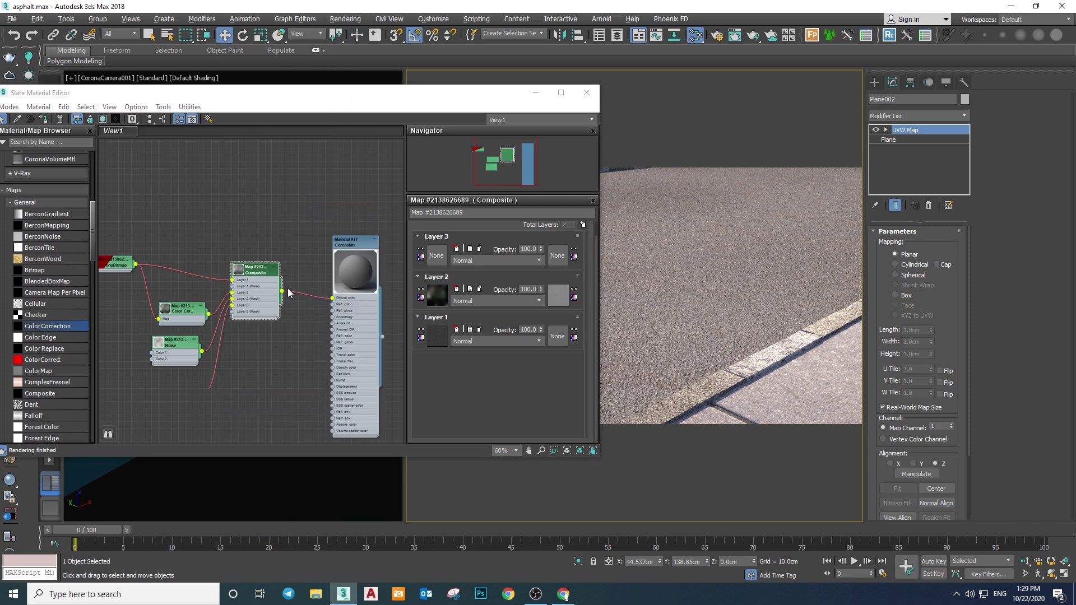
Browse to the Textures\asphalt\unwrapped folder and choose unwrapshiralizadehgrunge2.jpg for the Layer 3 bitmap
key(BackSpace)
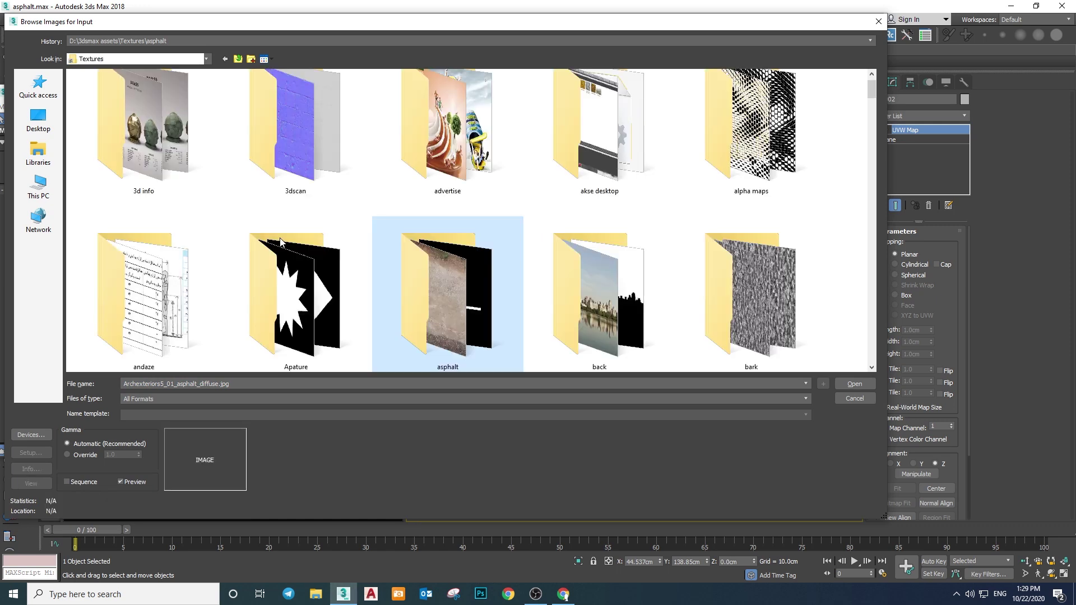
click(263, 158)
double_click(424, 283)
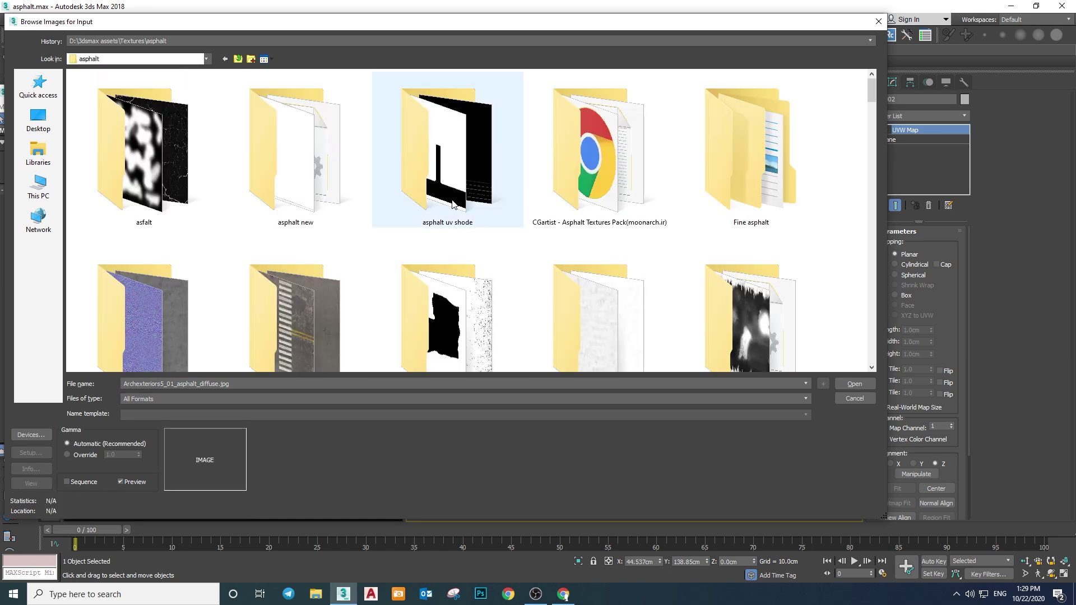
scroll(577, 255, down, 2)
double_click(584, 192)
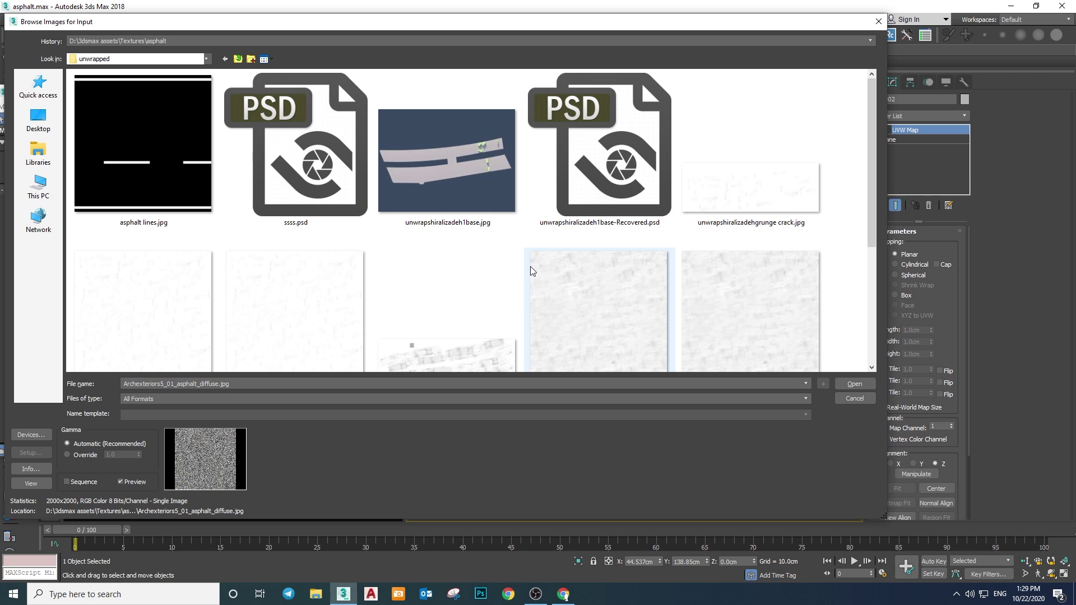
right_click(579, 298)
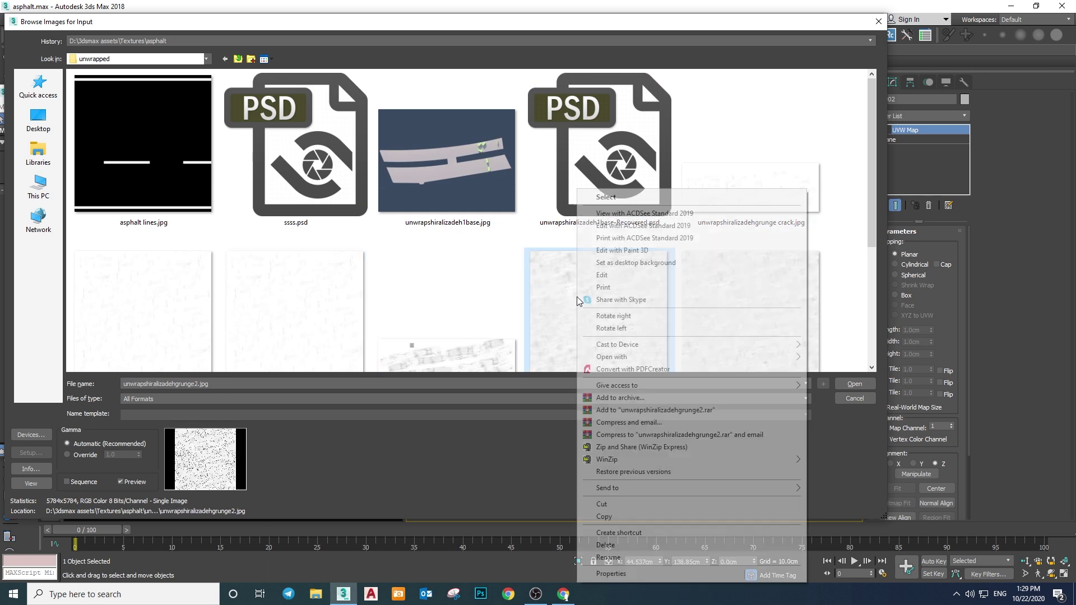
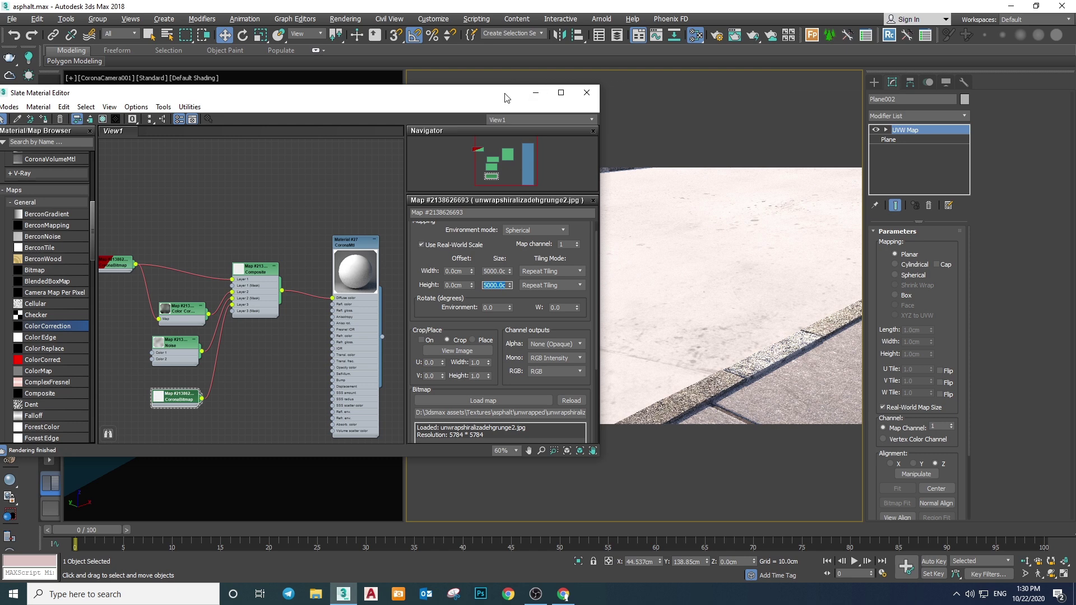
Set the Composite map's Layer 3 blending mode to Multiply and tidy the grunge bitmap node beneath the Noise node
drag(499, 98, 329, 84)
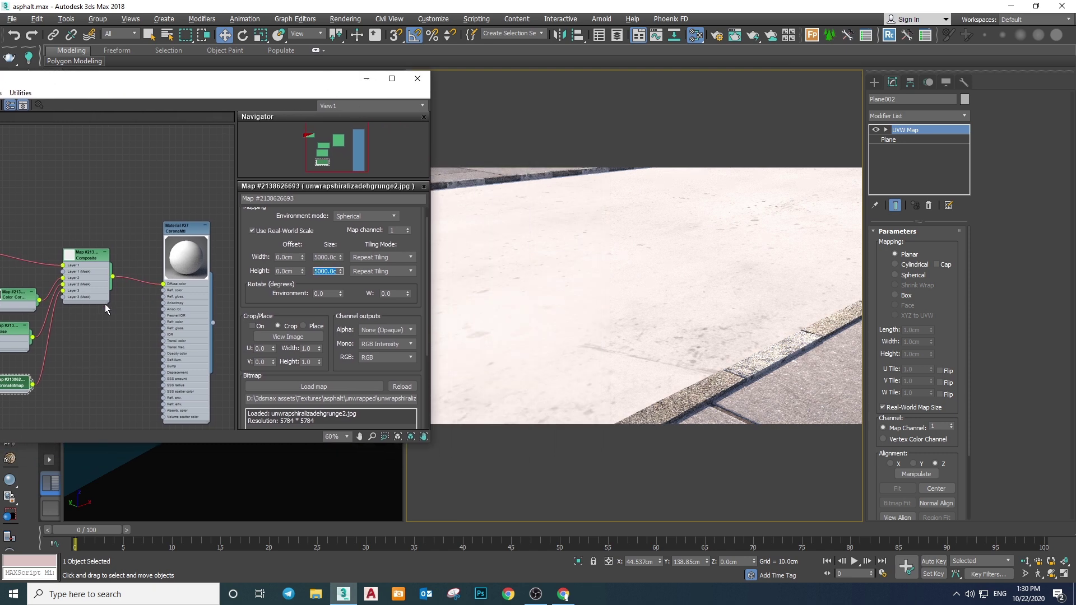
click(99, 283)
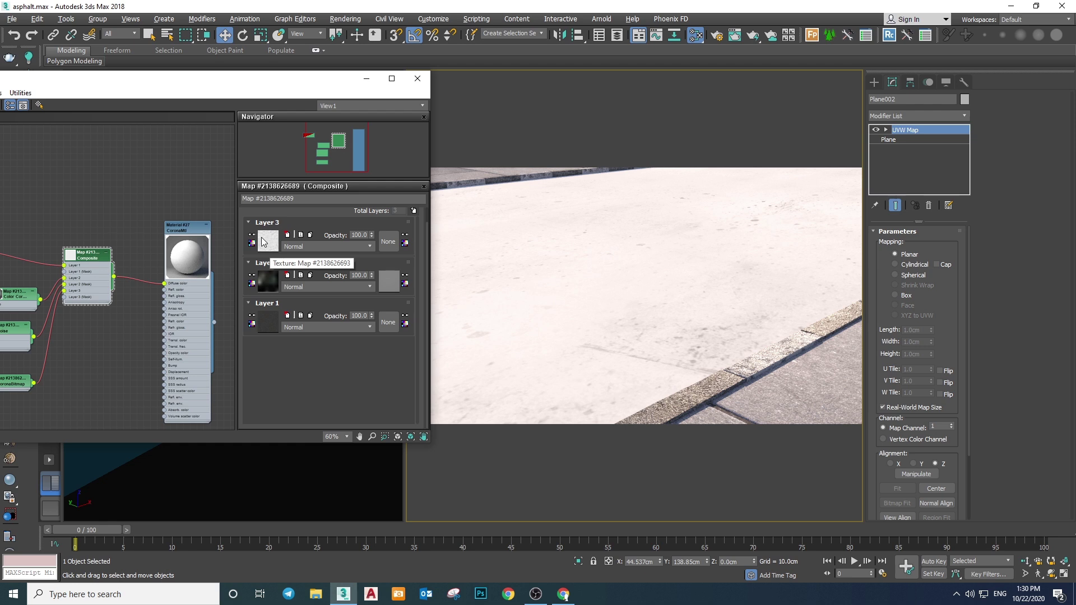
click(307, 247)
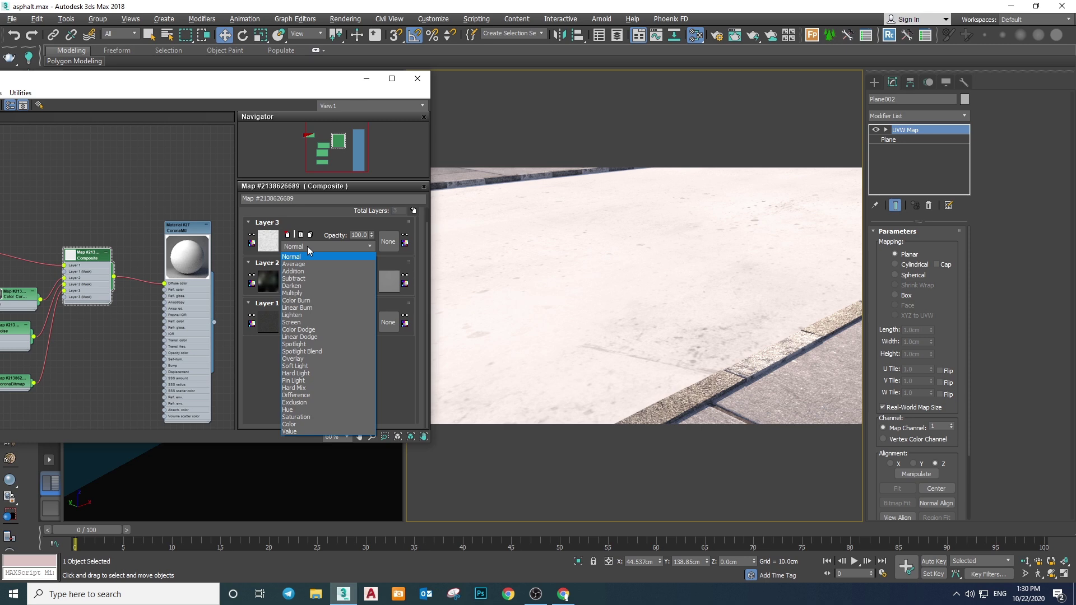
click(296, 293)
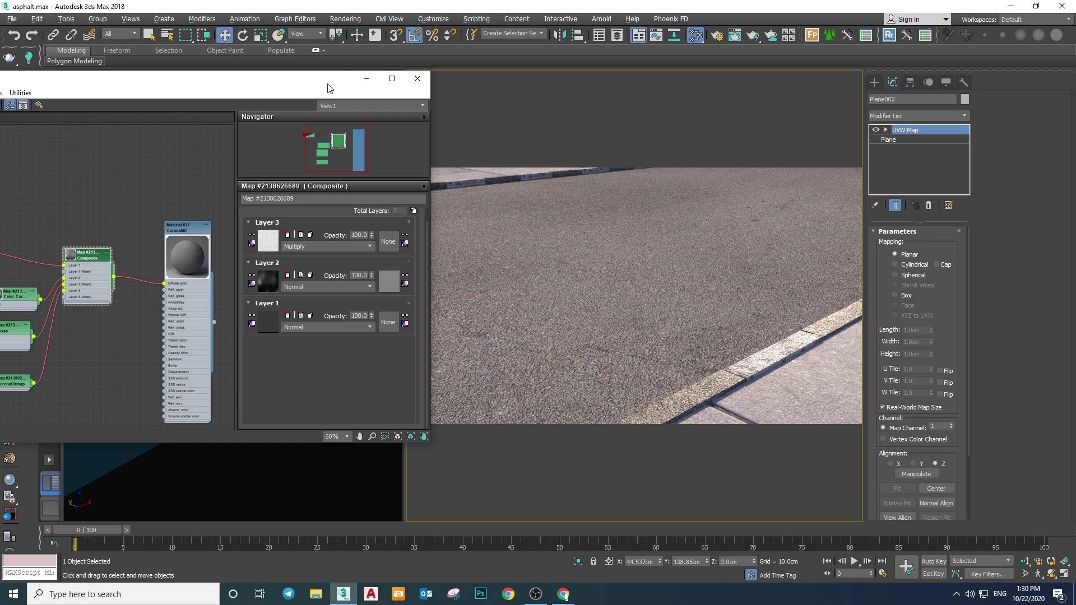
drag(327, 88, 430, 55)
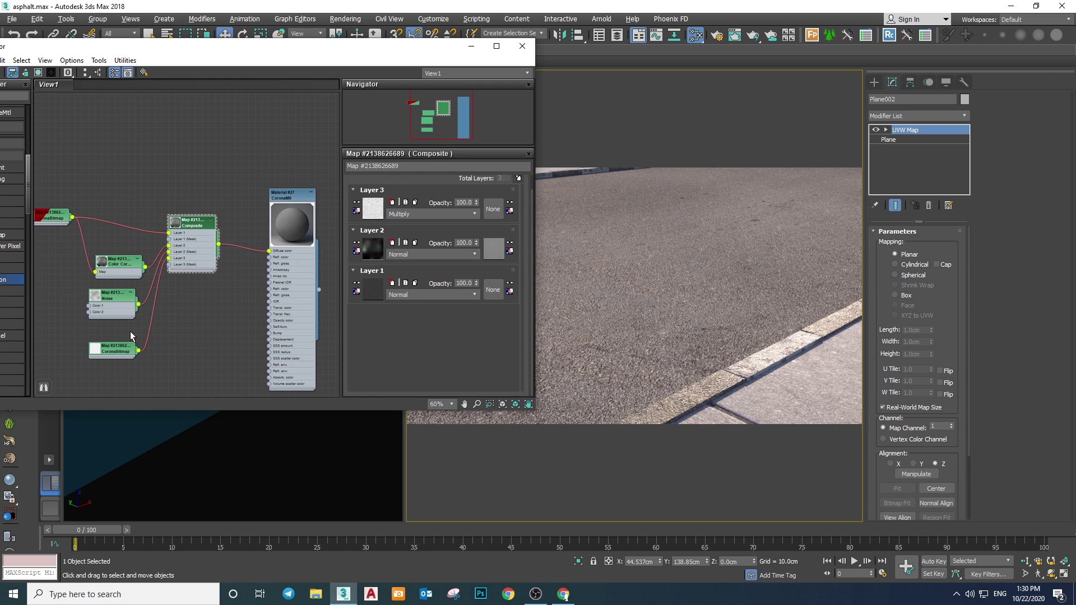
mouse_move(131, 346)
mouse_down()
mouse_move(132, 312)
mouse_move(130, 333)
mouse_up()
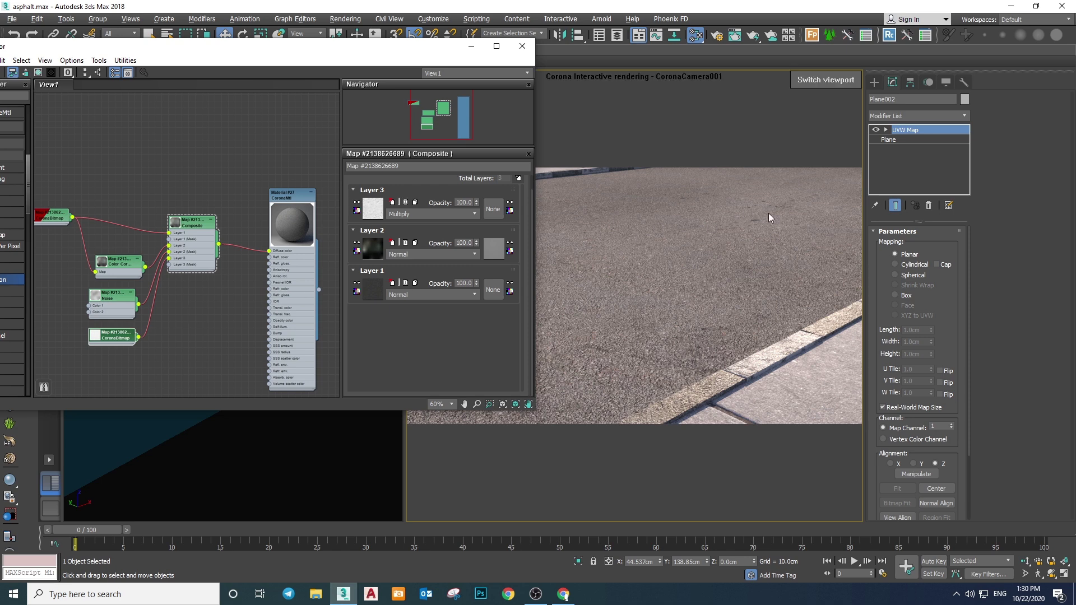
Try Average, Addition, Darken, Color Burn and Screen as Layer 3's blending mode, and go back to Multiply
click(414, 214)
click(415, 232)
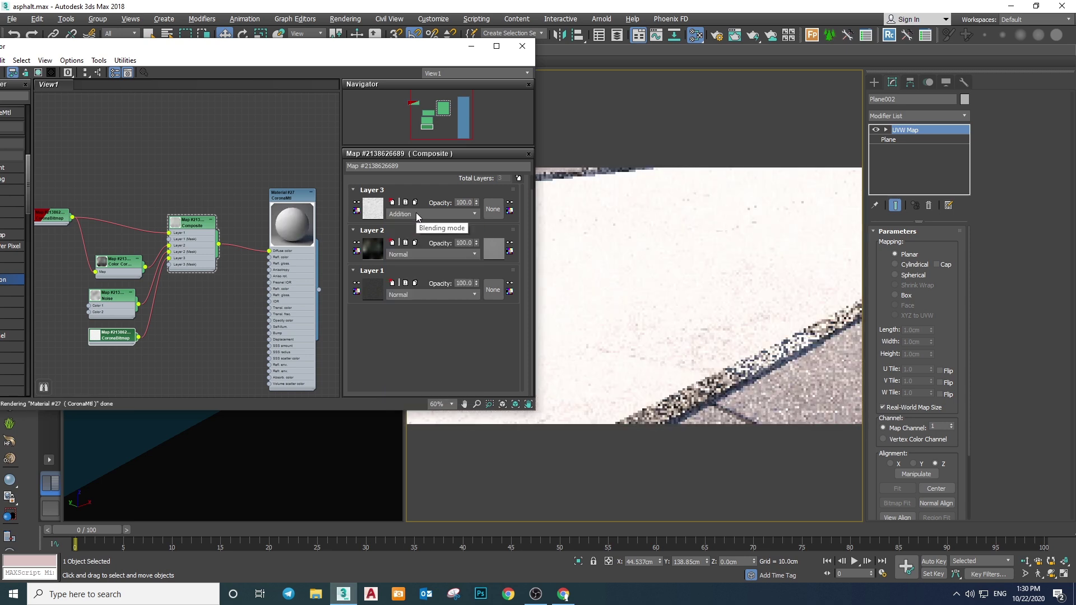
scroll(416, 213, down, 2)
scroll(416, 213, down, 1)
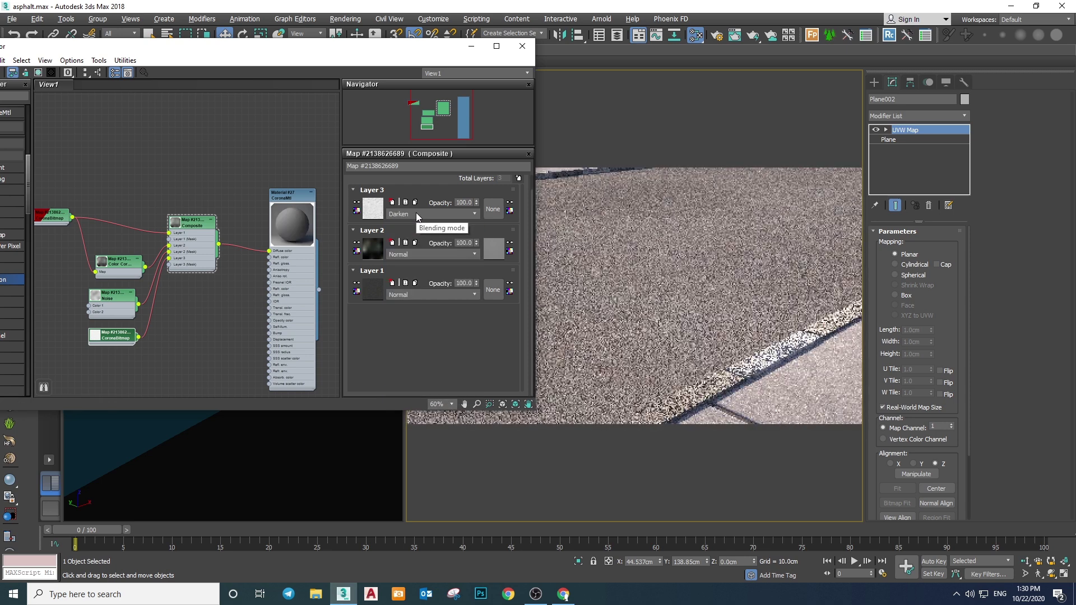
scroll(416, 213, down, 4)
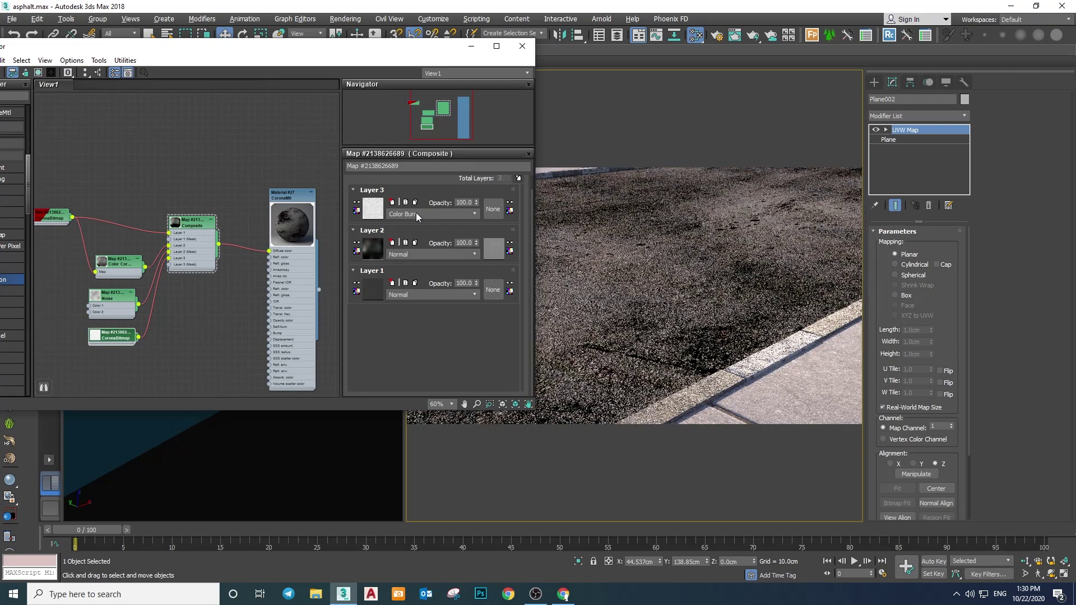
click(420, 214)
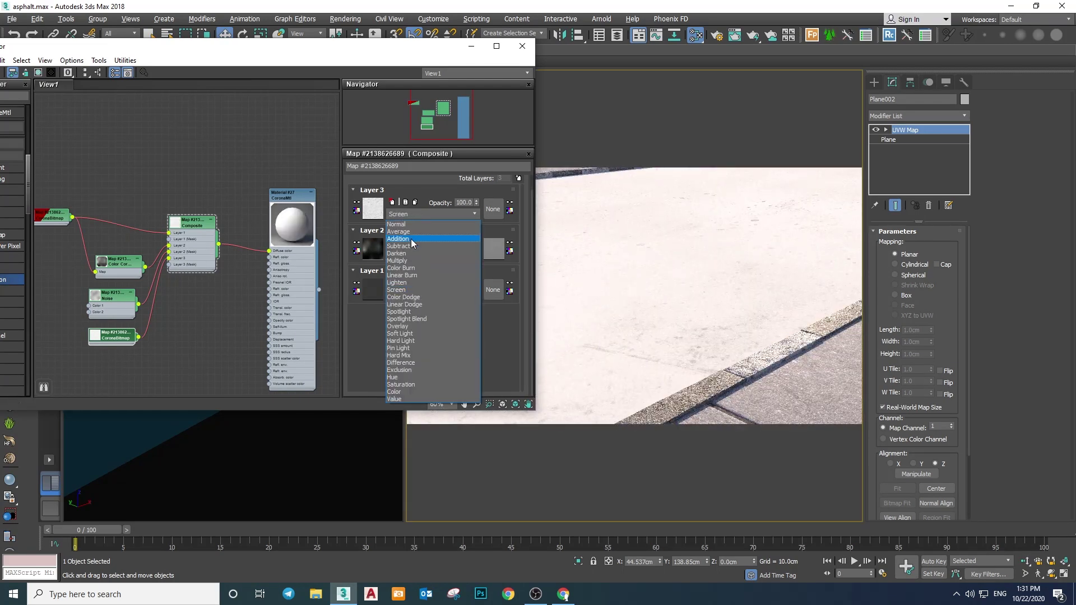
click(397, 261)
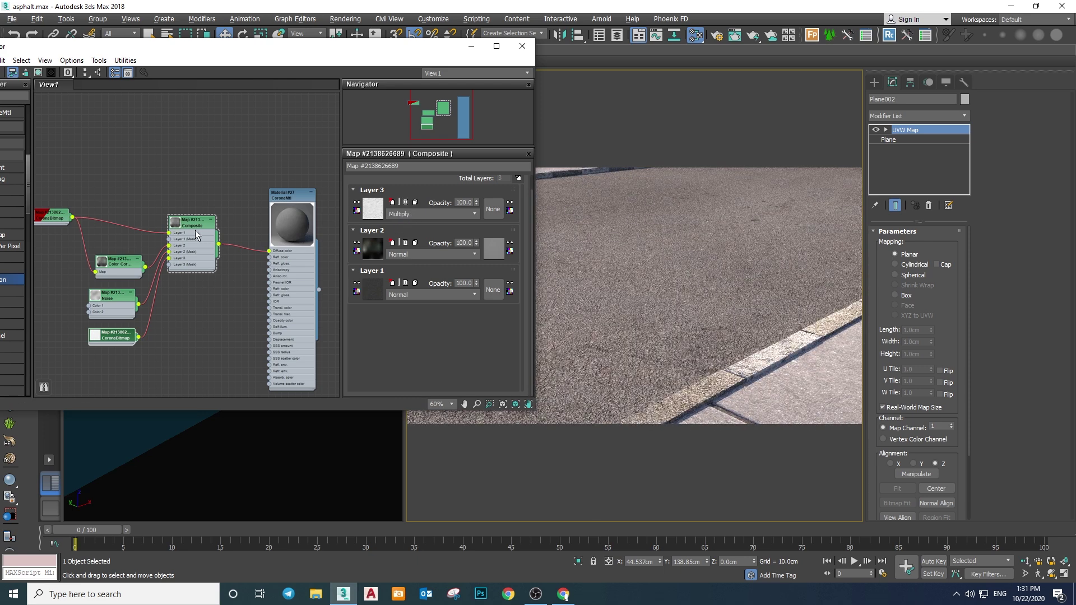
Add a fourth layer to the Composite map and create a new CoronaBitmap as its texture
click(518, 178)
middle_drag(180, 280, 241, 241)
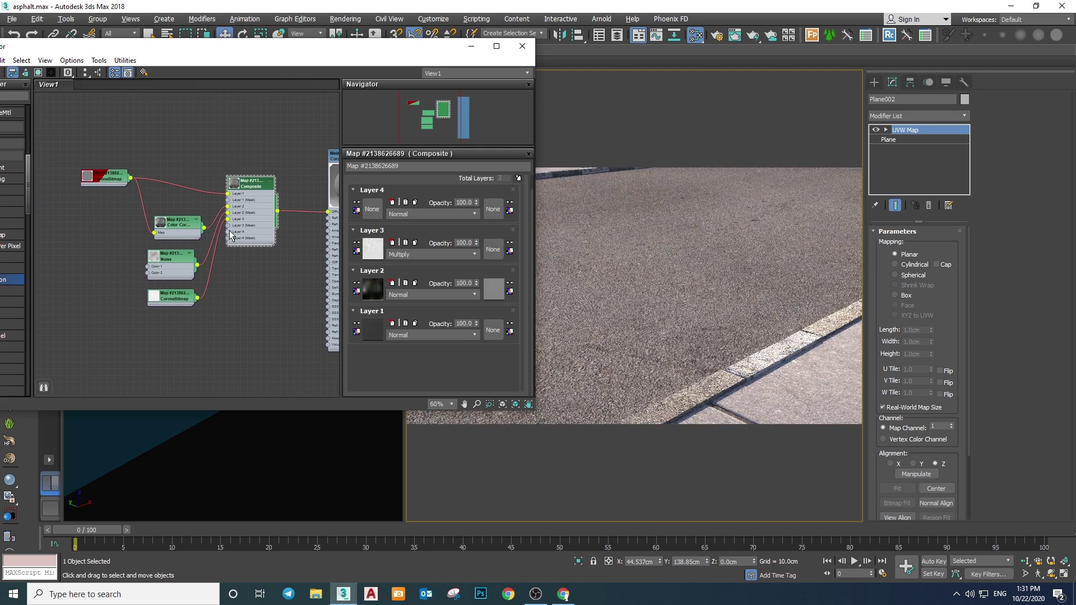
drag(230, 231, 206, 338)
mouse_move(224, 348)
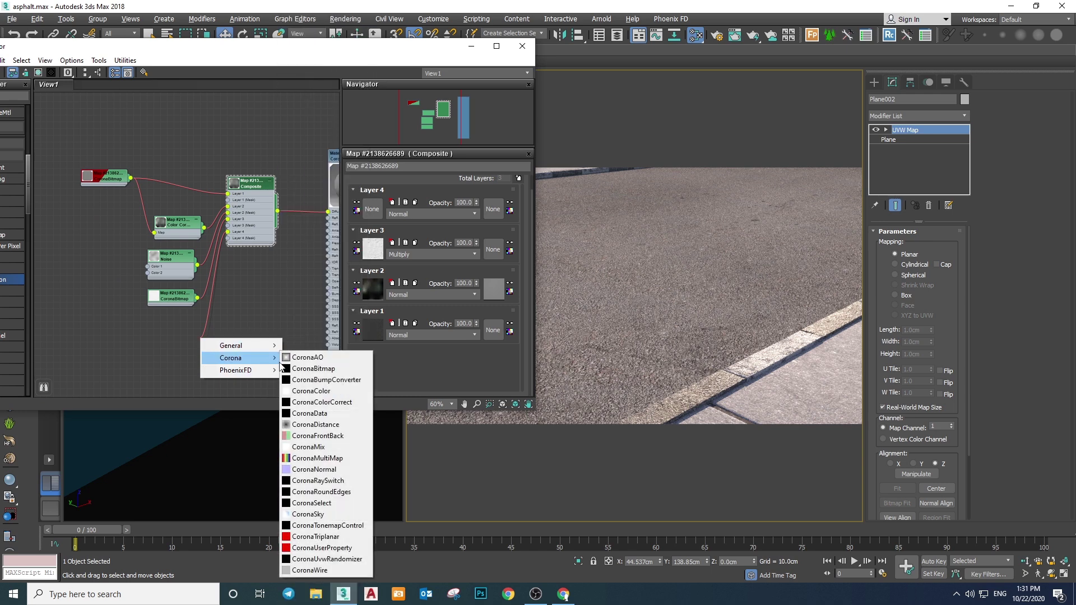
click(315, 109)
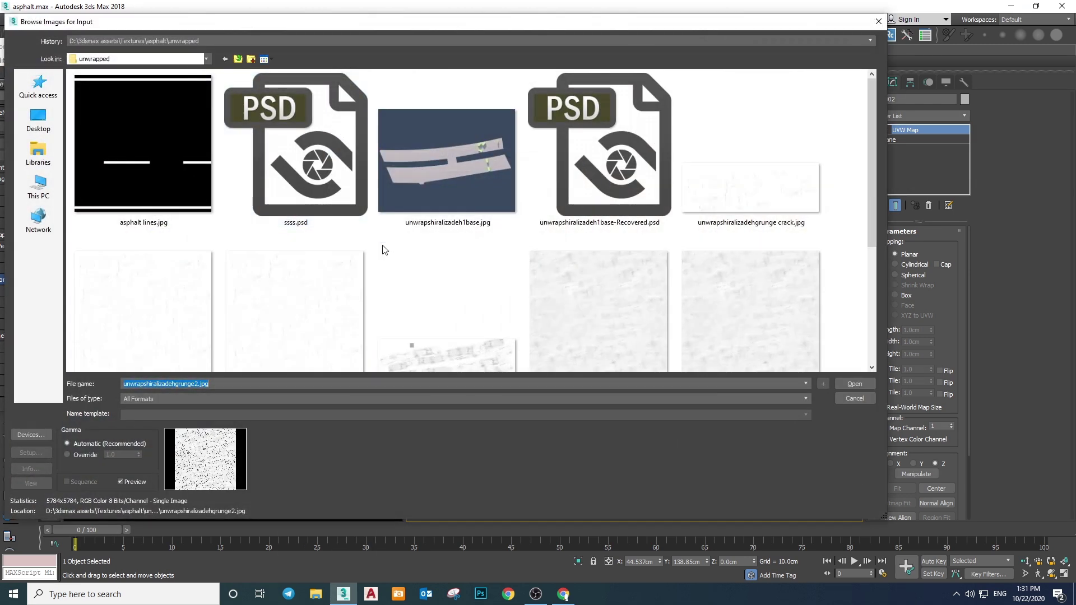
Preview unwrapshiralizadehgrunge crack3.jpg in the Photos viewer, zoom in on the cracks, and close the viewer
click(298, 284)
right_click(298, 287)
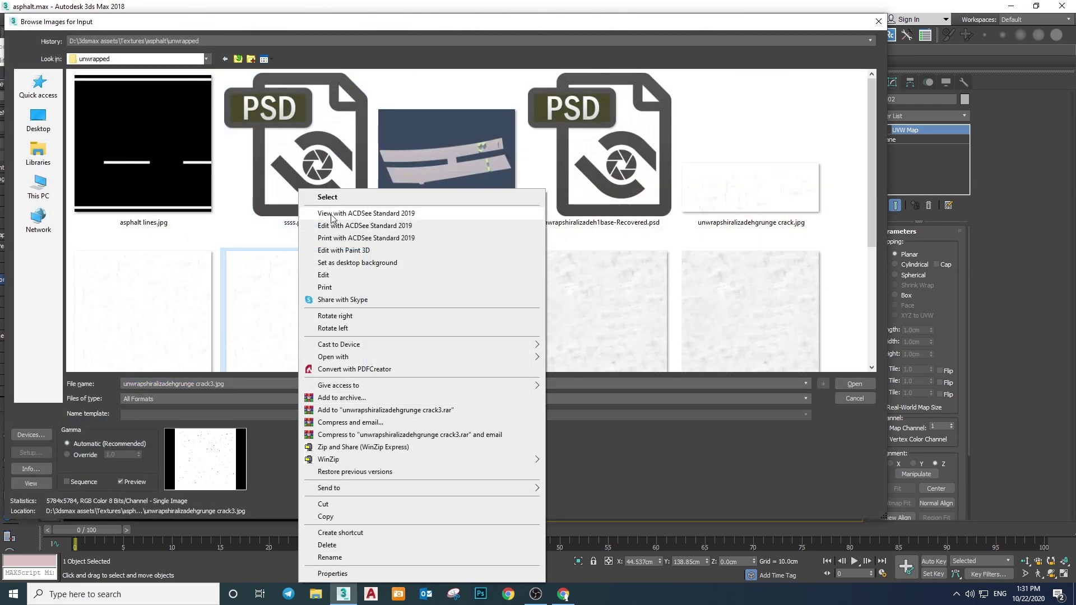
mouse_move(384, 358)
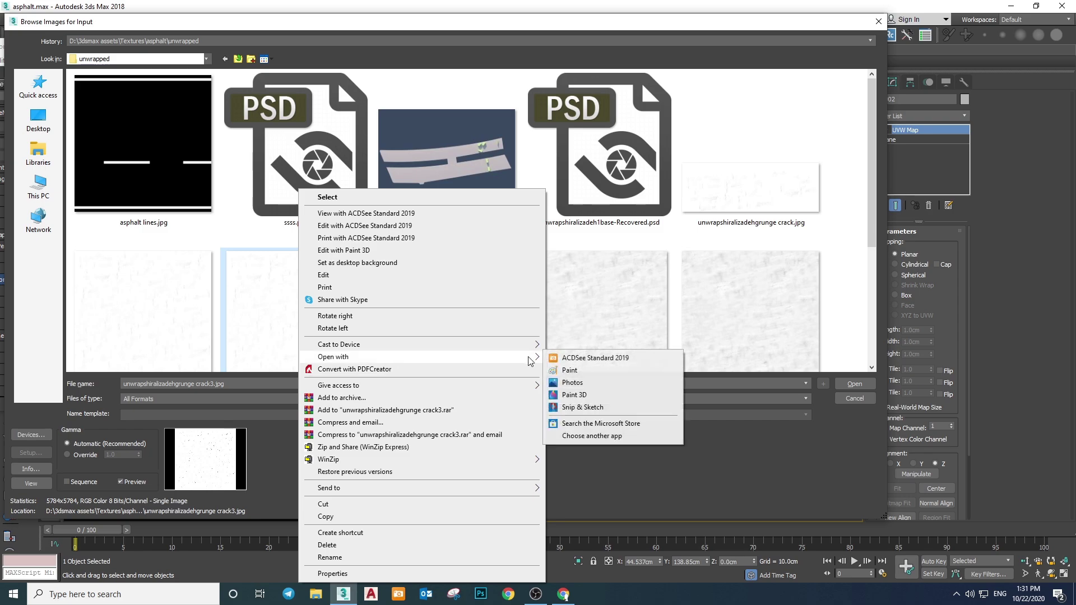
click(568, 383)
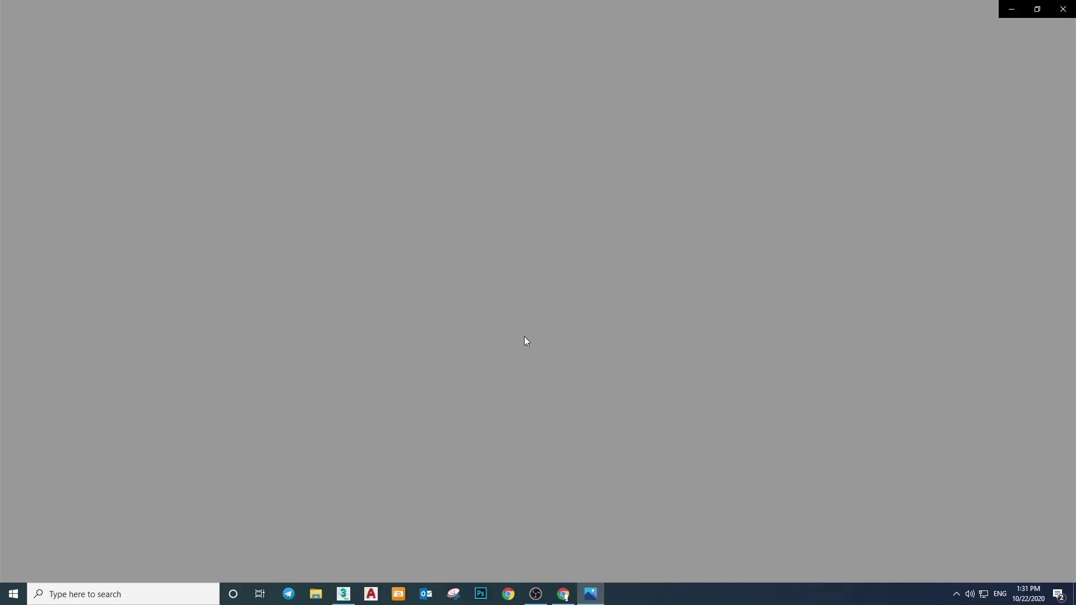
scroll(480, 301, up, 5)
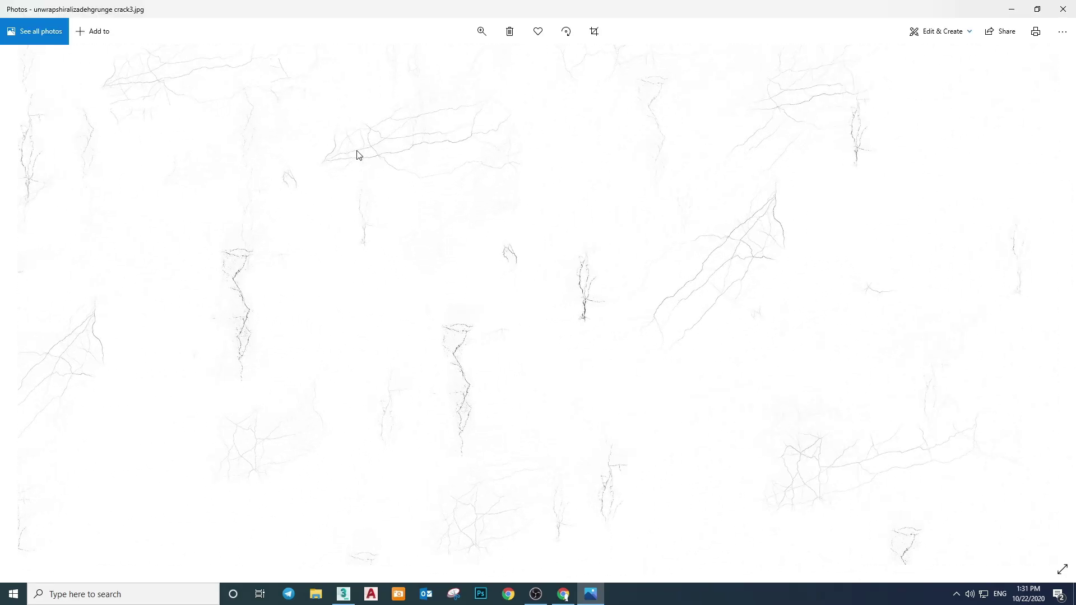
click(1067, 9)
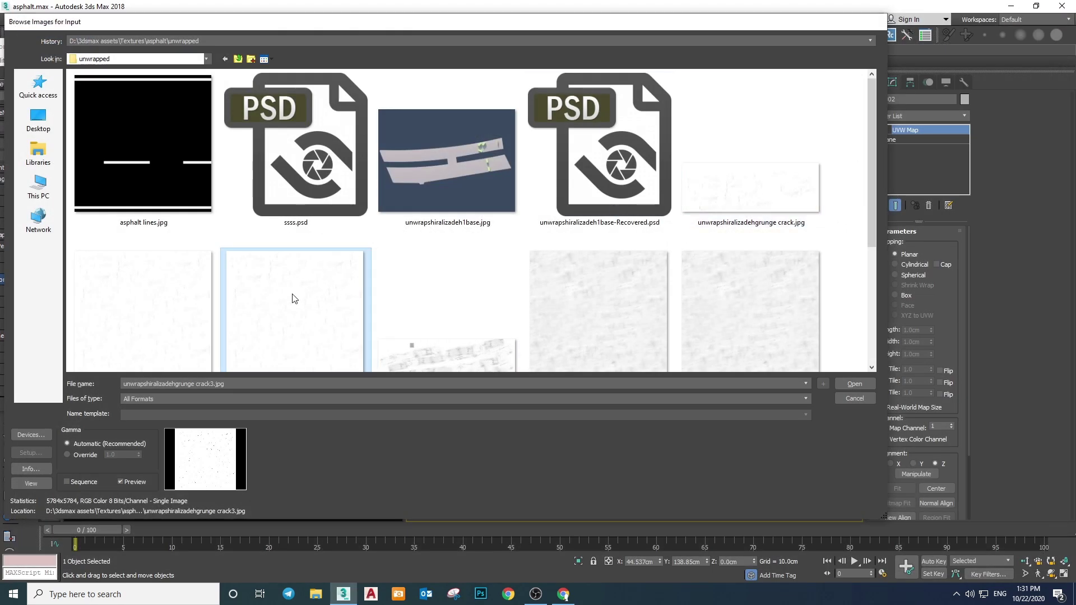
Load unwrapshiralizadehgrunge crack3.jpg into the Layer 4 bitmap, place its node below the grunge bitmap, and open its parameters
double_click(292, 298)
drag(203, 340, 175, 328)
double_click(175, 328)
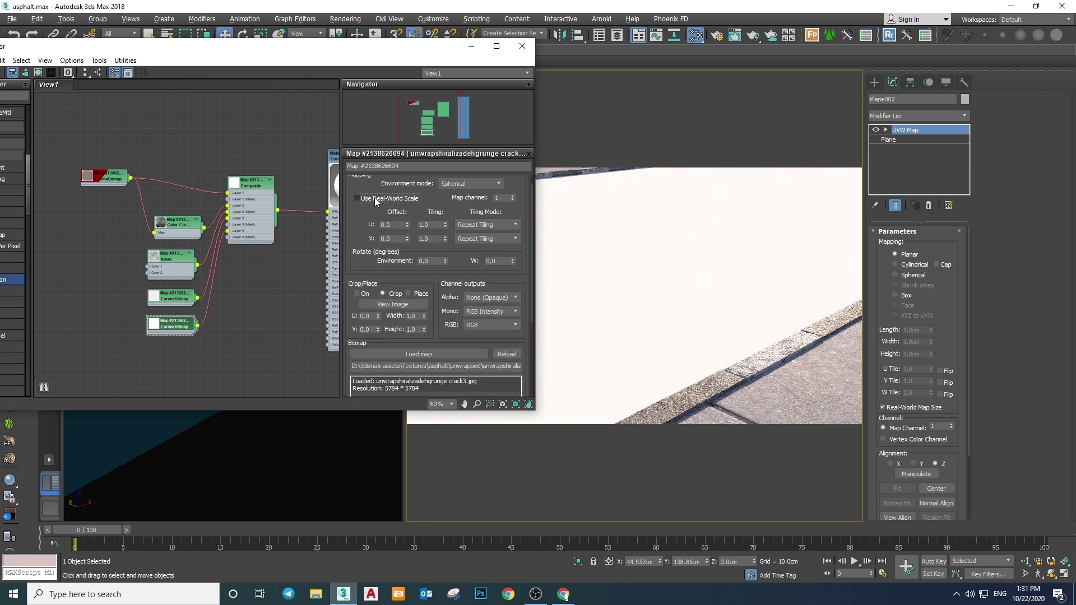
Enable real-world scale on the crack bitmap and set its width and height to 8000 cm
double_click(432, 224)
text(8000)
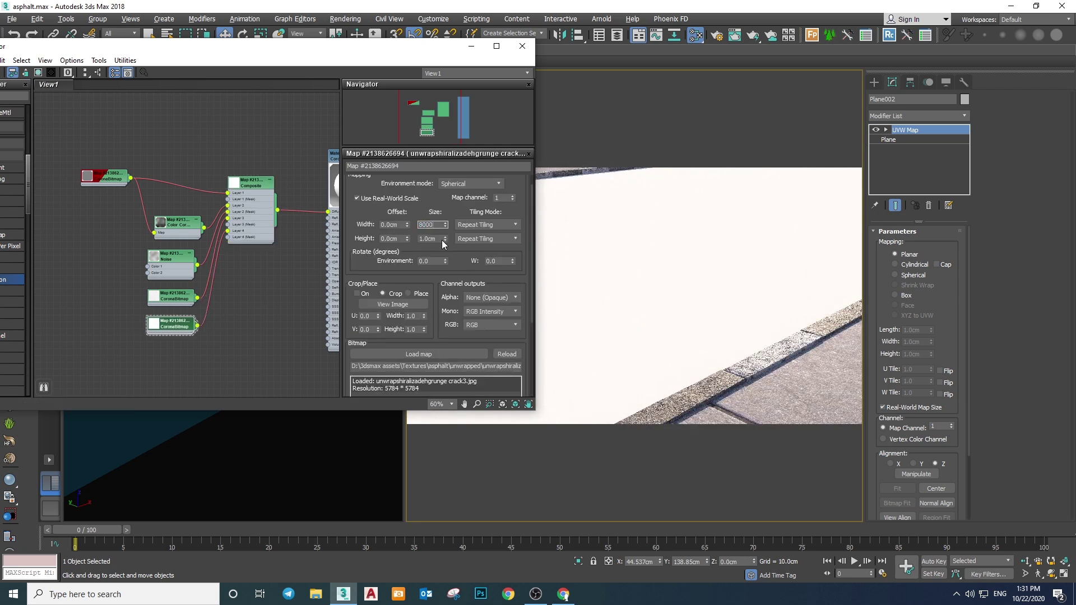
key(Tab)
text(8000)
key(Return)
Reduce the crack bitmap's real-world width and height to 5000 cm
click(424, 225)
key(BackSpace)
text(5)
key(Tab)
text(5000)
key(Return)
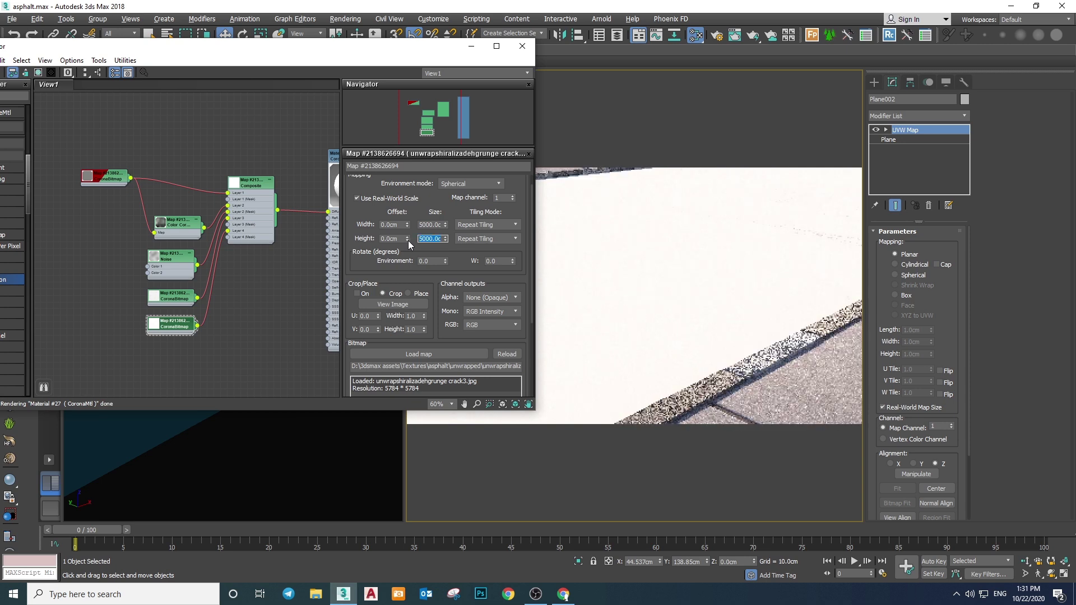
Set the crack bitmap's real-world width offset to about -3.98 cm and its height offset to 100 cm
drag(361, 56, 229, 69)
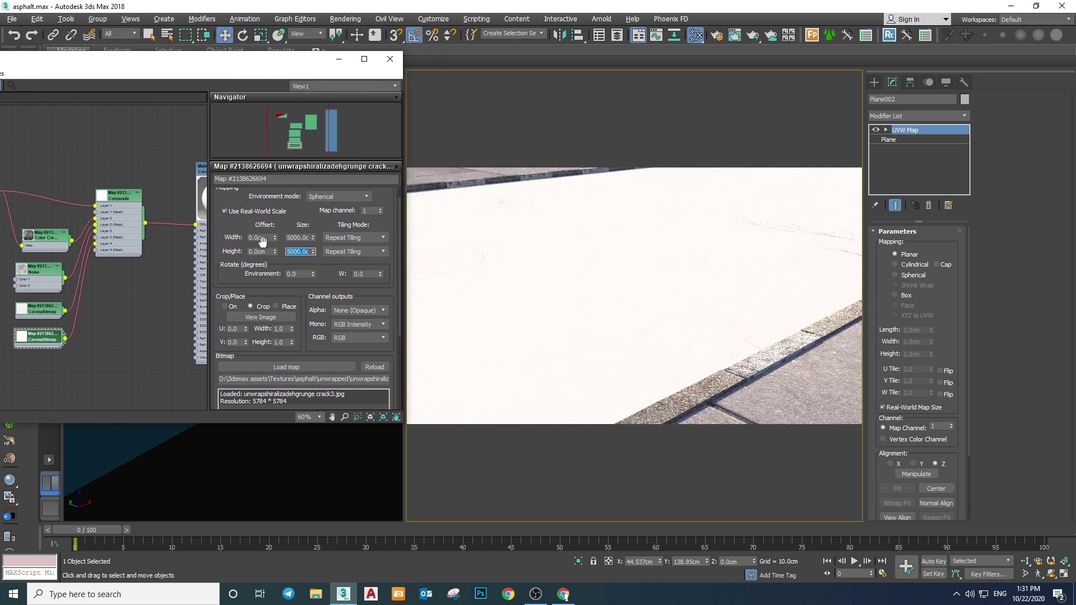
drag(276, 238, 312, 459)
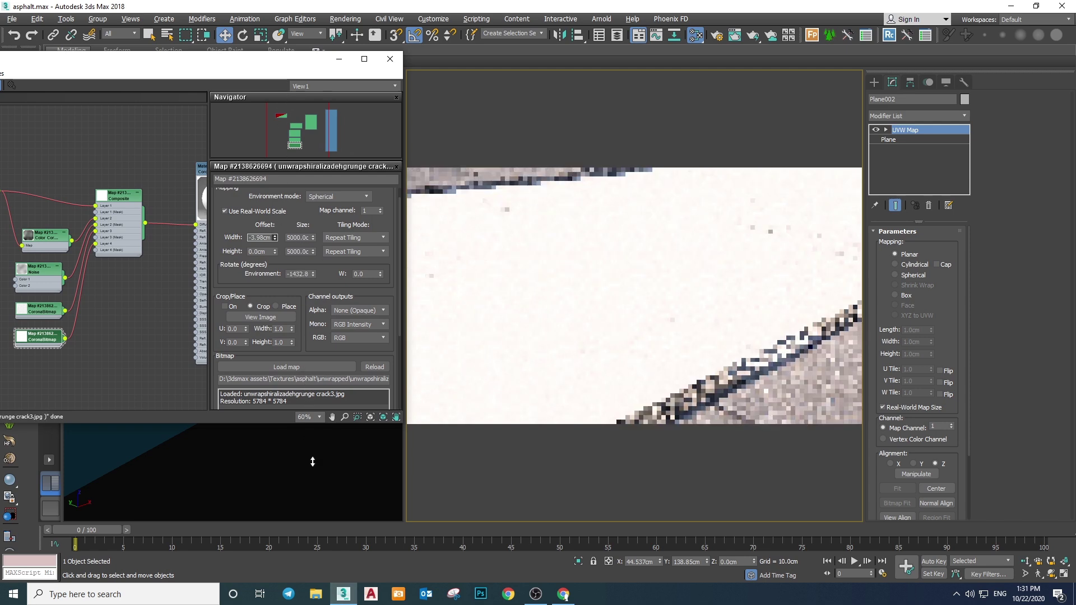
click(272, 252)
text(10)
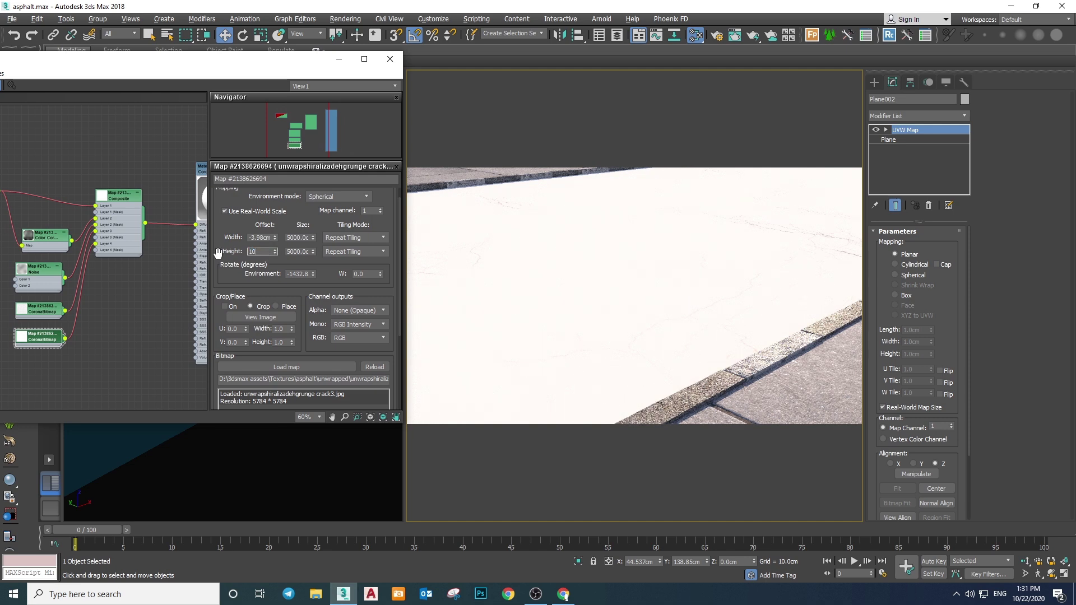
text(0)
key(Return)
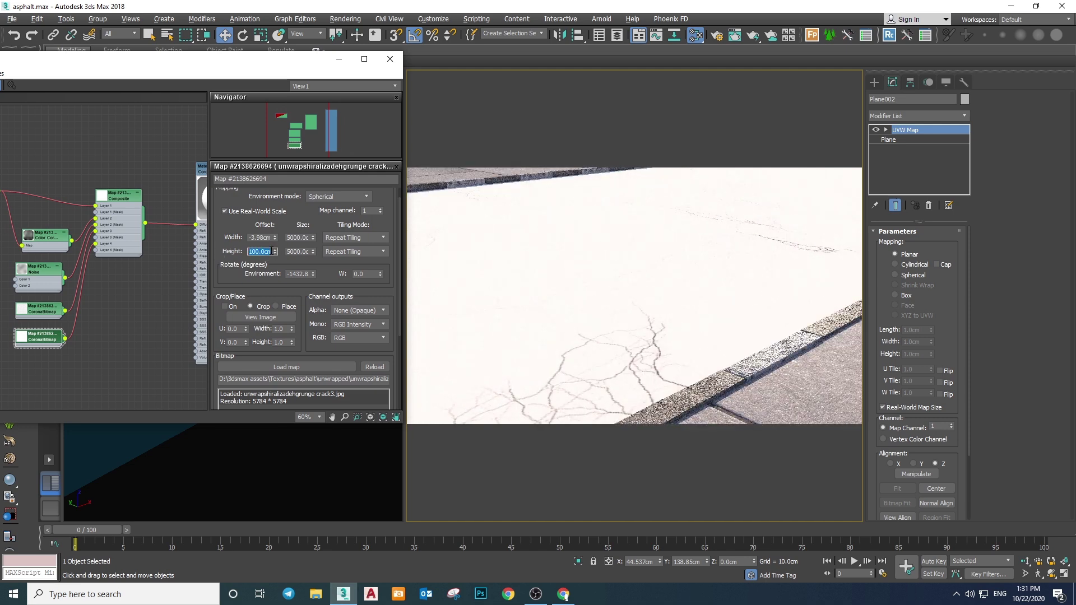
Shift the crack bitmap by trying a -50 cm width offset, settling on 50 cm, and setting the height offset to about 206 cm
click(262, 238)
text(-50)
key(Return)
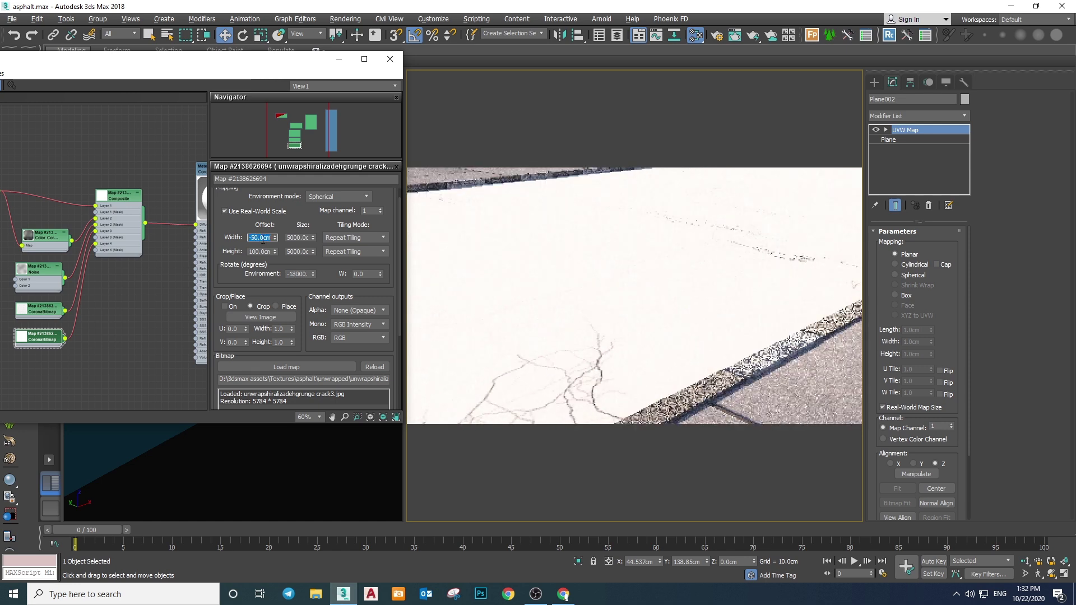
text(50)
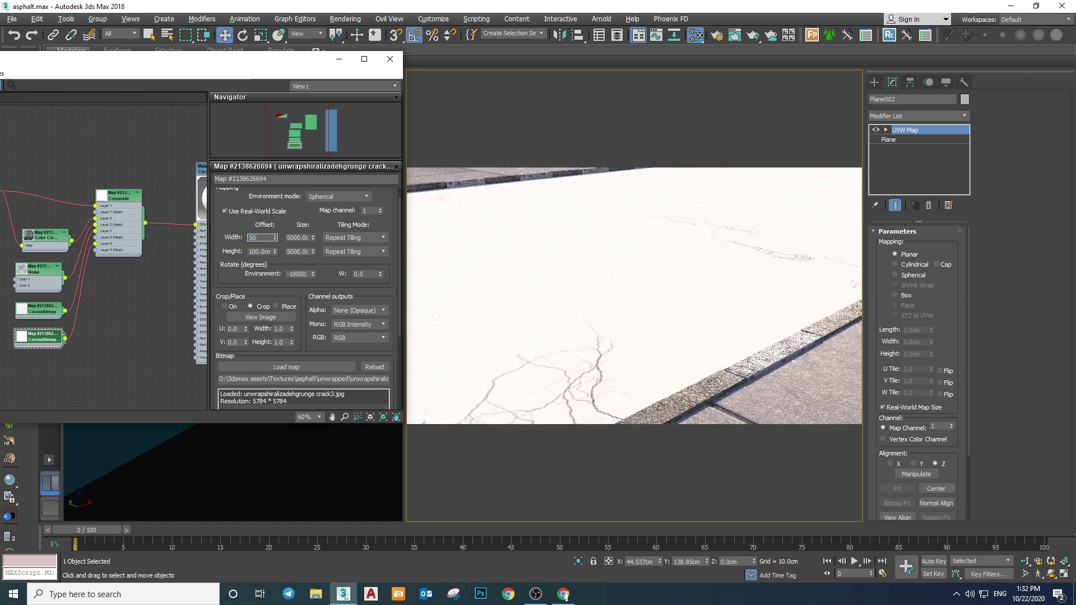
key(Return)
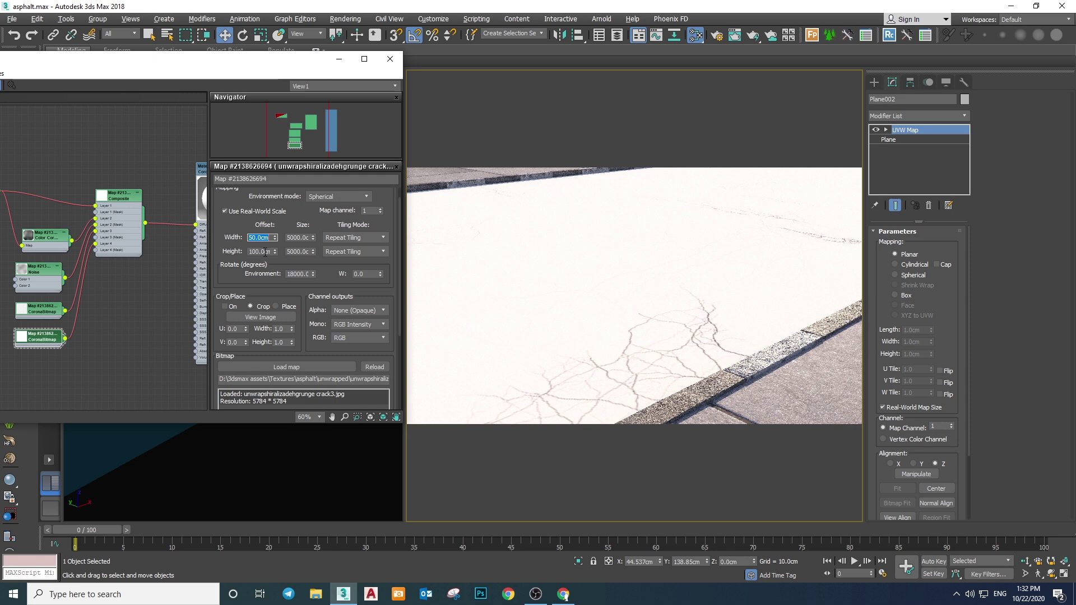
drag(275, 253, 263, 194)
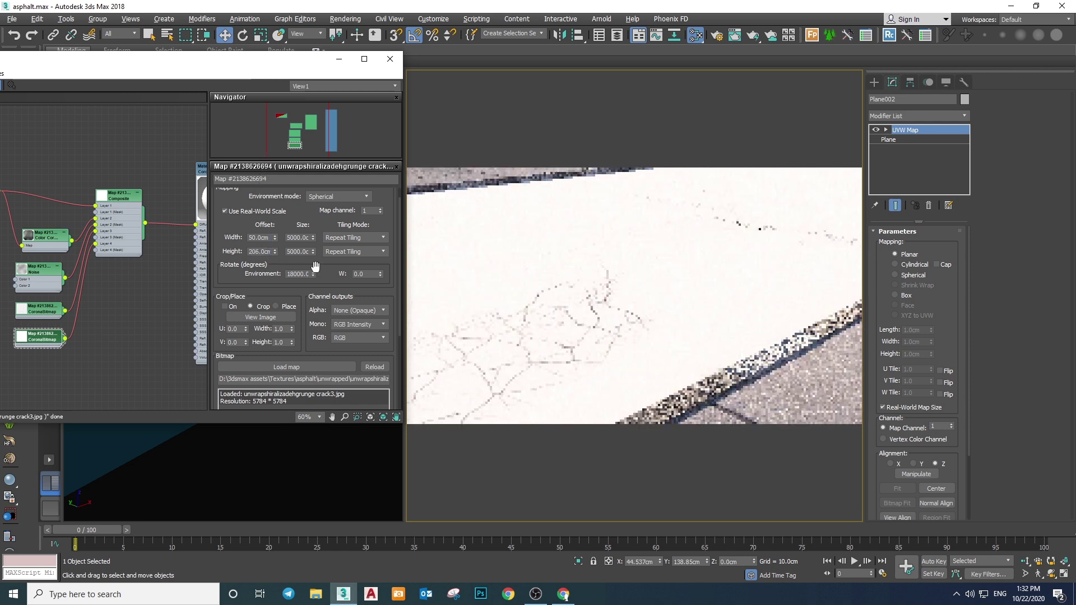
Set the blending mode of Layer 4 in the Composite map to Multiply
double_click(134, 234)
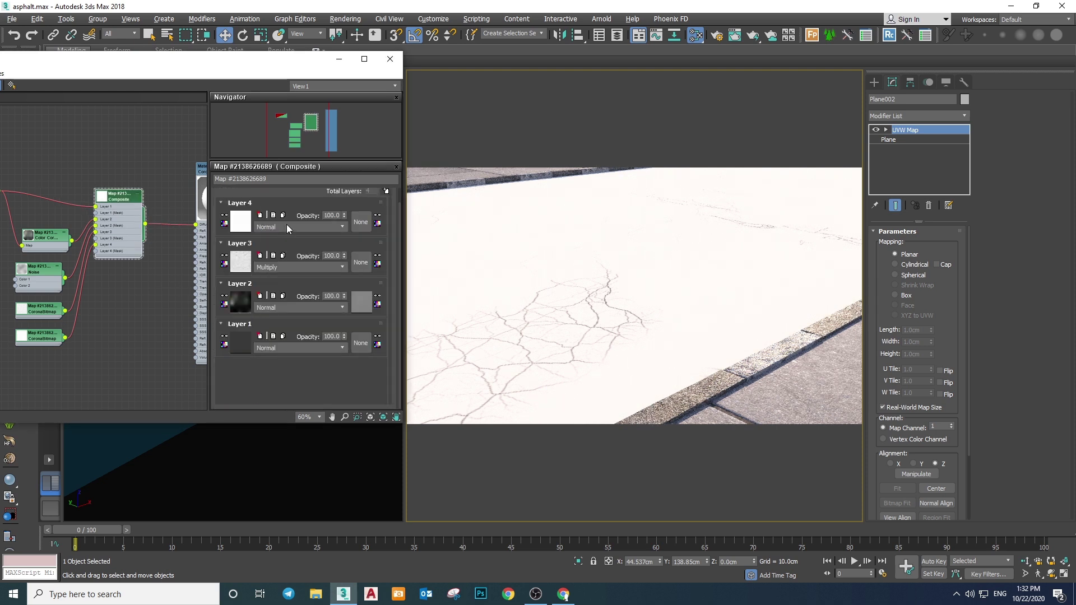
click(287, 224)
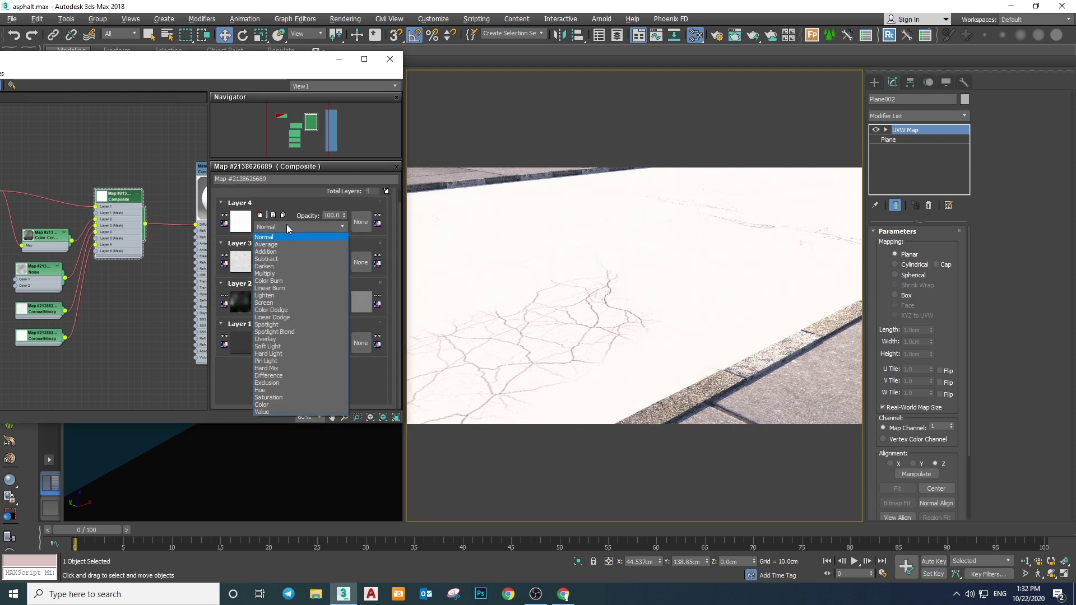
click(270, 273)
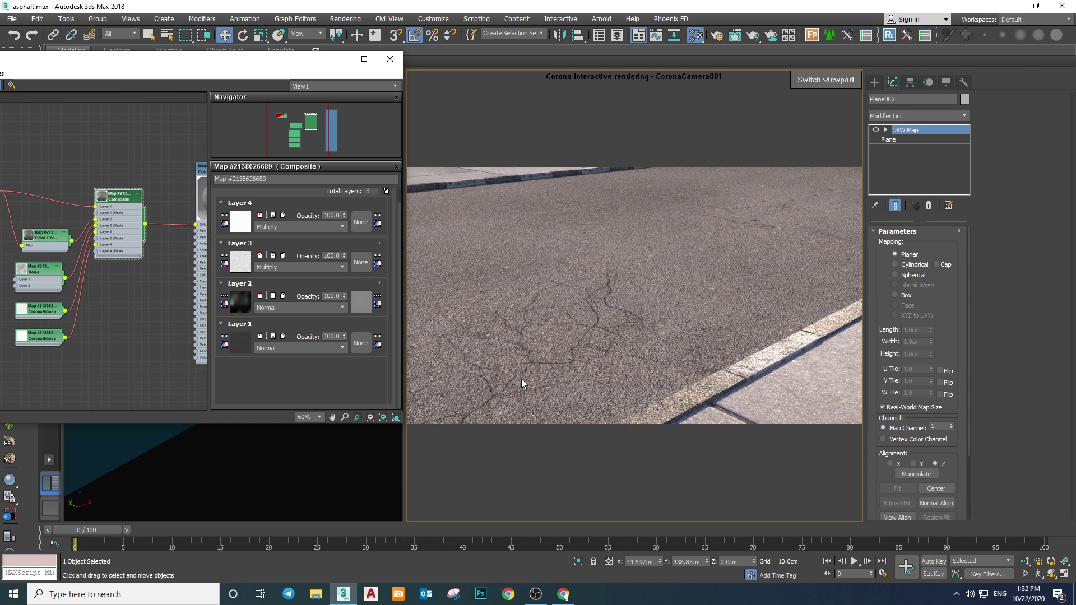
Add a fifth layer to the Composite map and create a Color Correction node below the bitmaps, fed by the asphalt bitmap
drag(296, 65, 333, 53)
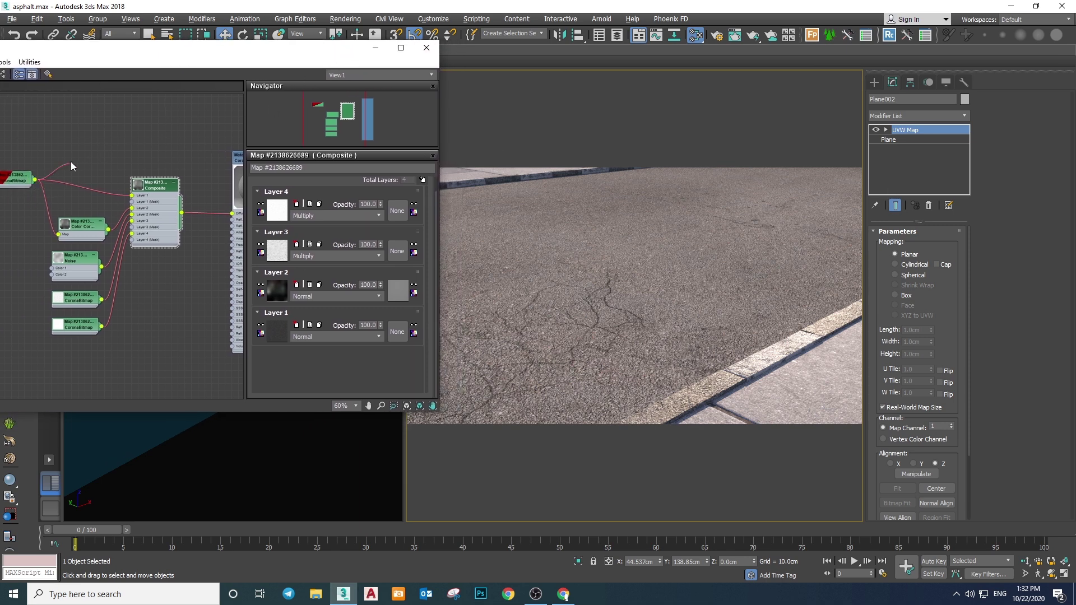
drag(70, 144, 176, 216)
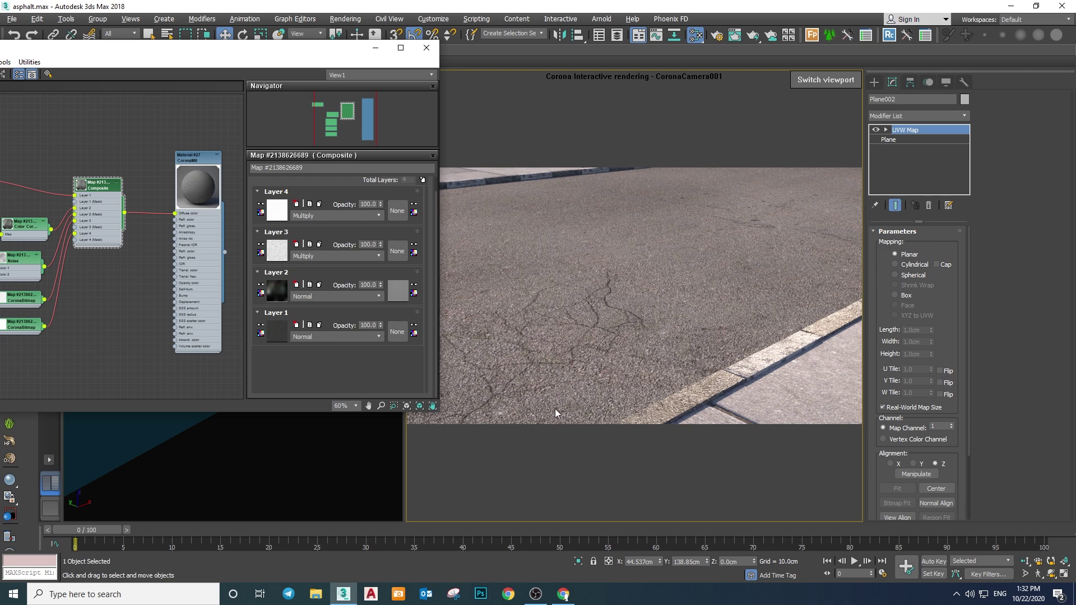
middle_drag(134, 239, 228, 228)
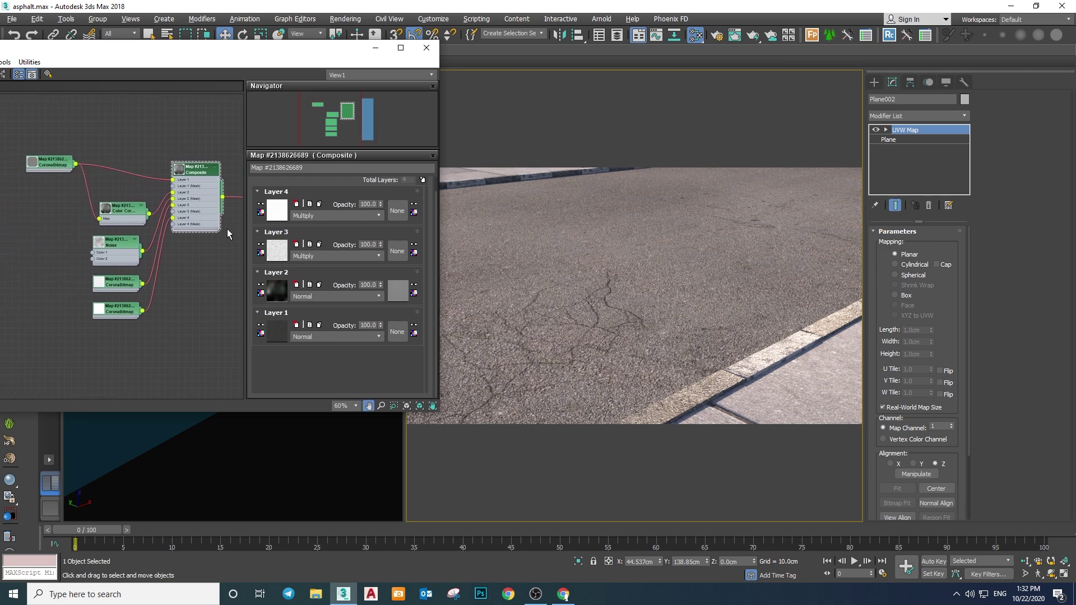
drag(81, 54, 265, 47)
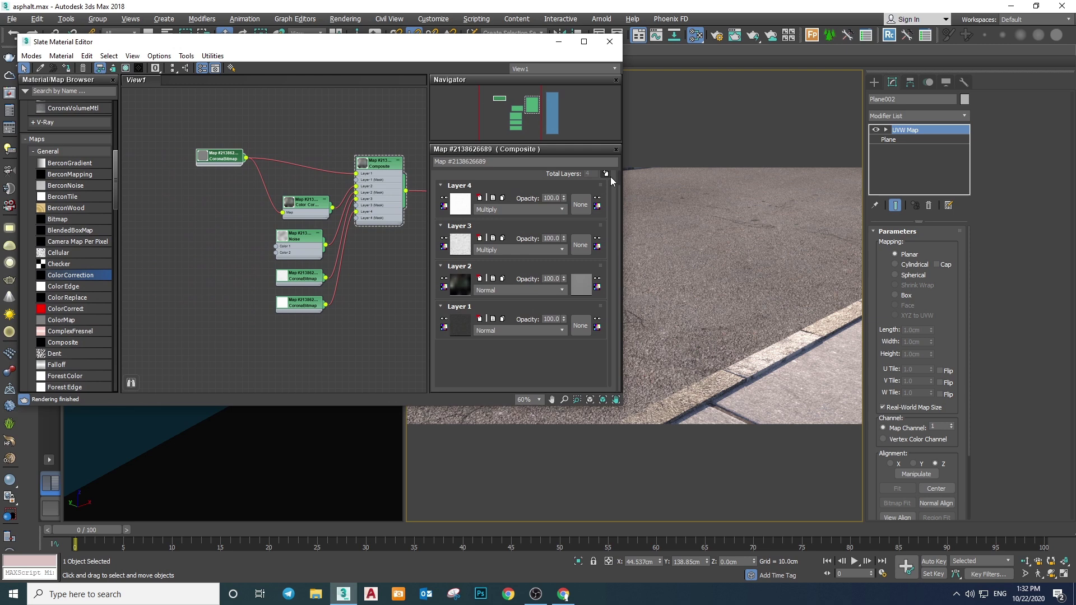
click(610, 174)
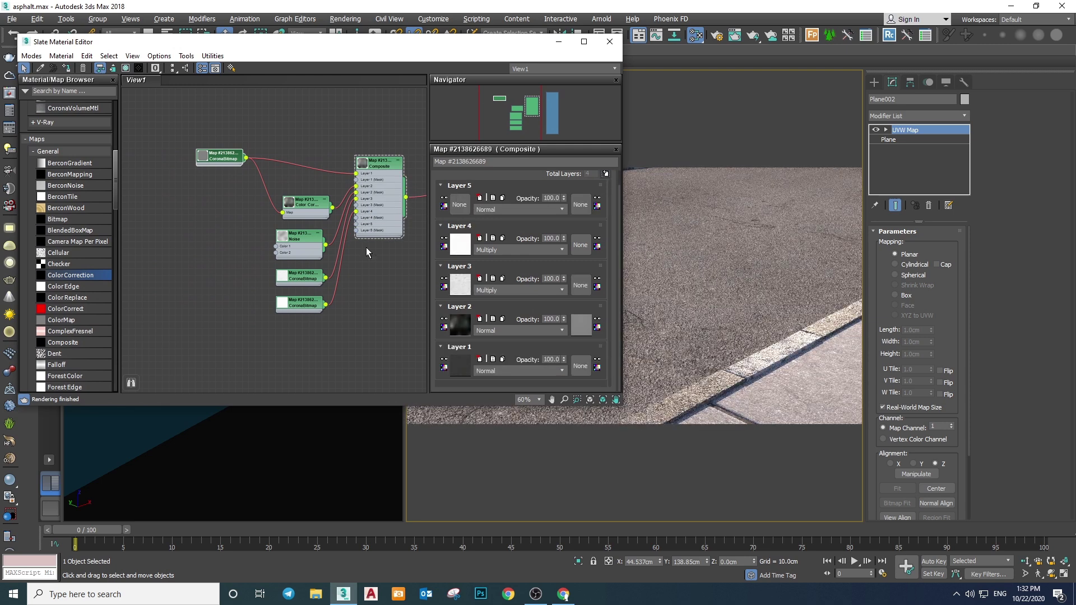
click(308, 329)
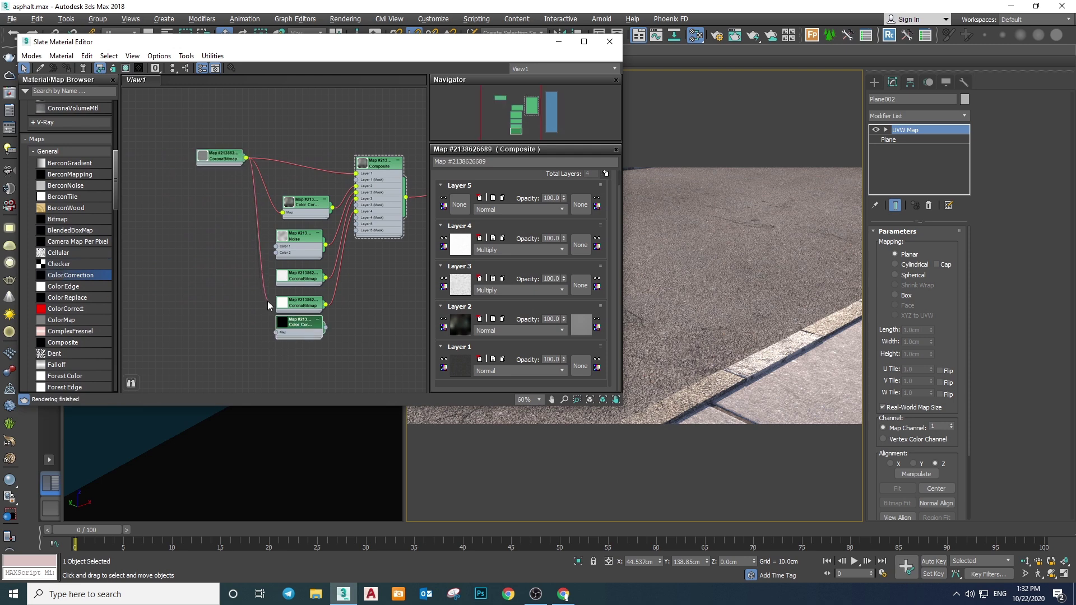
drag(268, 301, 277, 333)
Set the new Color Correction's RGB gamma/contrast to 1.5 under Advanced lightness and connect it to Layer 5 of the Composite map
double_click(296, 328)
click(549, 362)
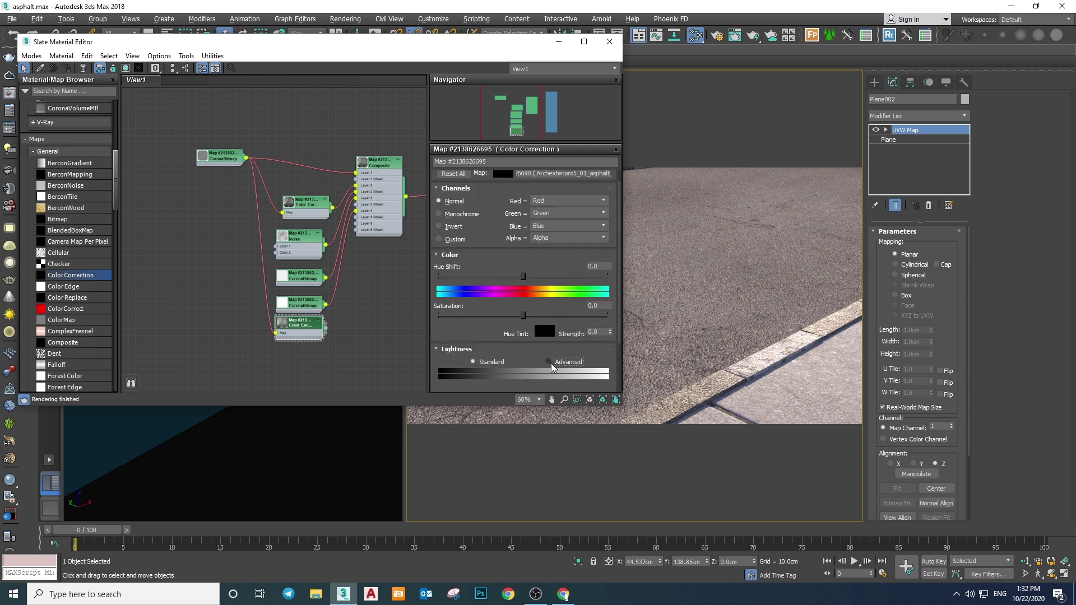
scroll(532, 336, down, 3)
click(519, 334)
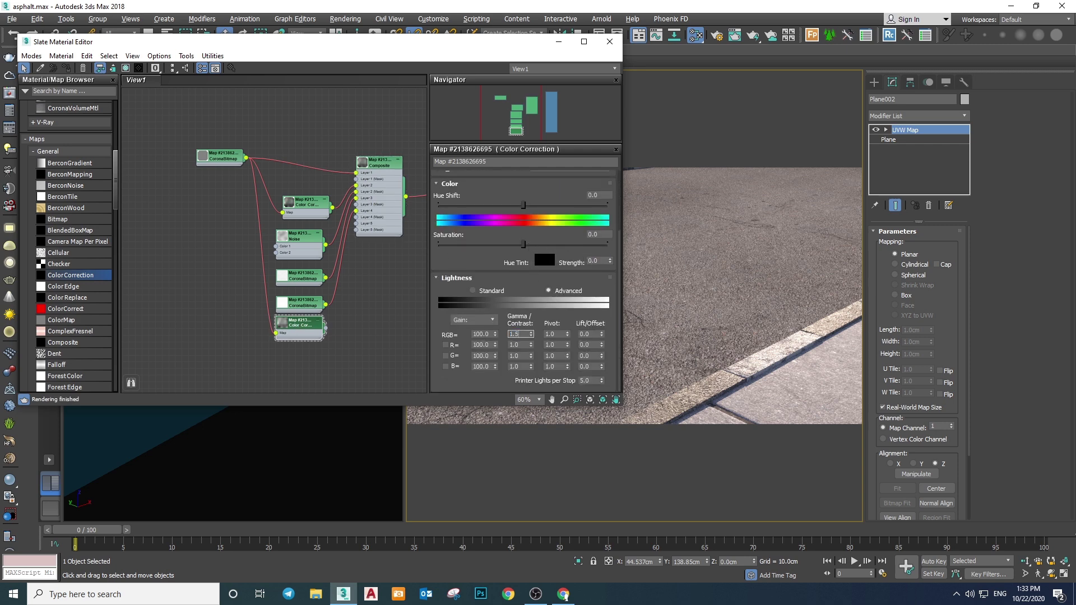
key(Return)
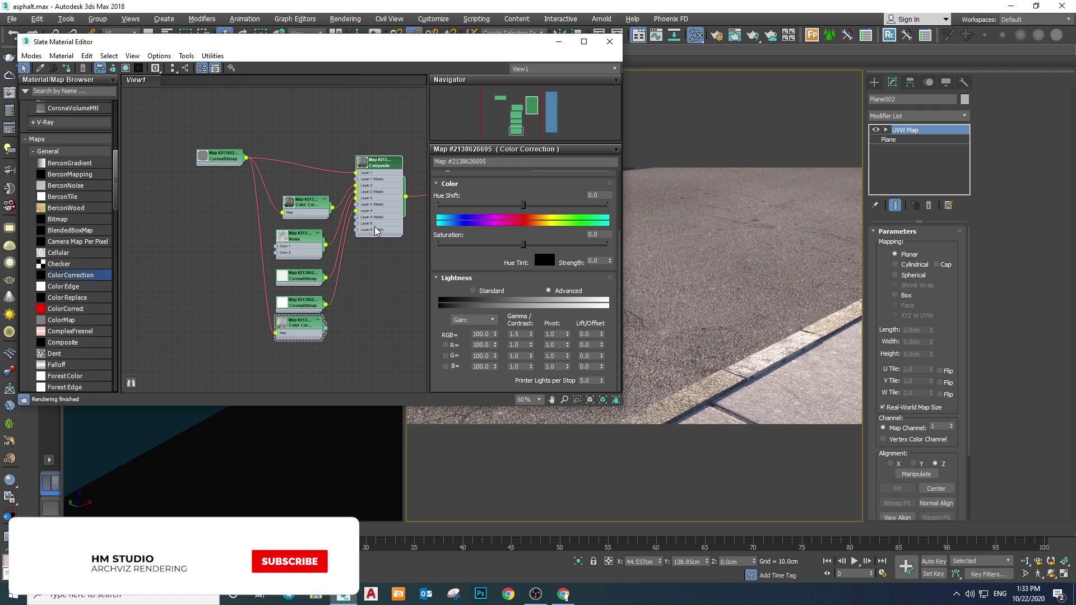
double_click(375, 231)
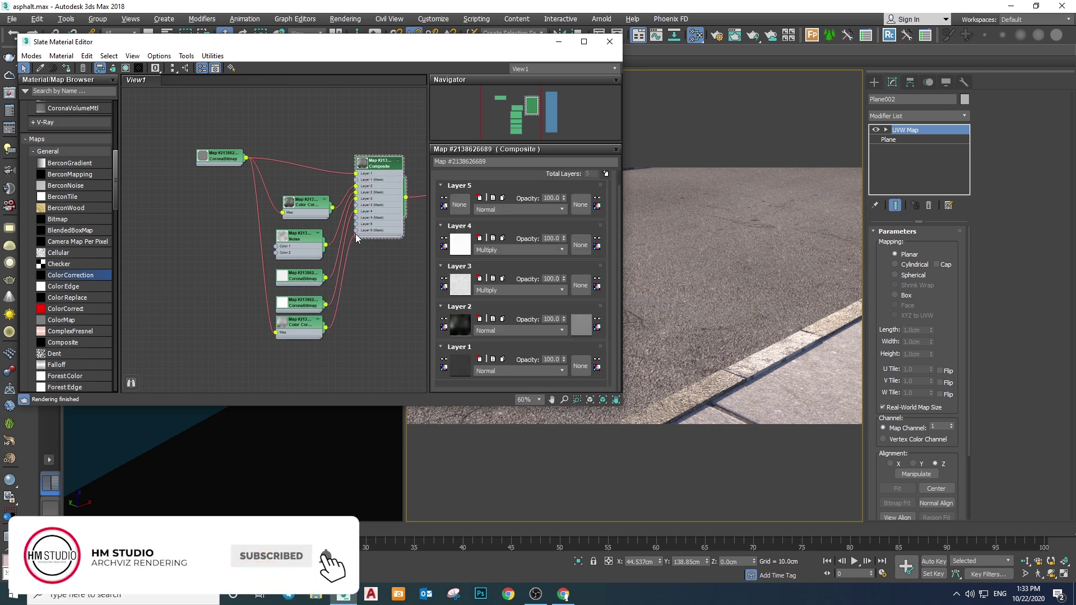
drag(355, 234, 357, 223)
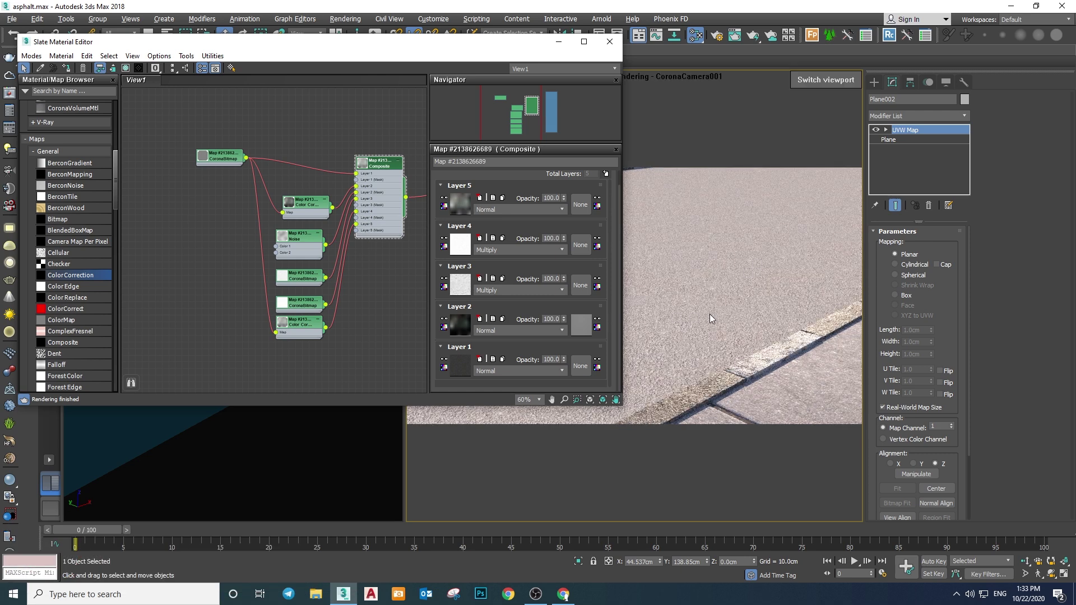
Assign a CoronaDistance map as the Layer 5 mask and place its node below the new Color Correction
click(581, 204)
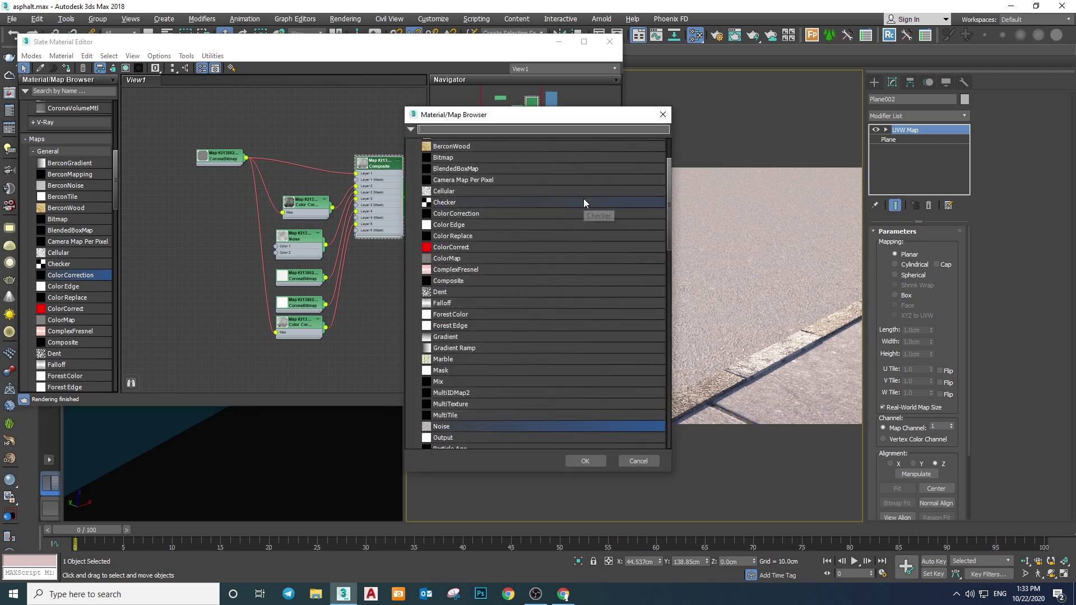
drag(671, 228, 660, 397)
double_click(456, 250)
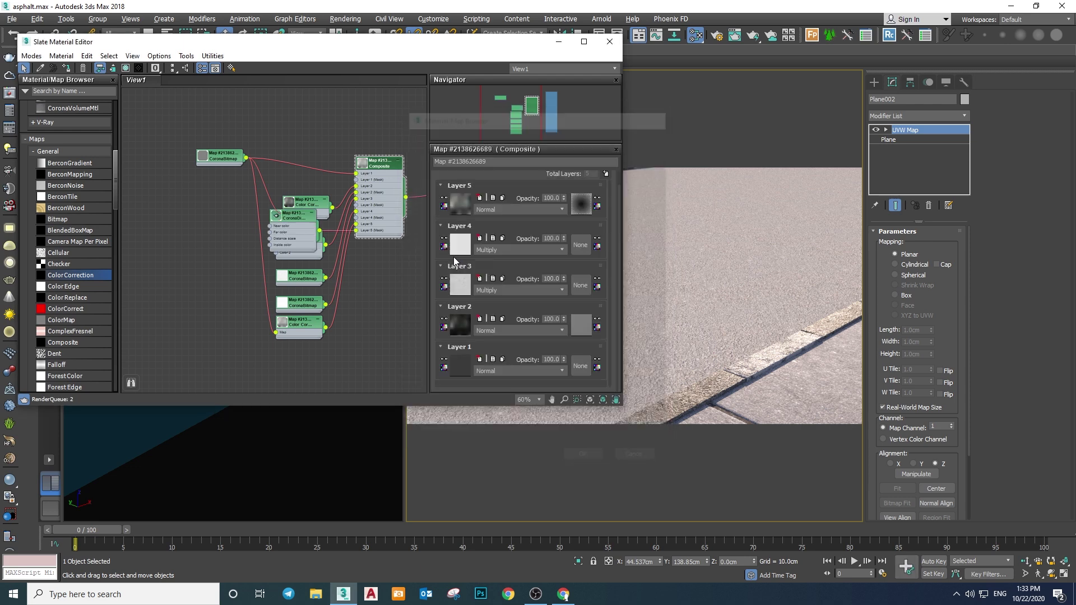
drag(301, 375, 304, 371)
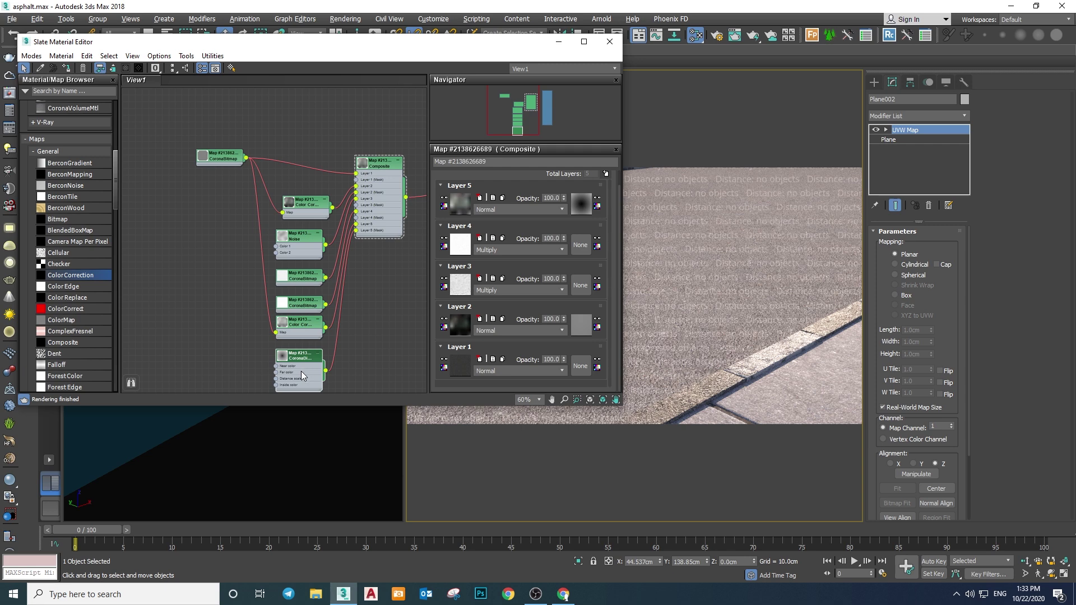
Add the curb beside the road, Object6450, to the CoronaDistance map's list of objects to measure distance from
double_click(301, 371)
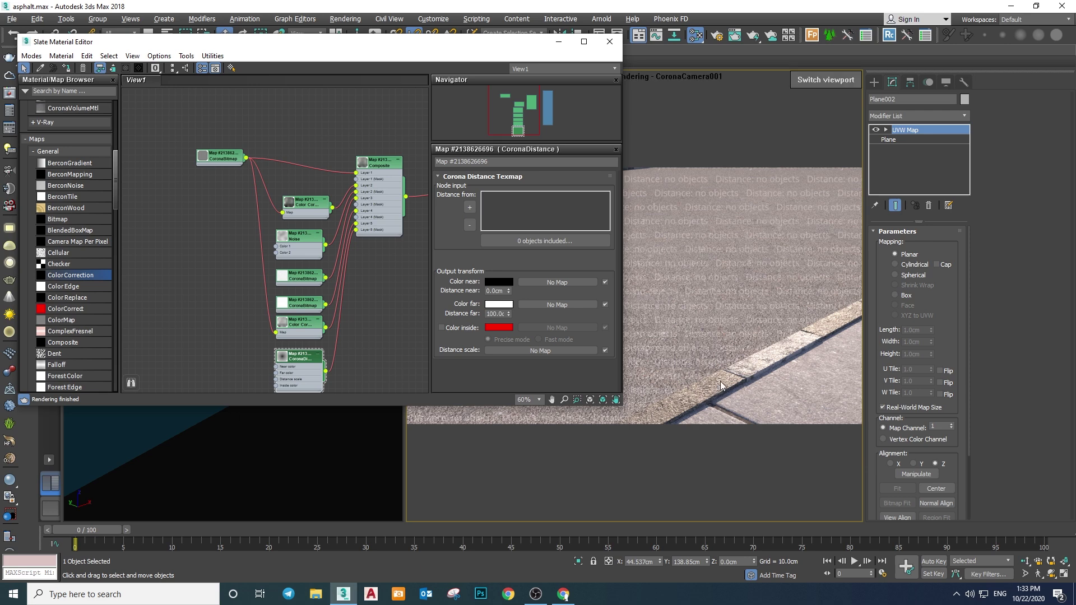
drag(376, 50, 492, 430)
click(323, 339)
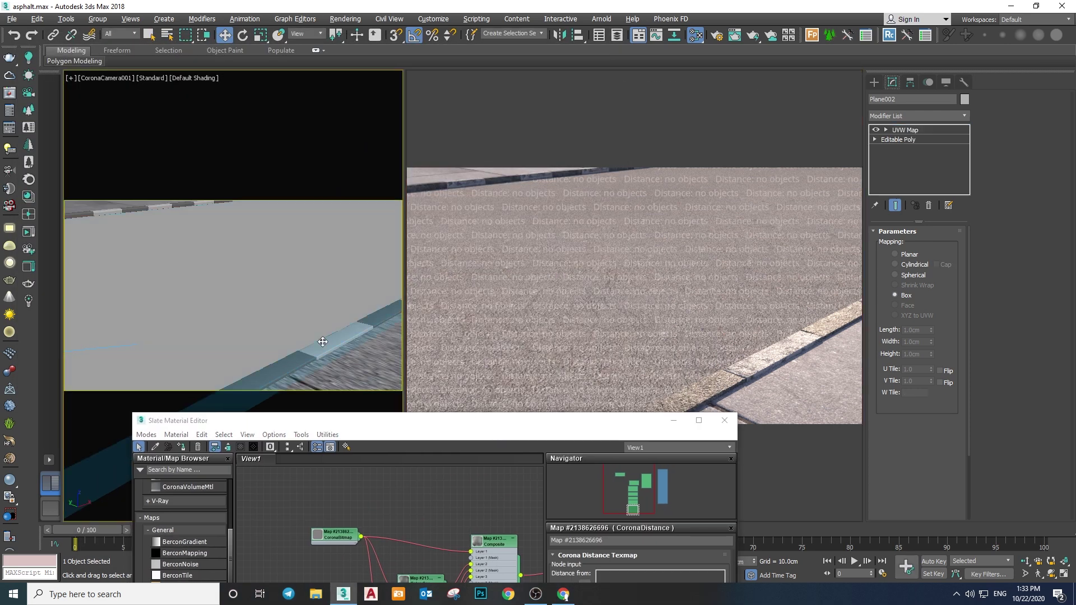
drag(373, 430, 246, 71)
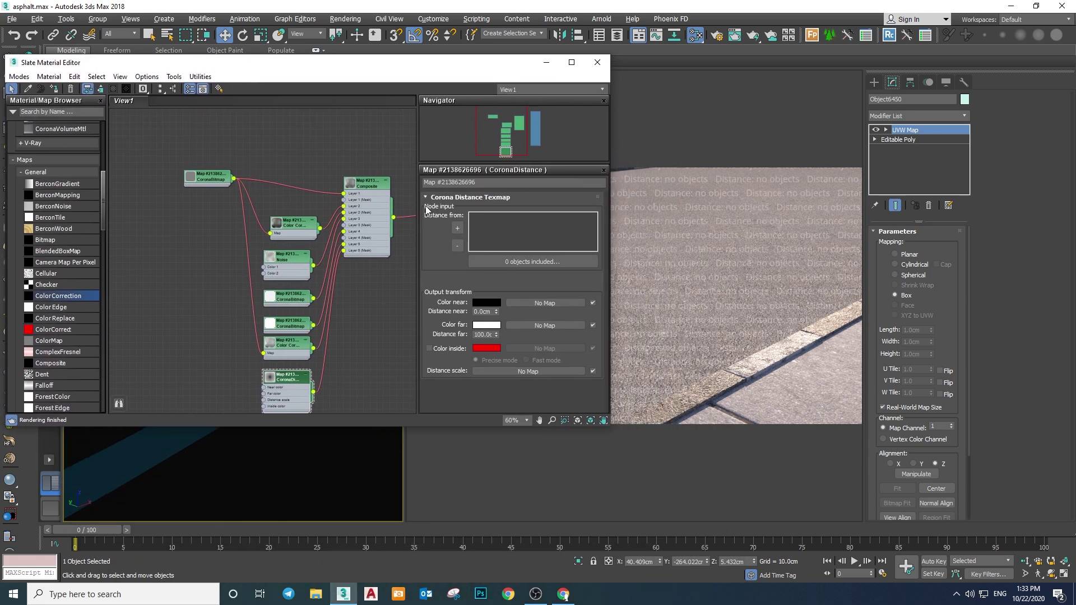
click(455, 228)
click(681, 207)
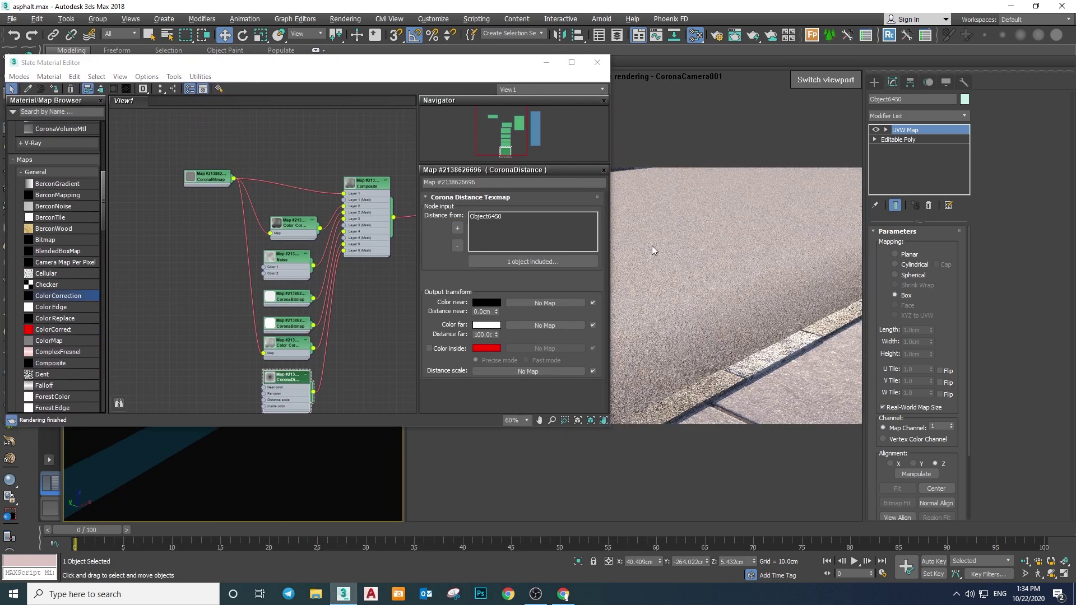
Swap the CoronaDistance near and far colors, making near white and far black
drag(474, 65, 369, 60)
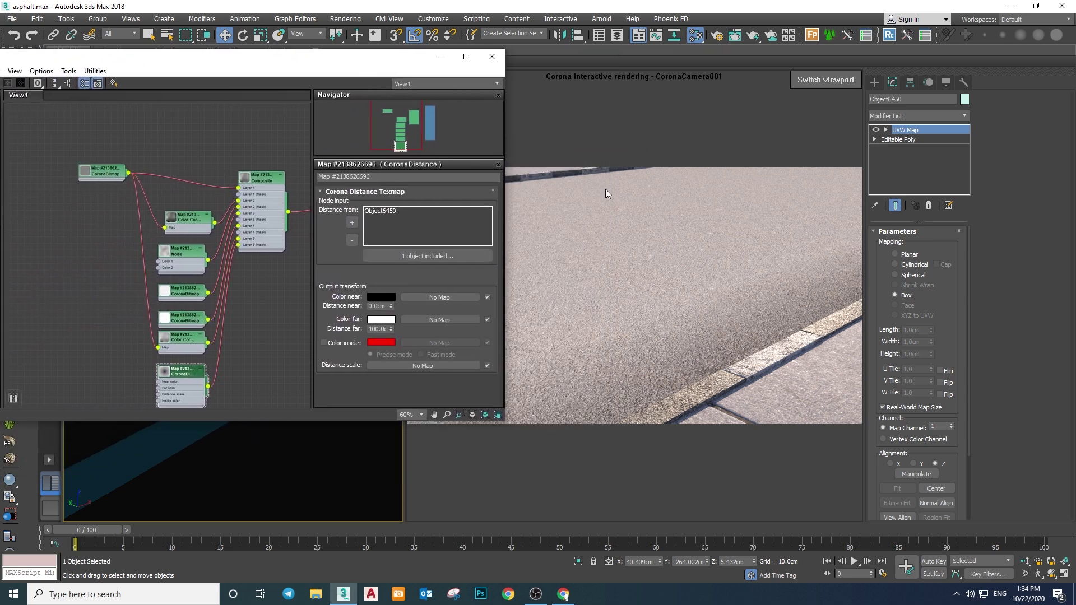
drag(382, 319, 382, 297)
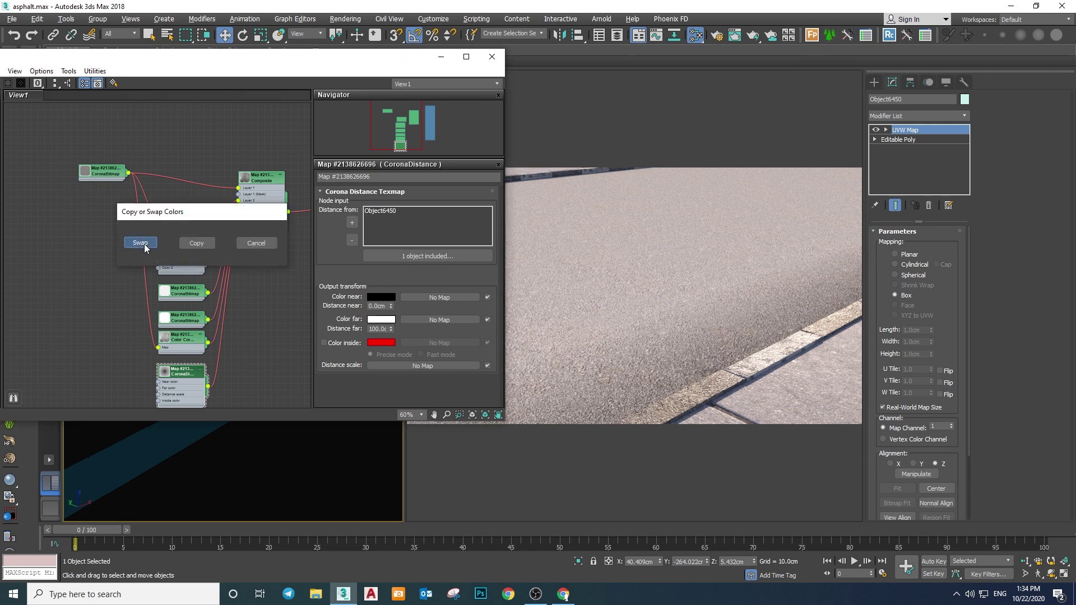
click(141, 243)
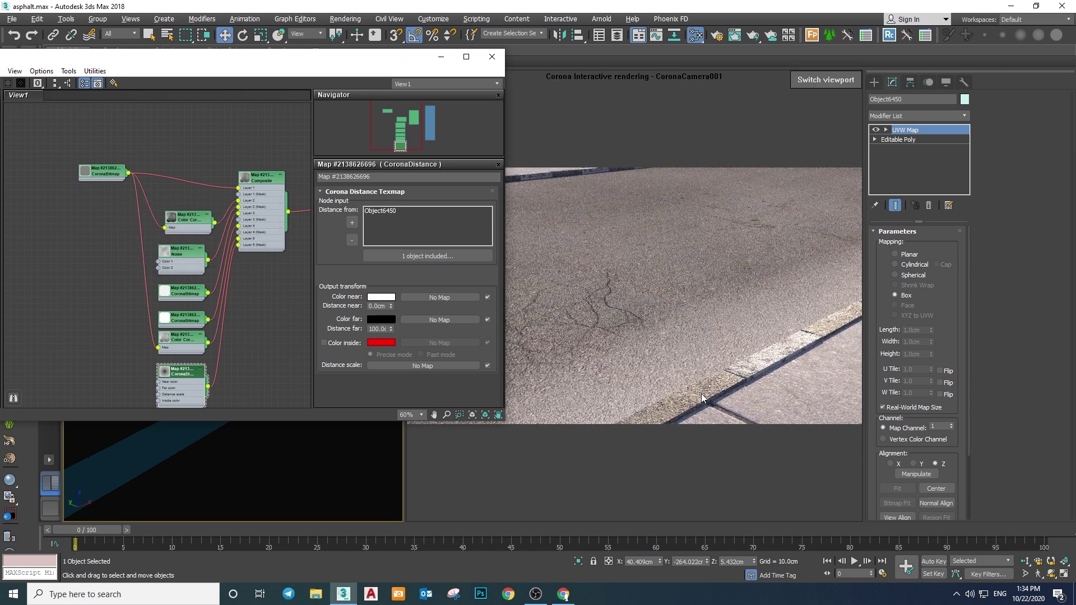
click(378, 329)
middle_drag(210, 390, 111, 337)
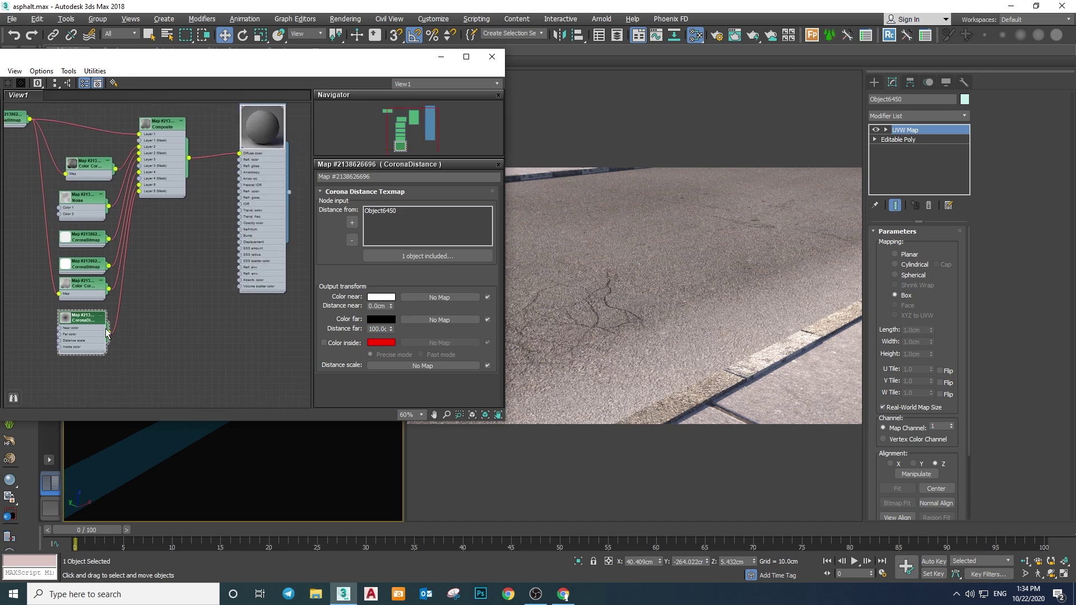
drag(110, 334, 239, 153)
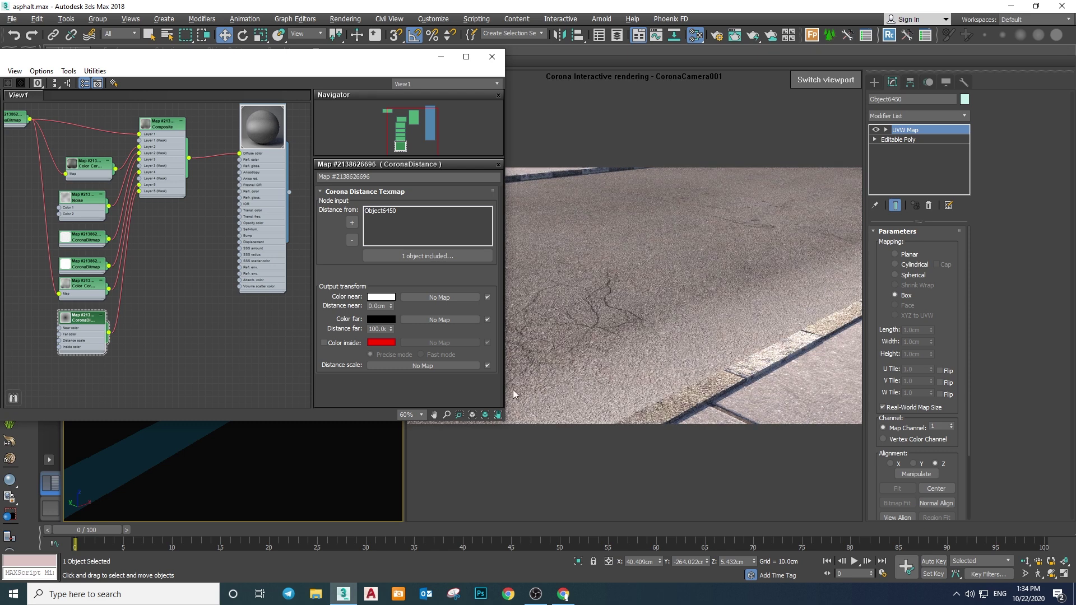
middle_drag(58, 347, 119, 335)
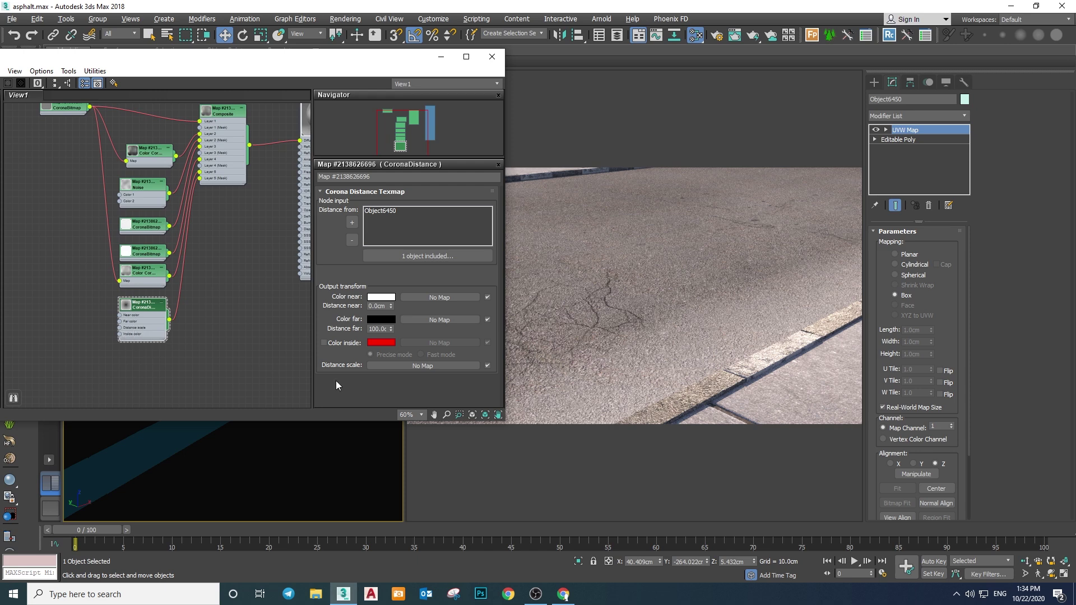
Assign a CoronaBitmap as the CoronaDistance map's distance scale texture and browse to the dirt2 folder under Textures
click(385, 366)
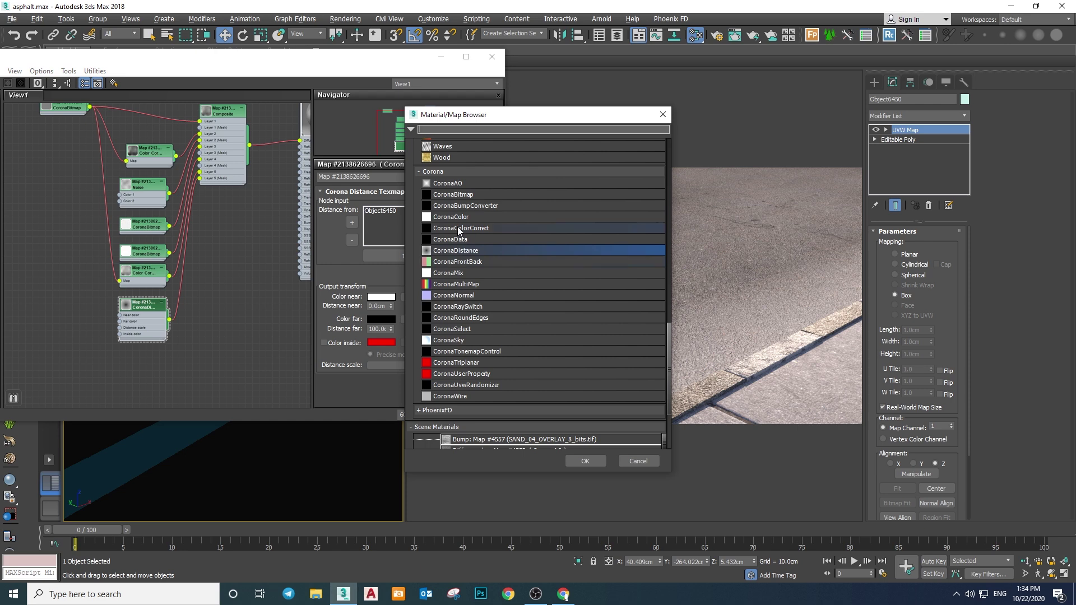
double_click(454, 194)
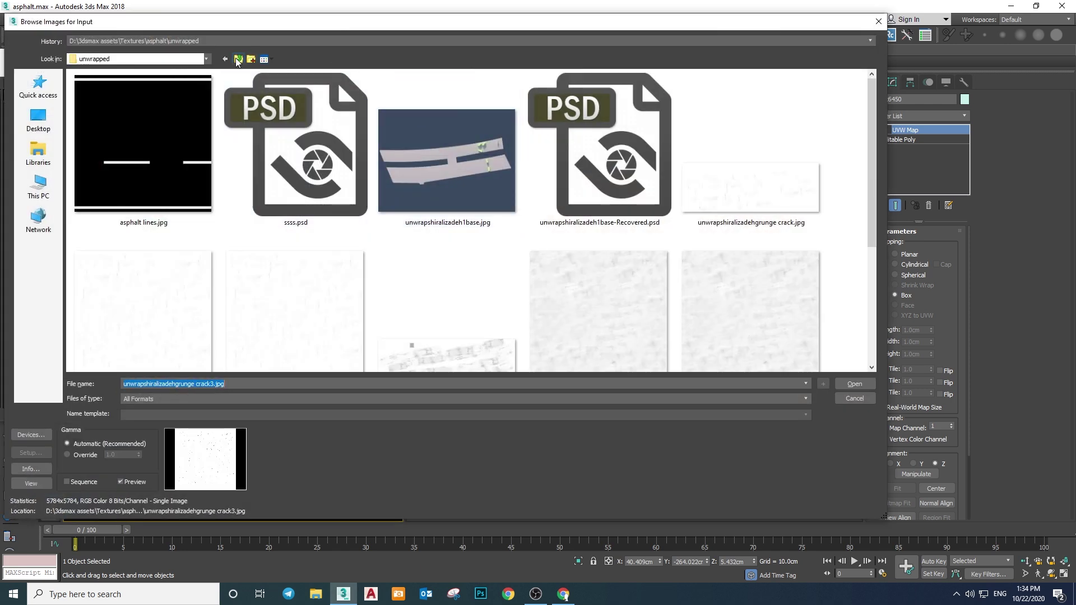
click(238, 59)
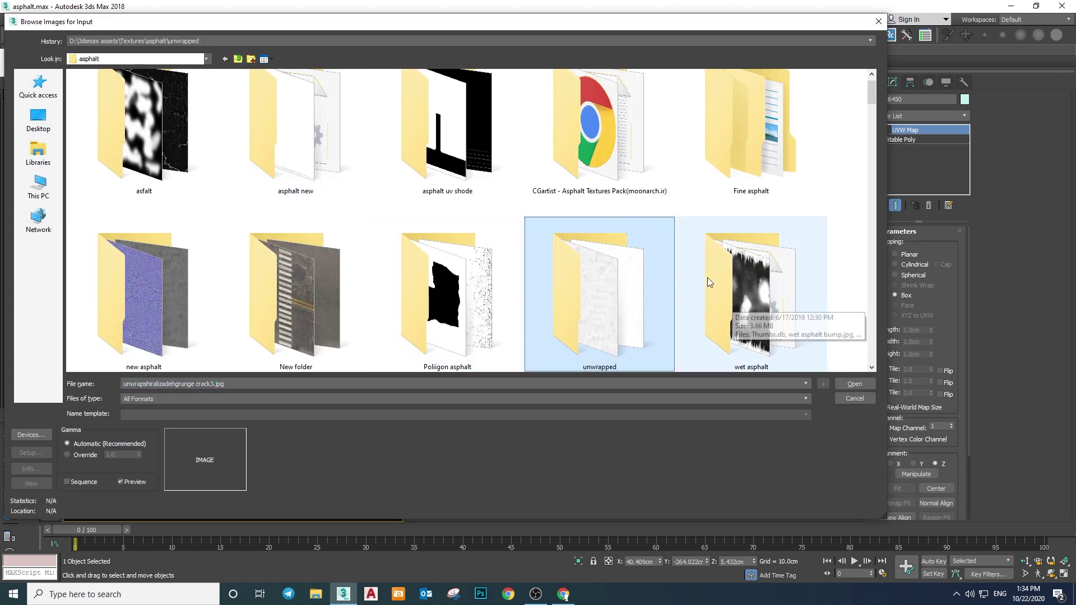
double_click(599, 286)
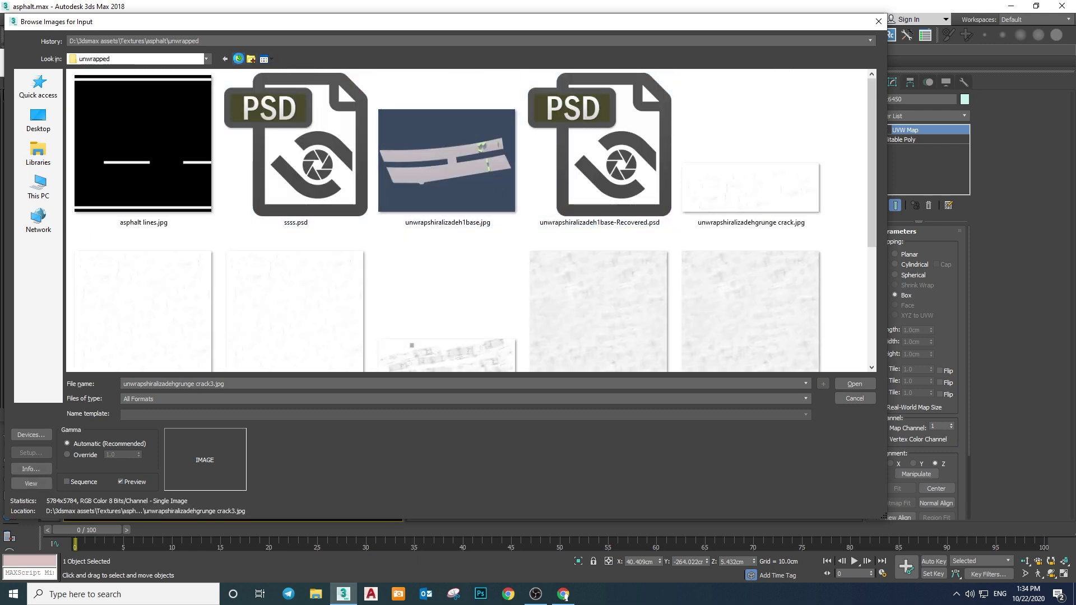
click(238, 60)
key(BackSpace)
key(d)
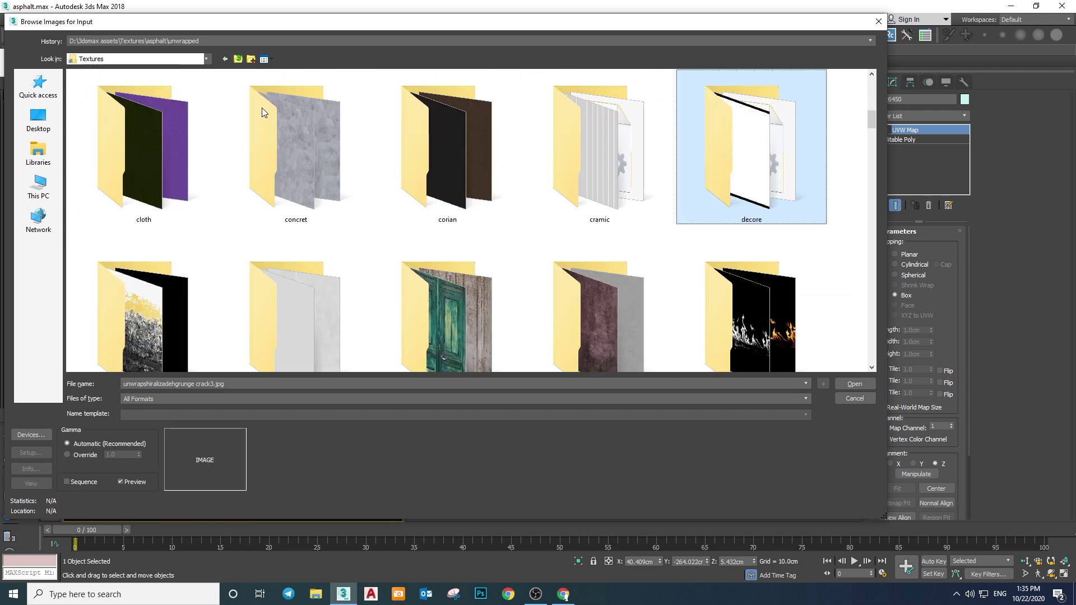
key(Right)
key(Return)
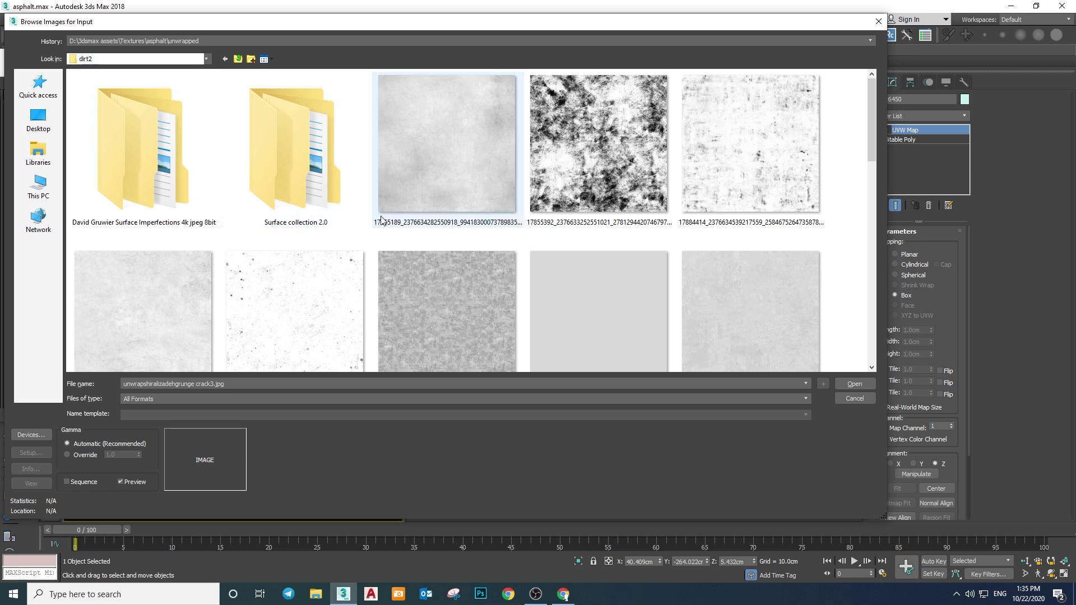
Load the dark, cloudy grunge image whose file name starts with 17972444 from the dirt2 folder
scroll(381, 220, down, 3)
scroll(379, 262, down, 6)
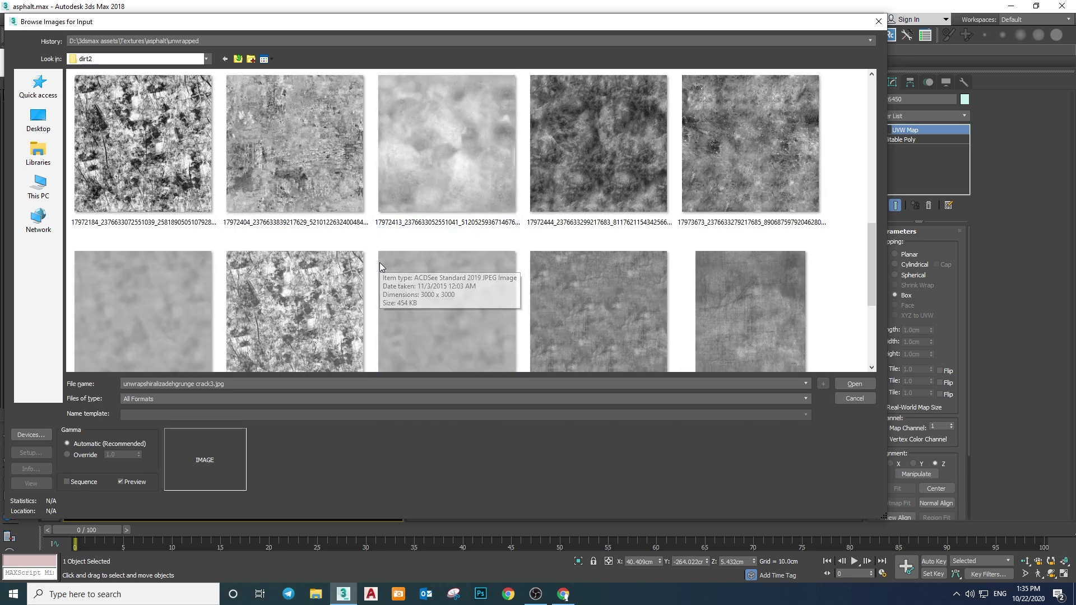
click(598, 172)
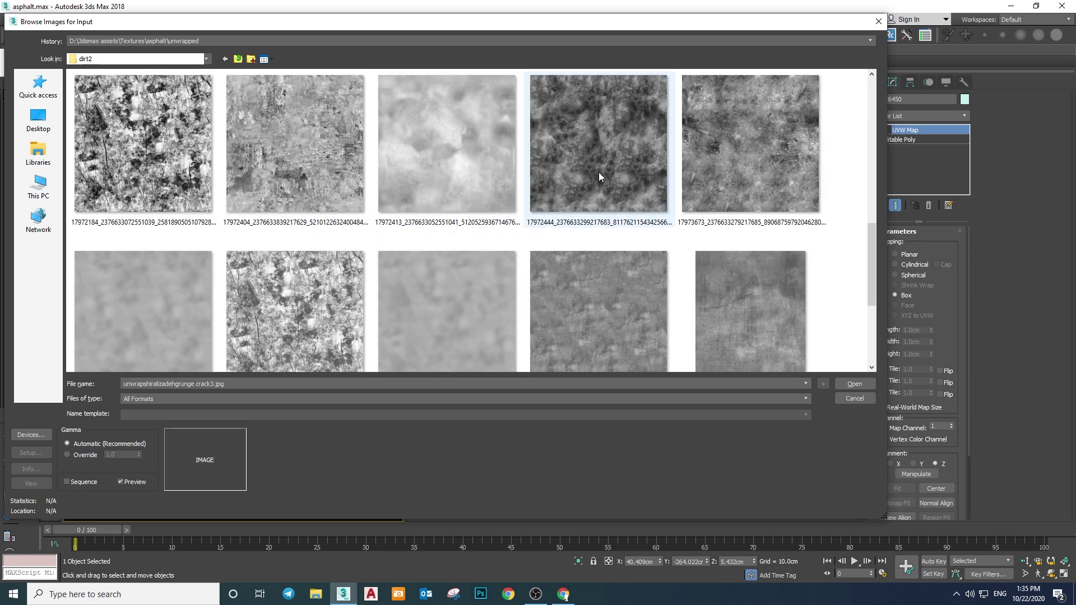
double_click(597, 173)
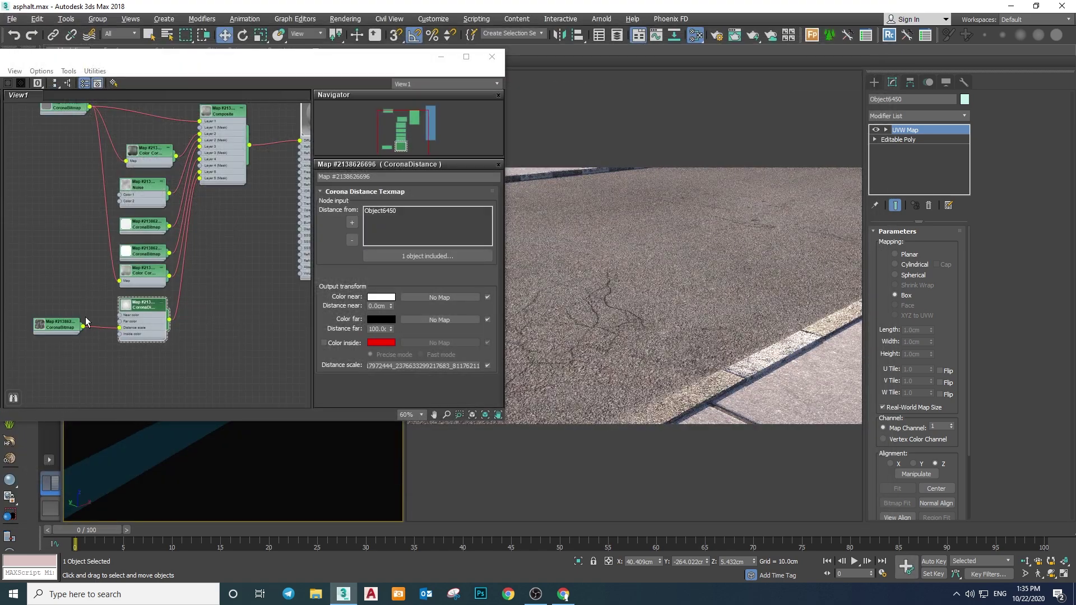
Set the grunge CoronaBitmap's real-world width and height to 500 cm each
double_click(58, 324)
double_click(402, 251)
text(500)
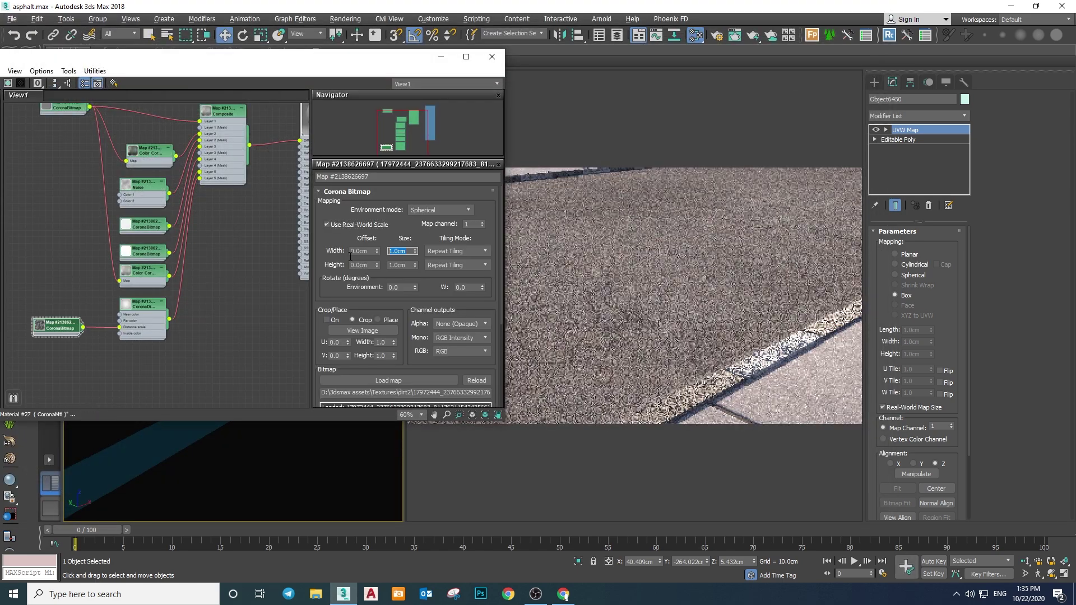
key(Tab)
text(500)
key(Return)
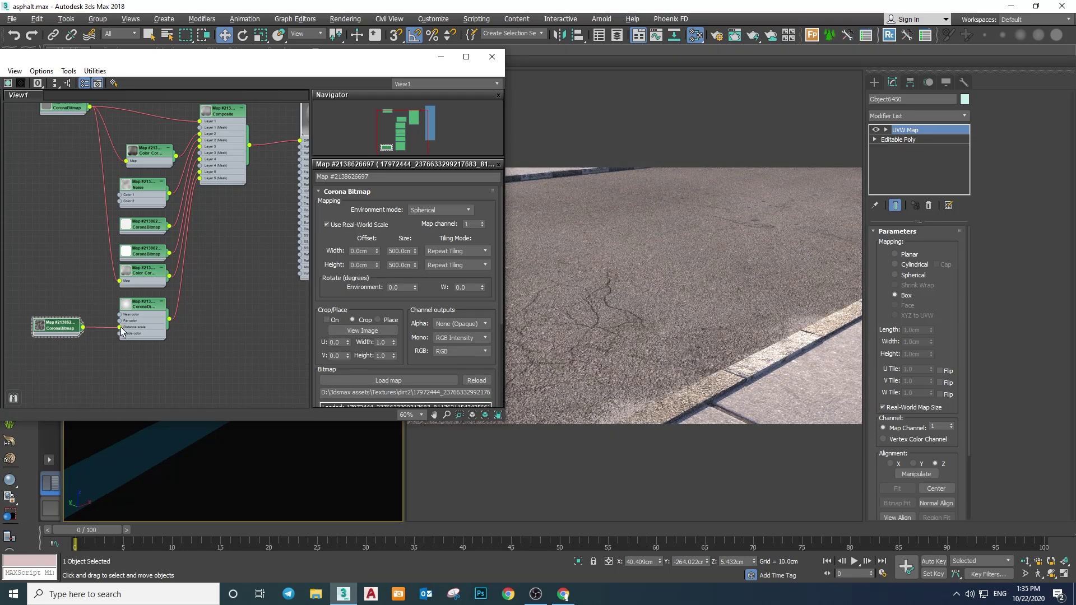
Enable the grunge bitmap's output color map and bend its curve upward with a smooth Bezier point at about 0.262, 0.799
scroll(317, 331, down, 5)
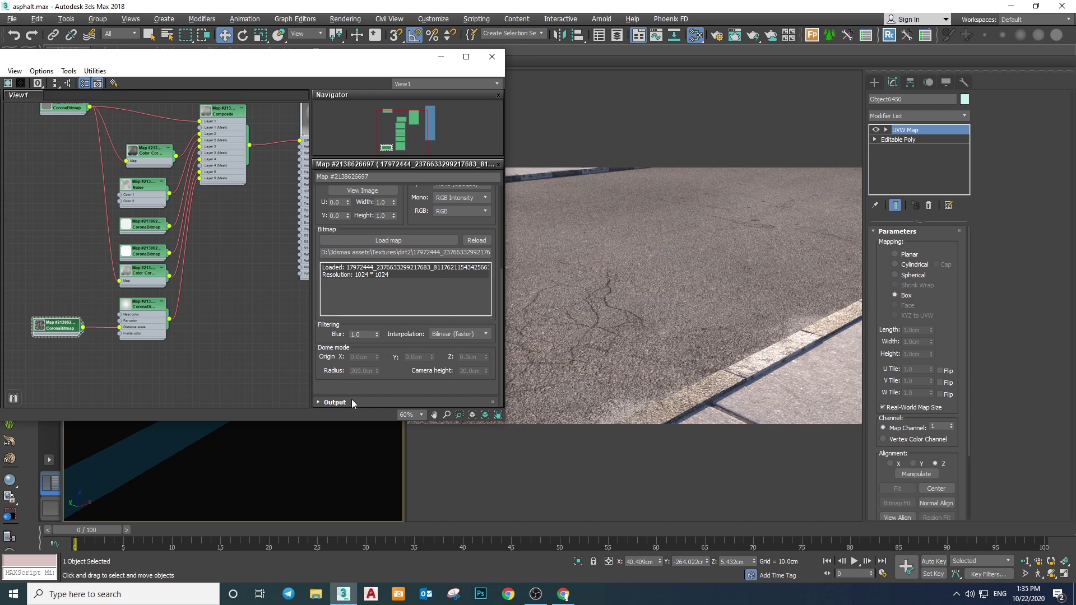
scroll(351, 399, down, 5)
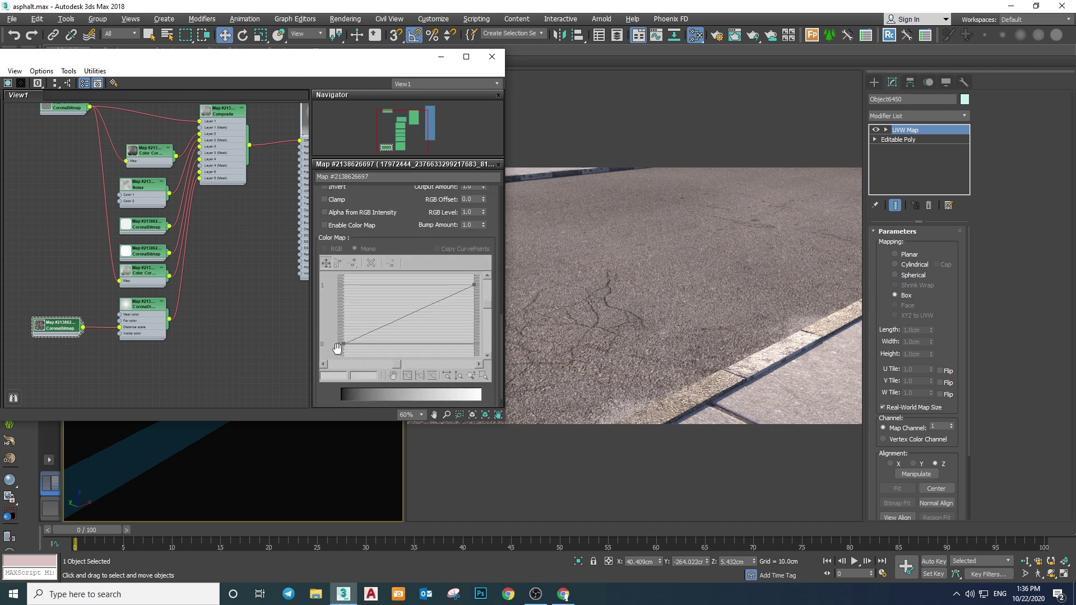
scroll(318, 388, down, 2)
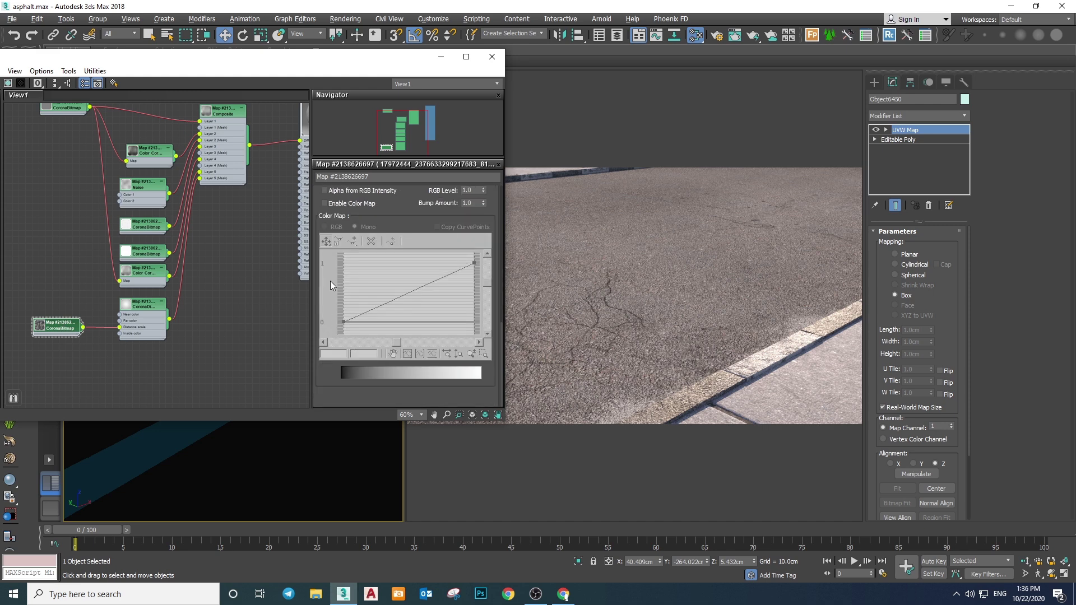
click(324, 203)
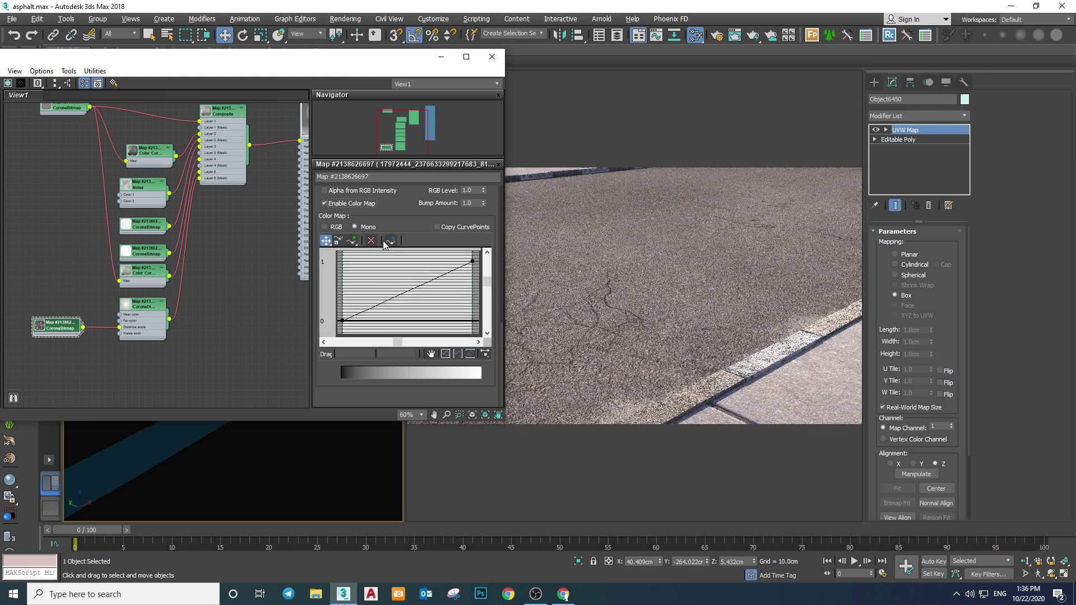
click(352, 241)
click(407, 292)
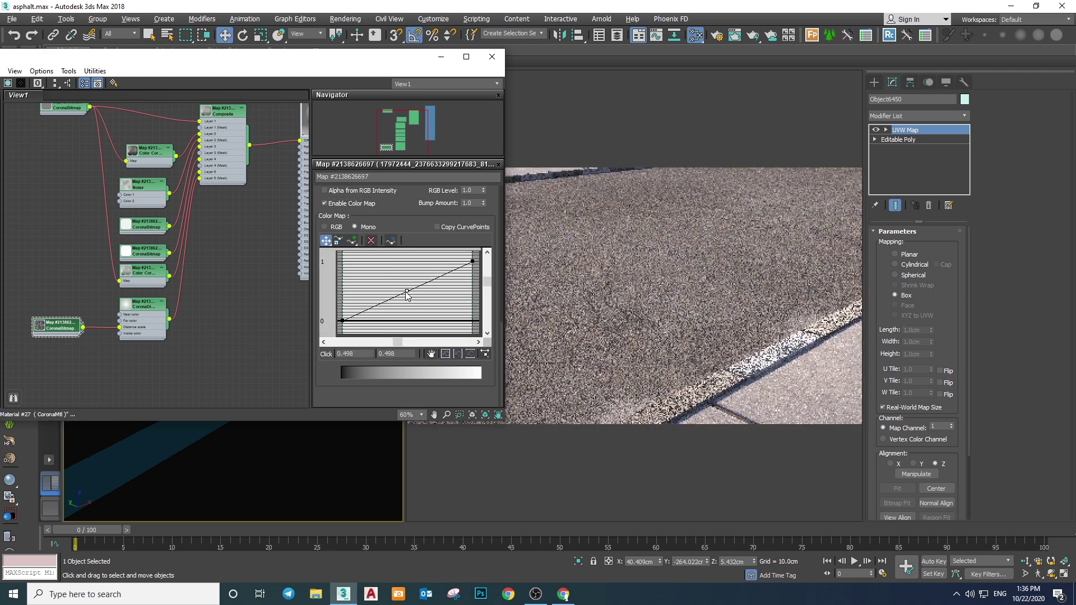
right_click(407, 291)
click(428, 313)
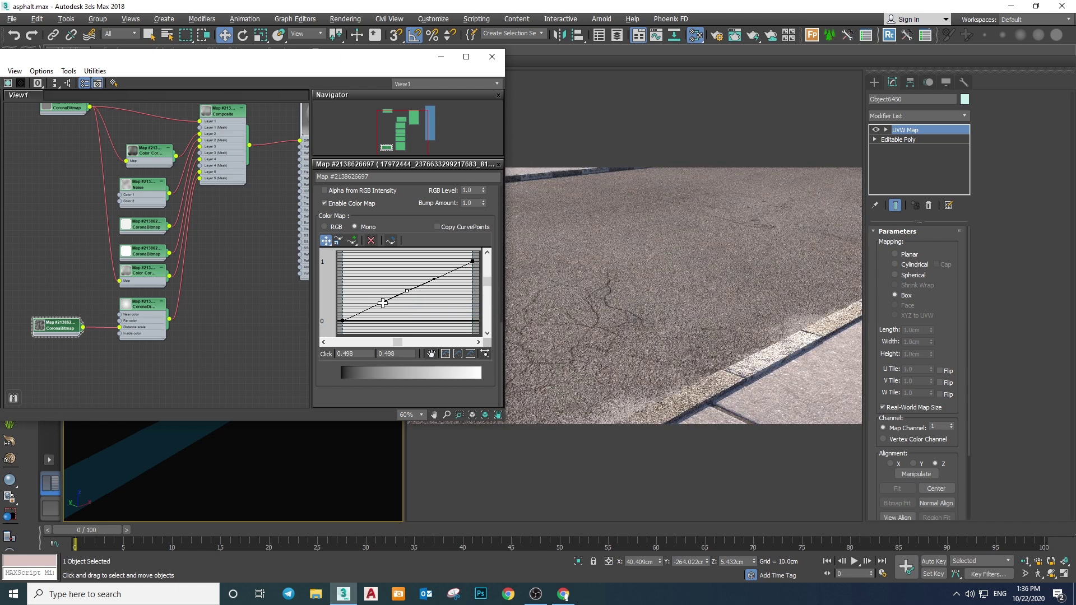
drag(407, 291, 377, 272)
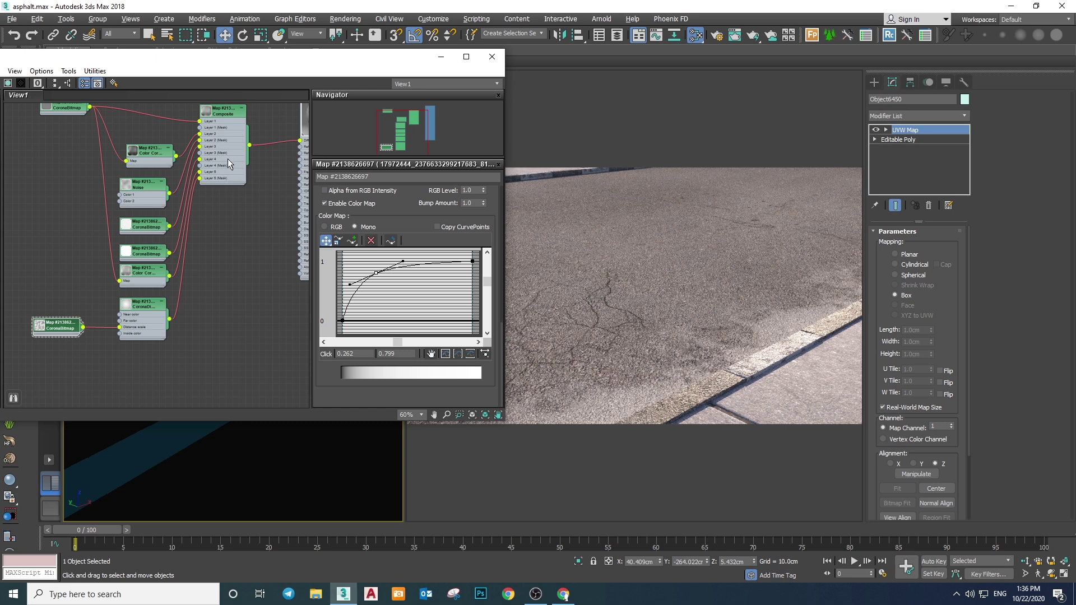
Set the CoronaDistance far distance to 200 cm and the Layer 5 Color Correction's RGB gamma/contrast to 1.17
double_click(145, 307)
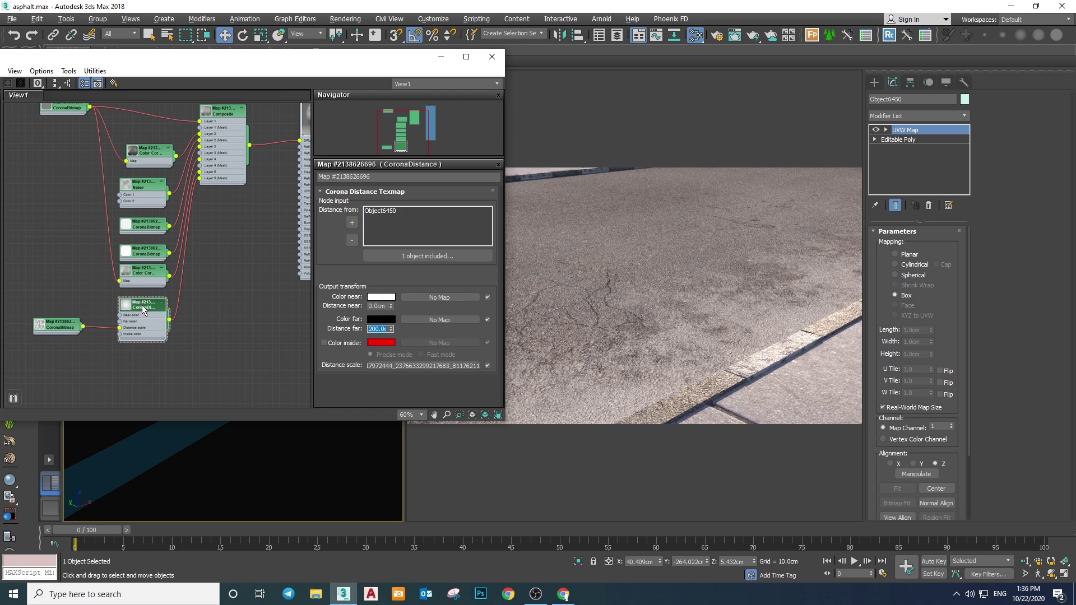
double_click(141, 275)
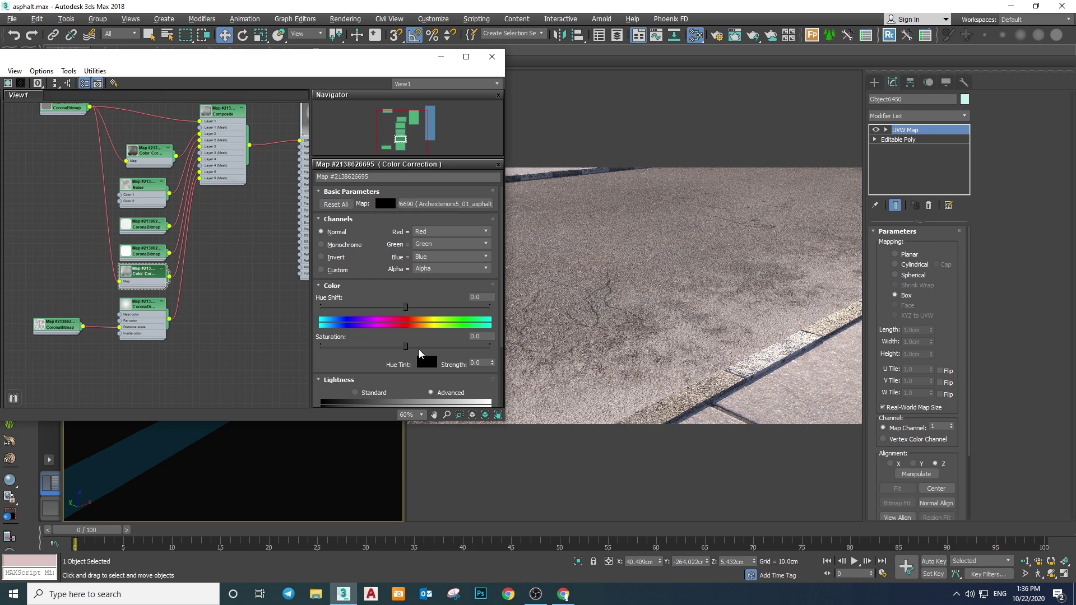
drag(364, 362, 372, 224)
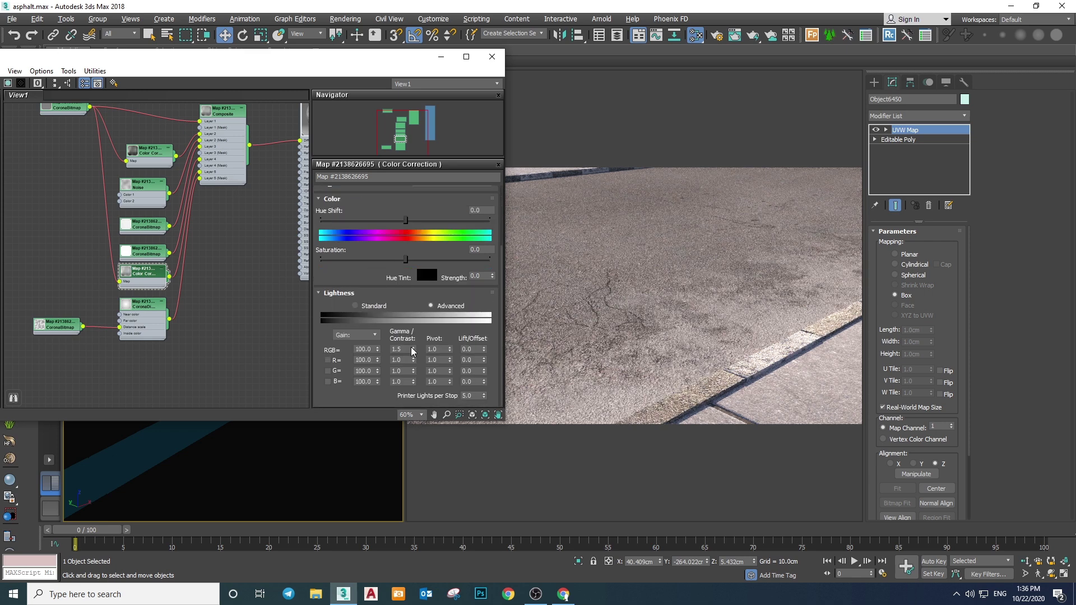
drag(413, 349, 412, 369)
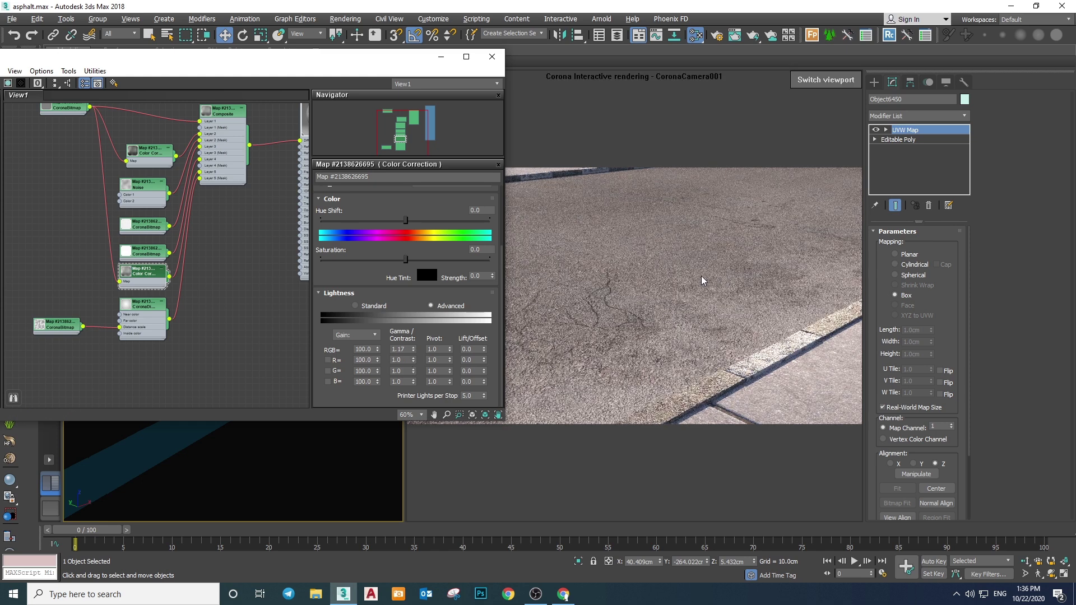
Check the asphalt in the interactive render through CoronaCamera002, and return to CoronaCamera001
click(826, 79)
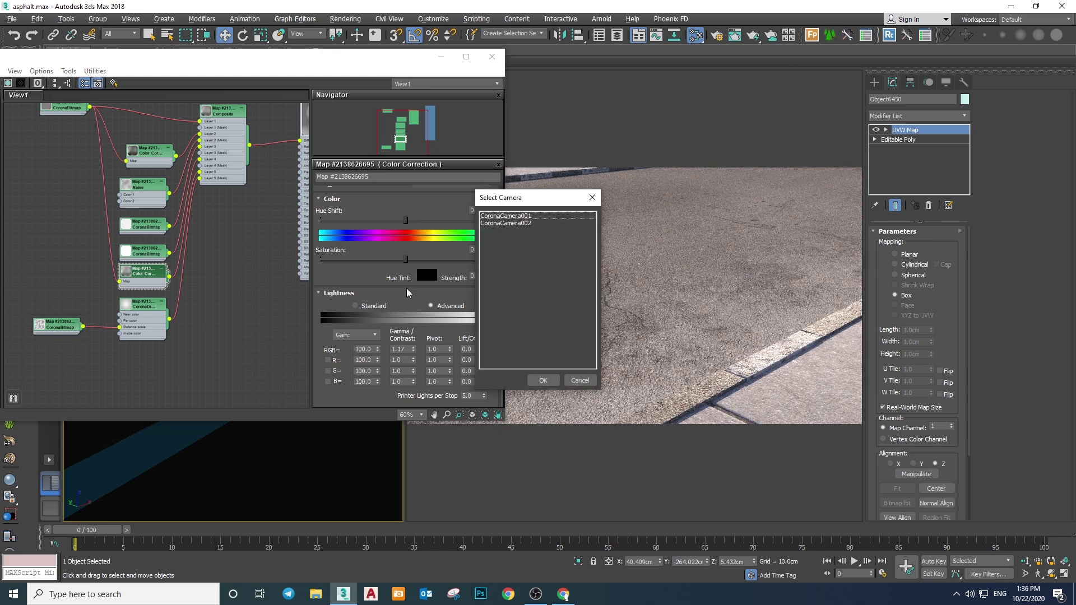
click(533, 224)
double_click(532, 223)
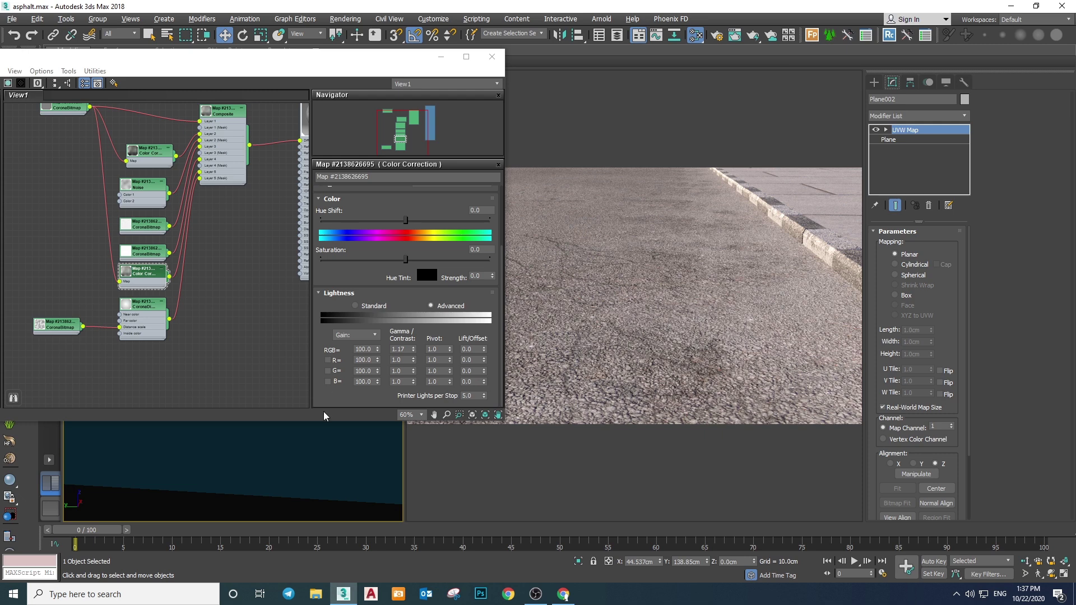
key(c)
click(500, 218)
double_click(500, 218)
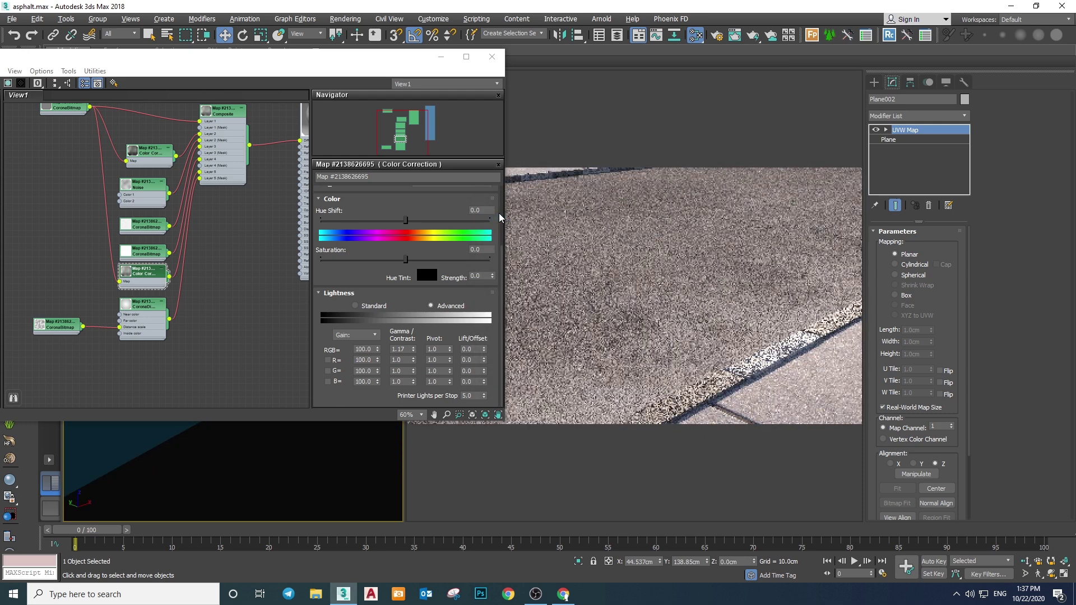
Connect the crack3 CoronaBitmap to the Displacement input of the asphalt CoronaMtl, Material #27
middle_drag(253, 233, 190, 243)
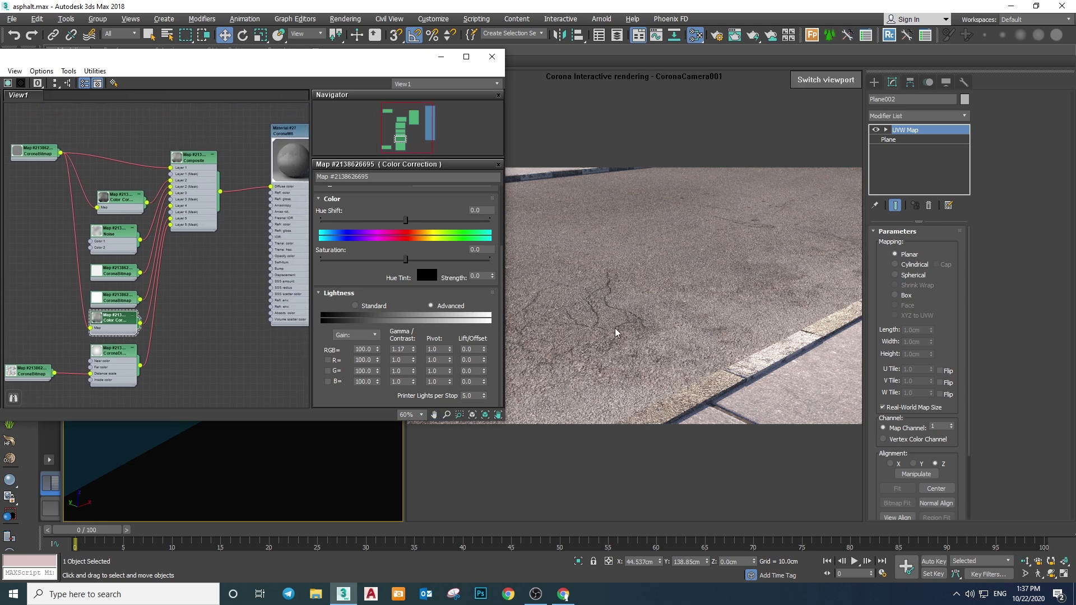
click(121, 302)
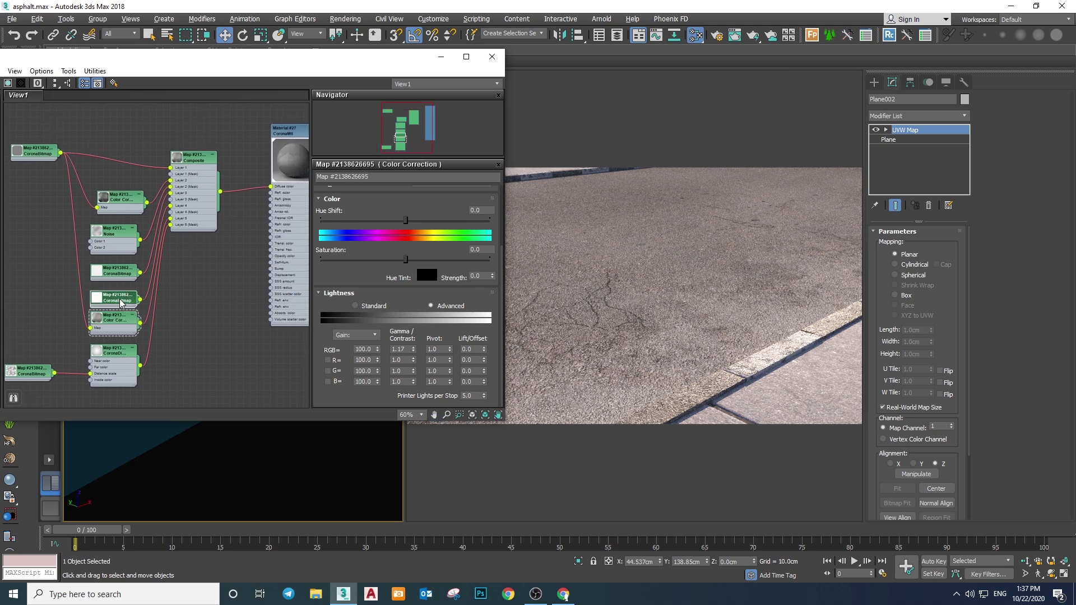
double_click(108, 305)
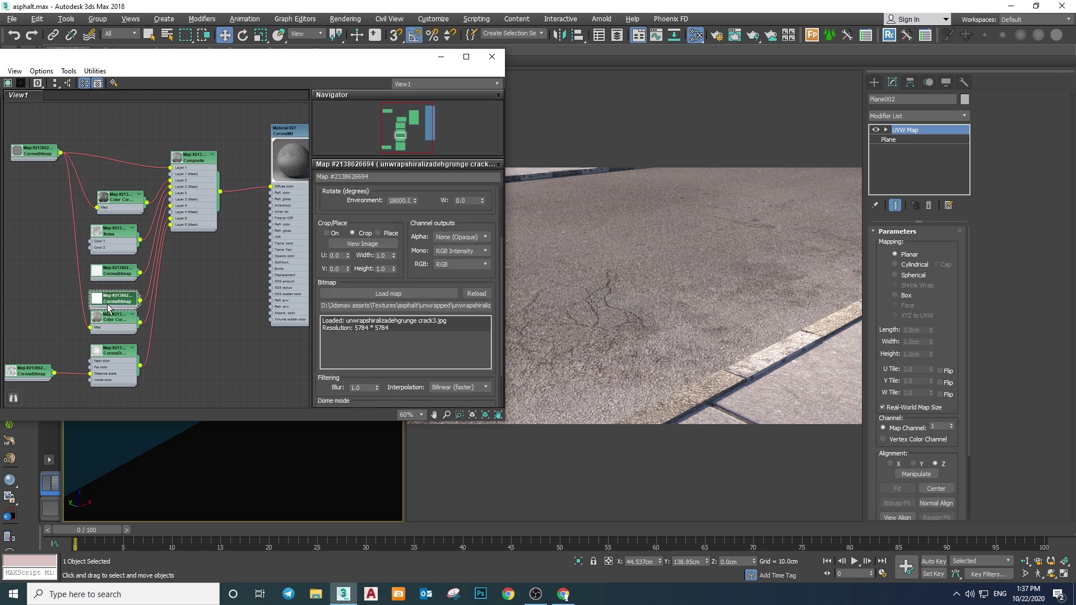
drag(217, 277, 277, 275)
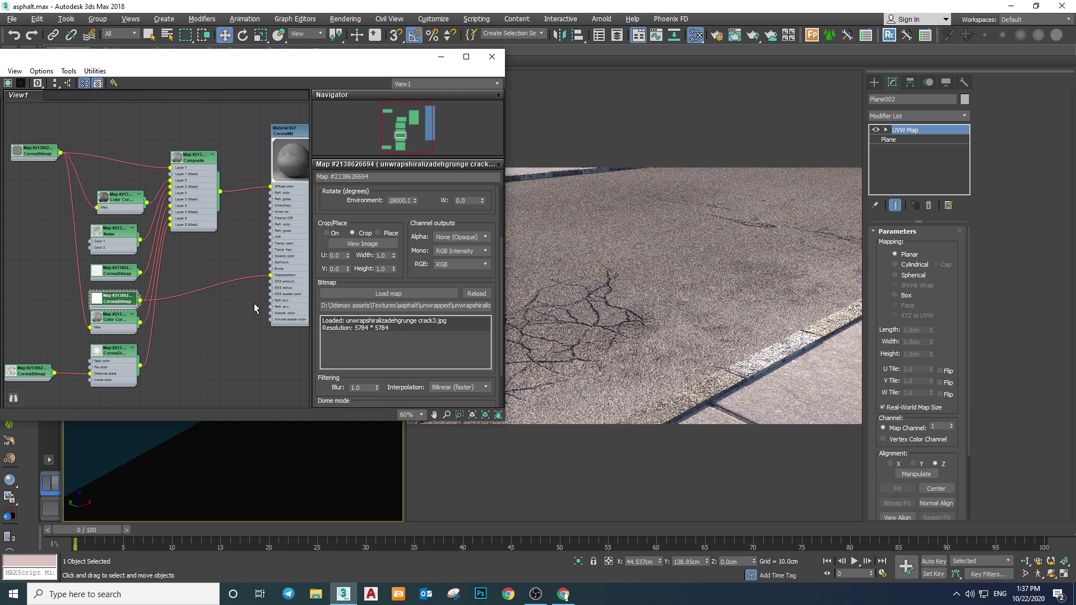
Set the asphalt material's displacement max level to 0.5 cm
double_click(292, 265)
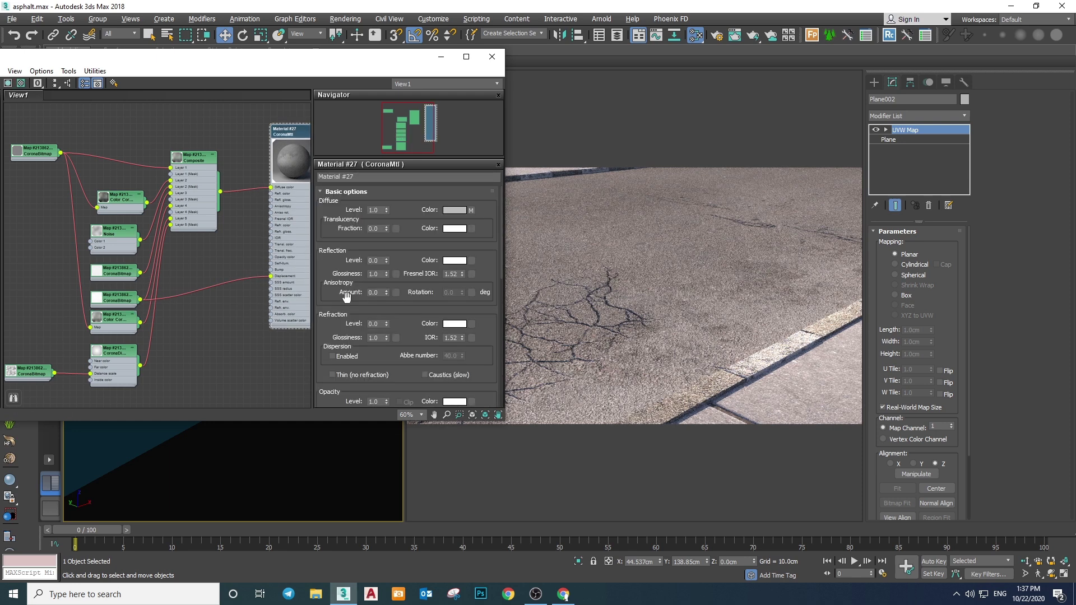
drag(392, 313, 403, 189)
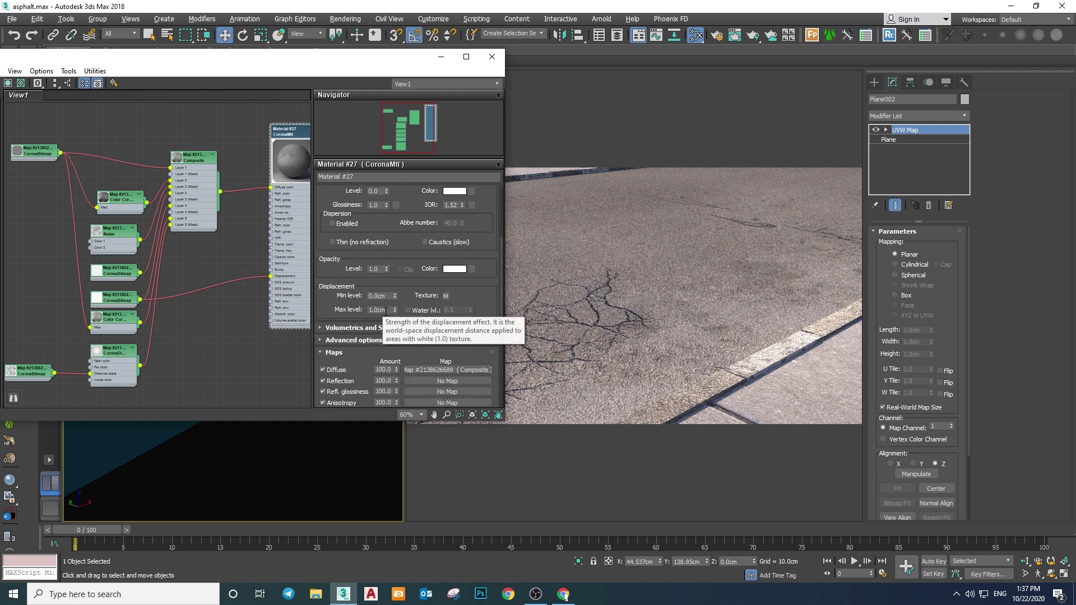
click(371, 310)
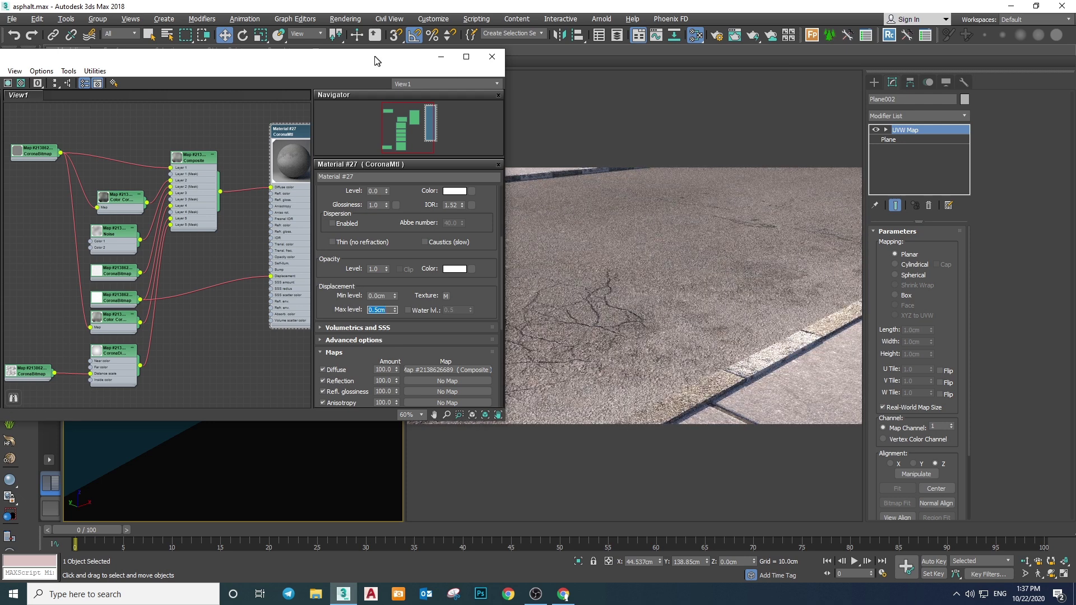
Raise the asphalt material's reflection level to 1.0 and move the map nodes farther away from the material node
drag(379, 61, 395, 41)
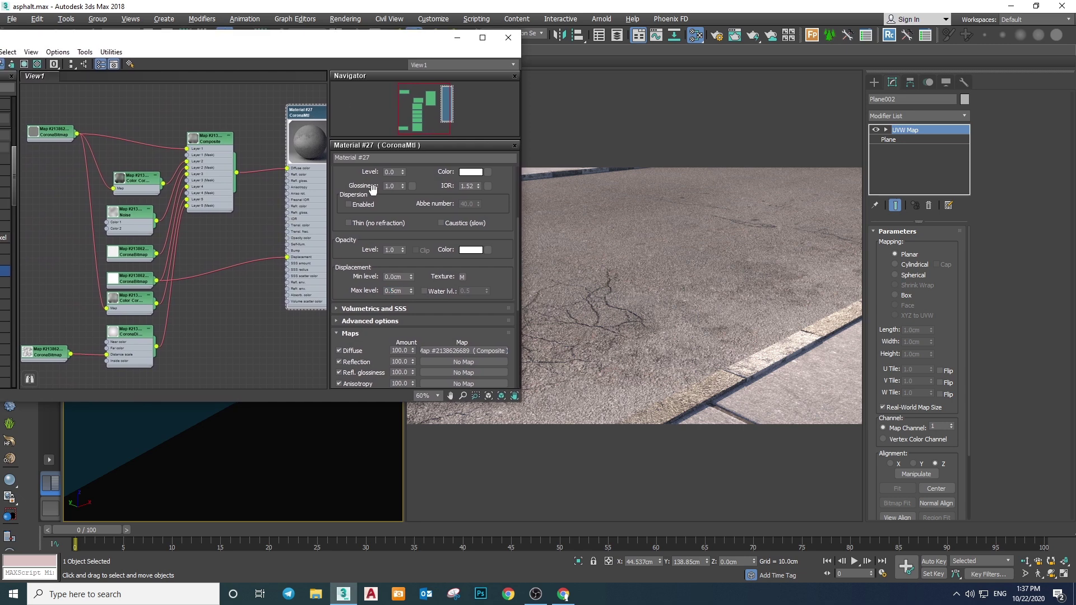
scroll(431, 374, up, 5)
drag(402, 242, 395, 234)
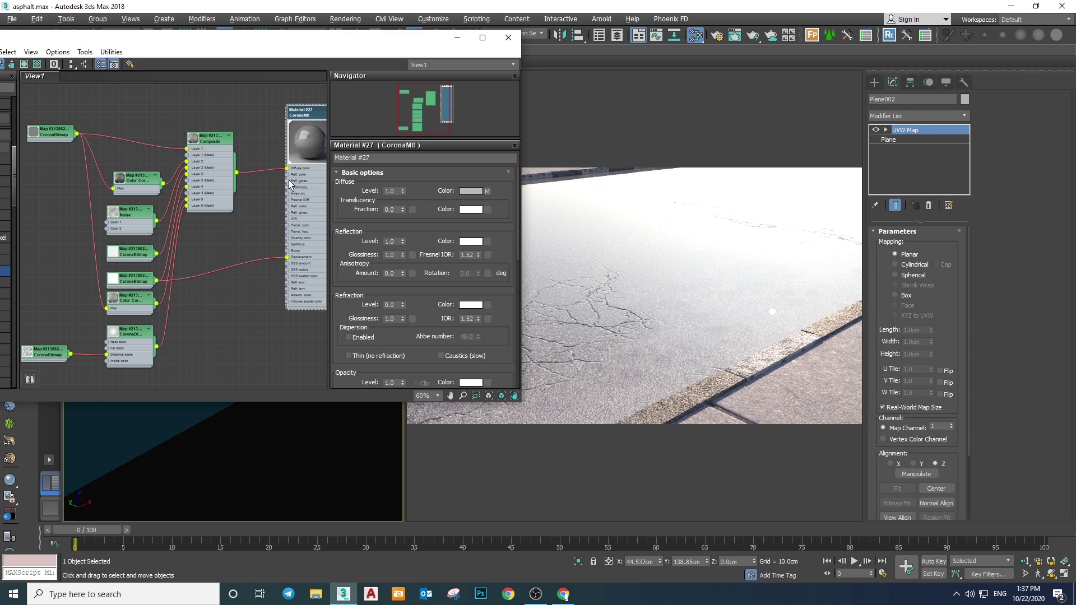
drag(221, 187, 162, 134)
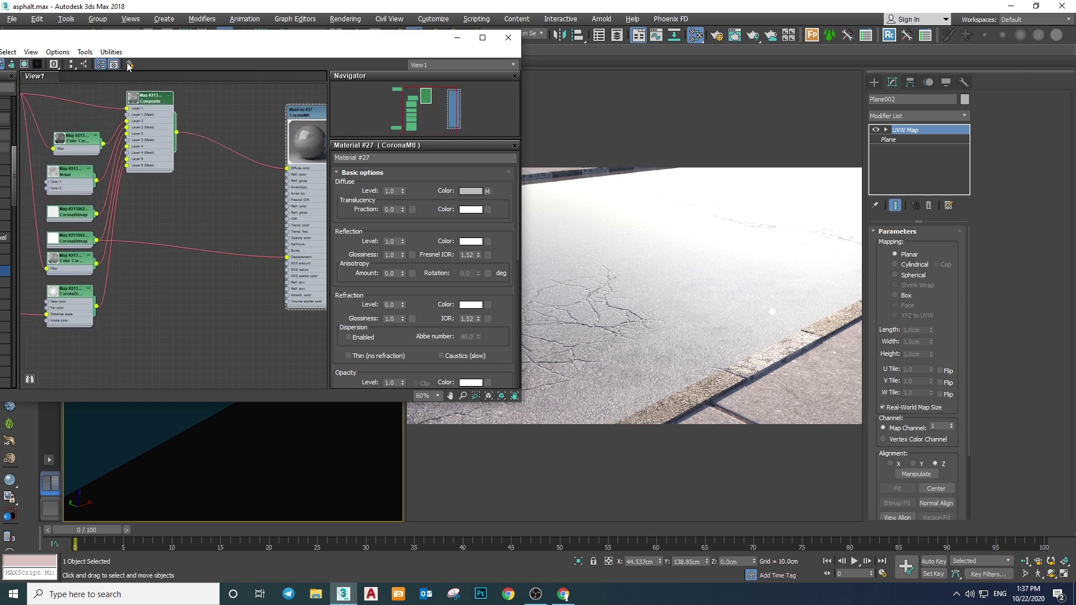
Add a Color Correction map fed by the Composite, set its saturation to -100, and connect it to Material #27's reflection glossiness input
drag(120, 38, 236, 37)
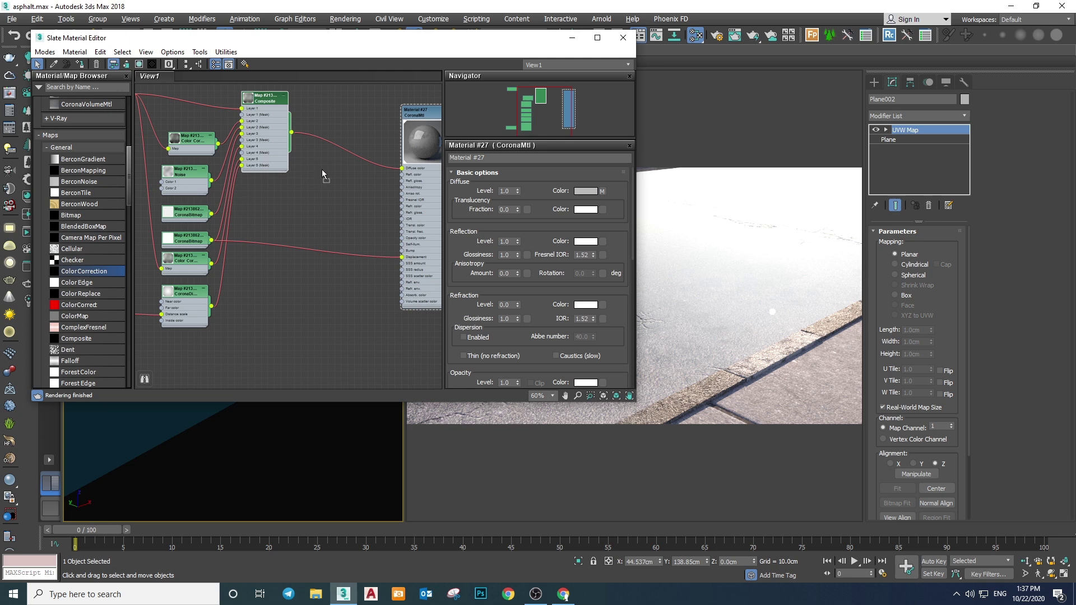
drag(322, 170, 323, 171)
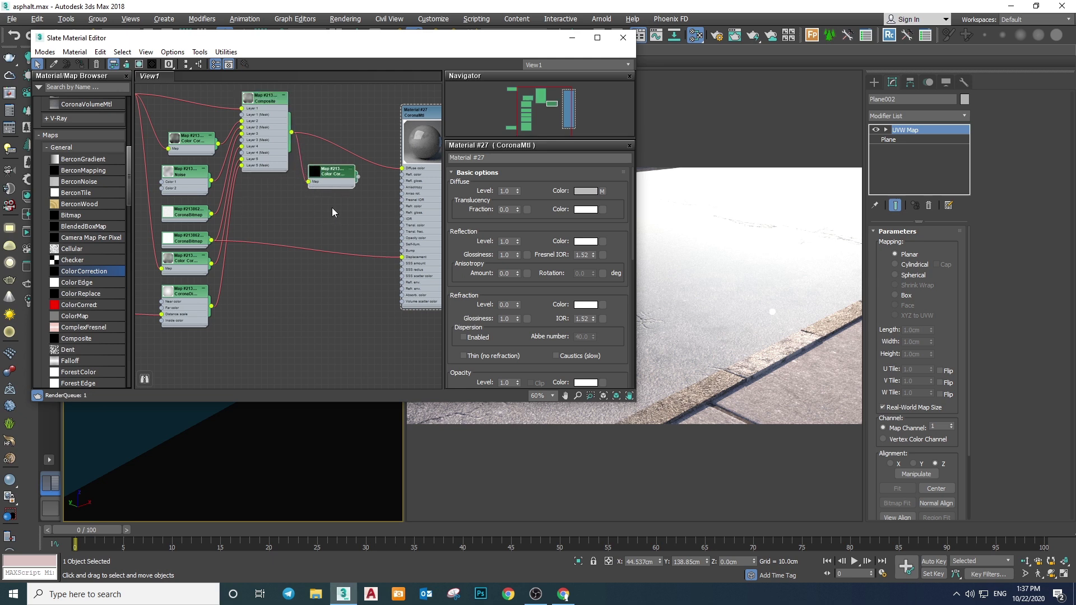
double_click(337, 185)
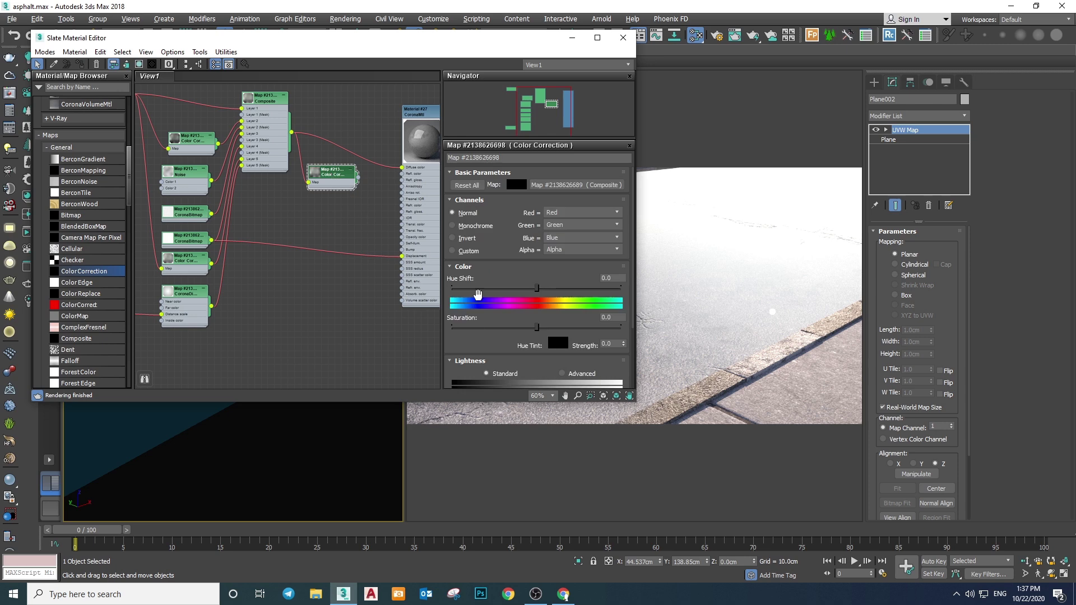
drag(481, 327, 452, 327)
drag(360, 178, 403, 180)
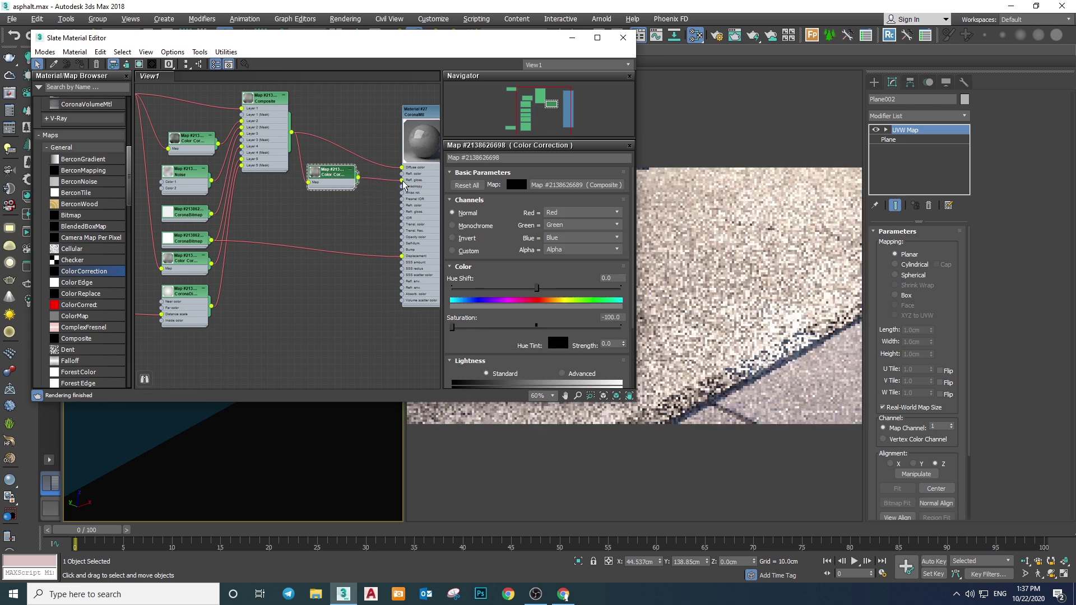
Switch the glossiness Color Correction's lightness to Advanced and set its RGB gamma/contrast to 1.1
drag(390, 44, 256, 43)
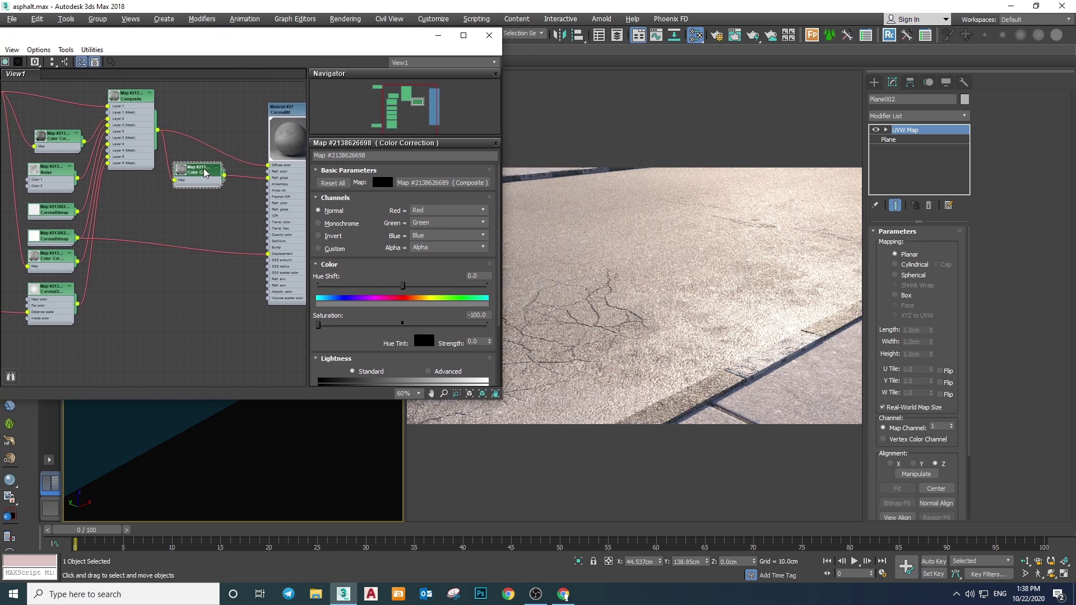
scroll(362, 336, down, 3)
click(436, 290)
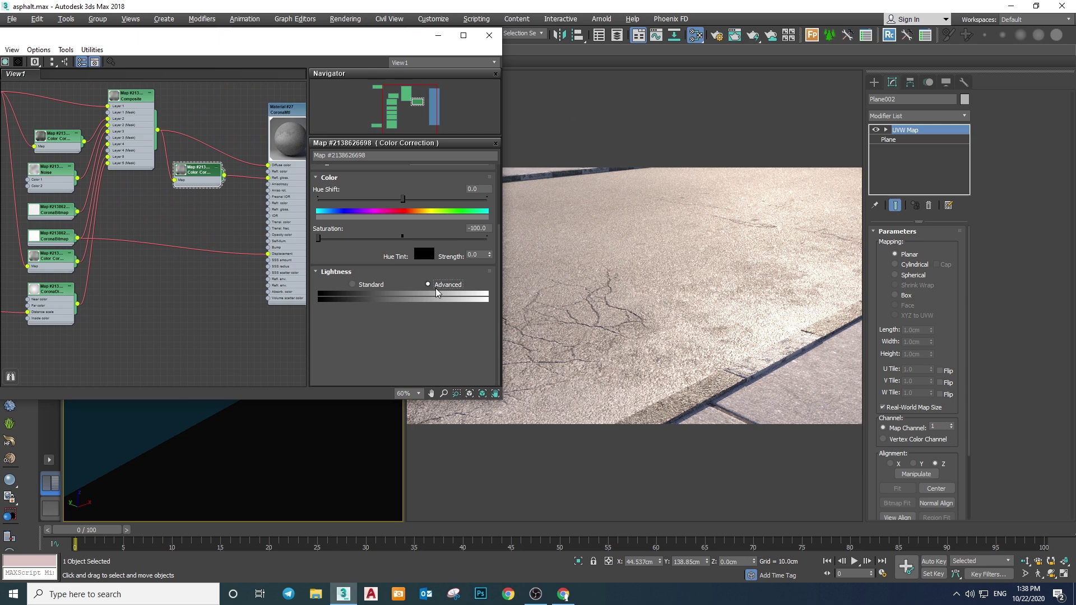
mouse_move(411, 329)
mouse_down()
mouse_move(407, 354)
mouse_move(408, 322)
mouse_up()
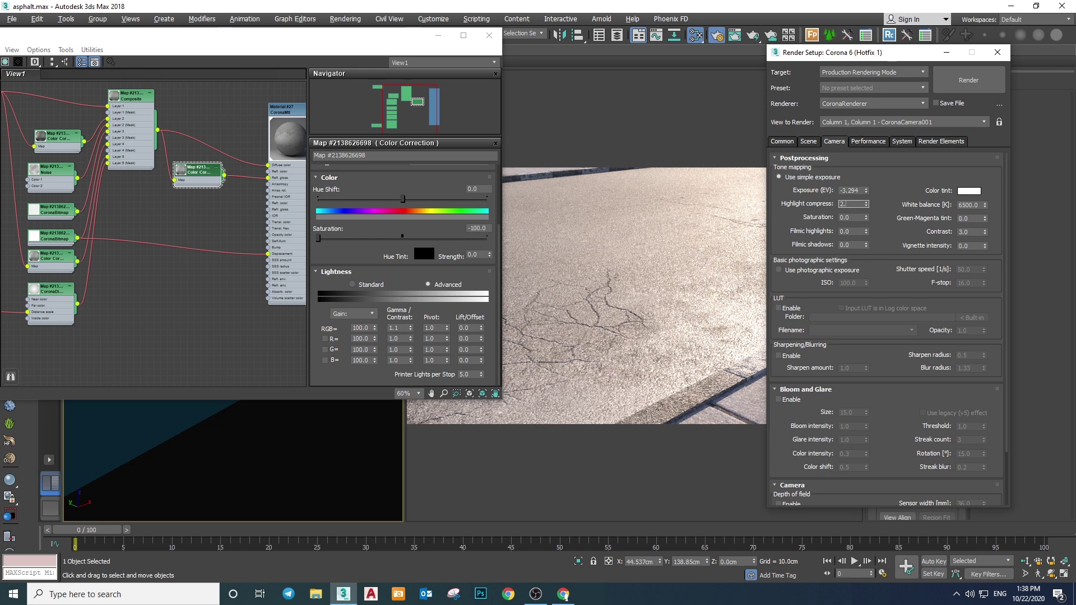
Set the Corona camera postprocessing highlight compress to 2.5 and close the render setup
text(5)
key(Return)
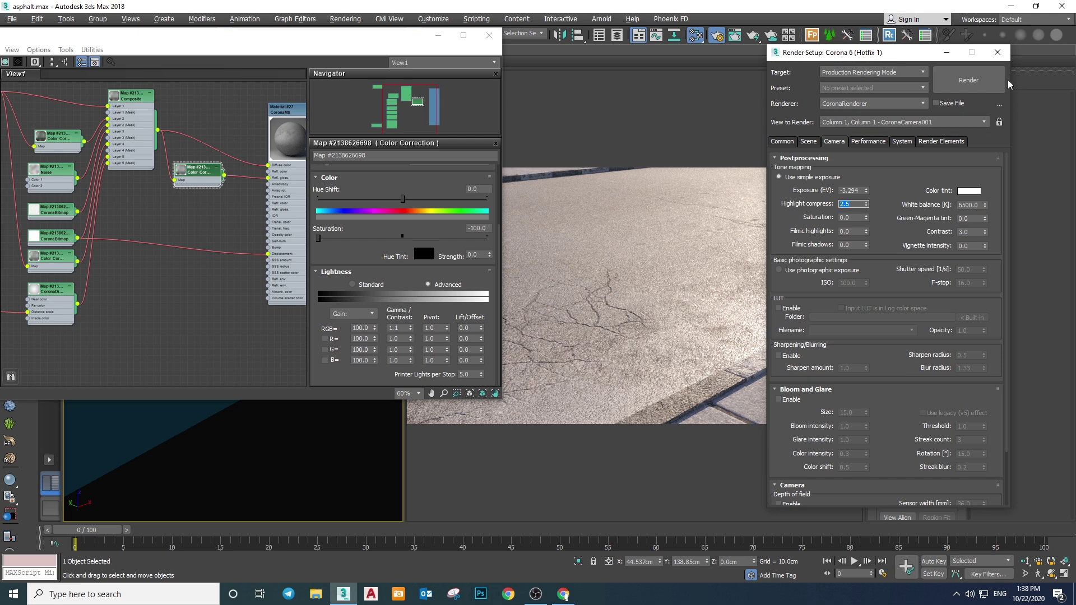
click(998, 52)
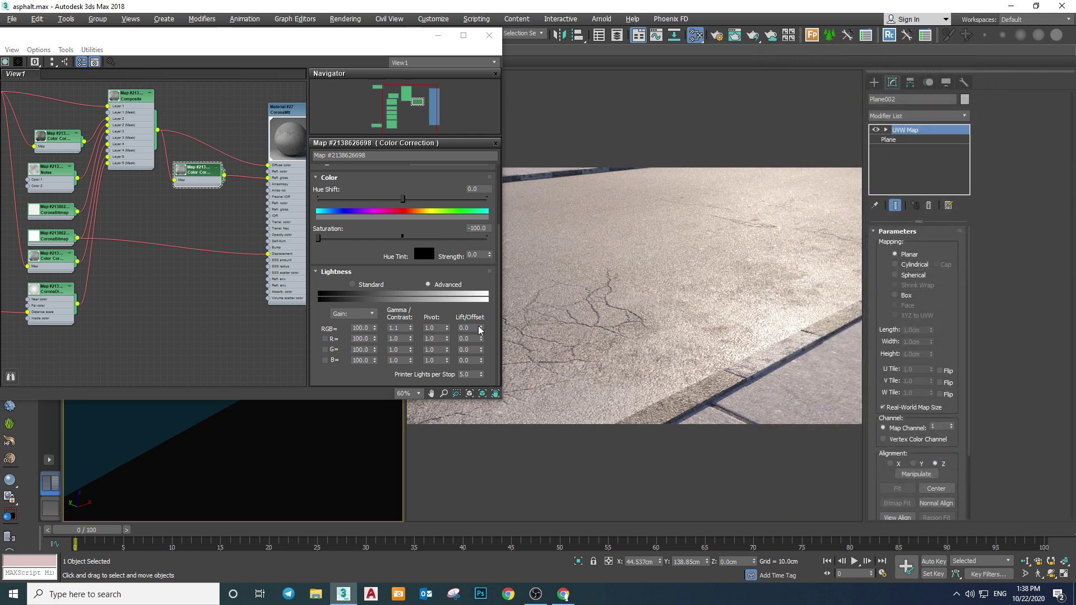
Connect the desaturated Color Correction to Material #27's Bump input and switch the viewport to CoronaCamera002
drag(224, 179, 268, 250)
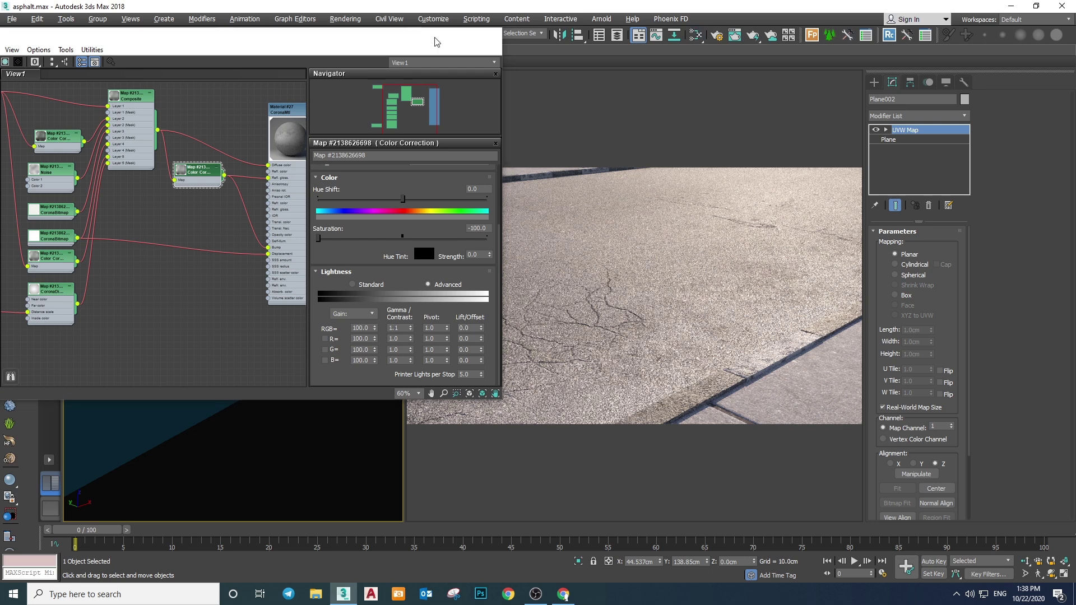
click(439, 36)
key(c)
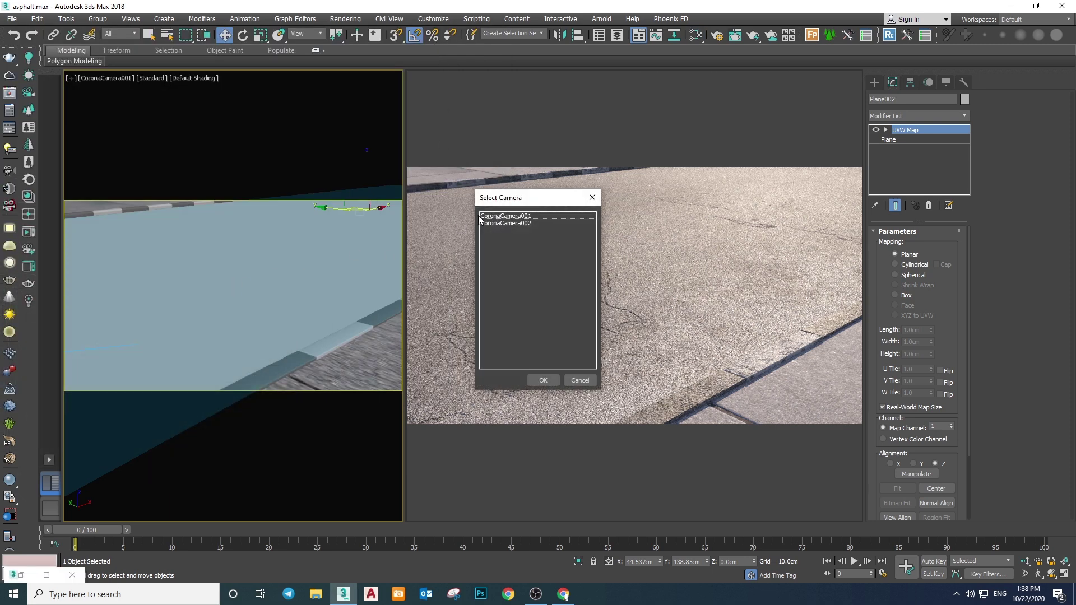
double_click(487, 223)
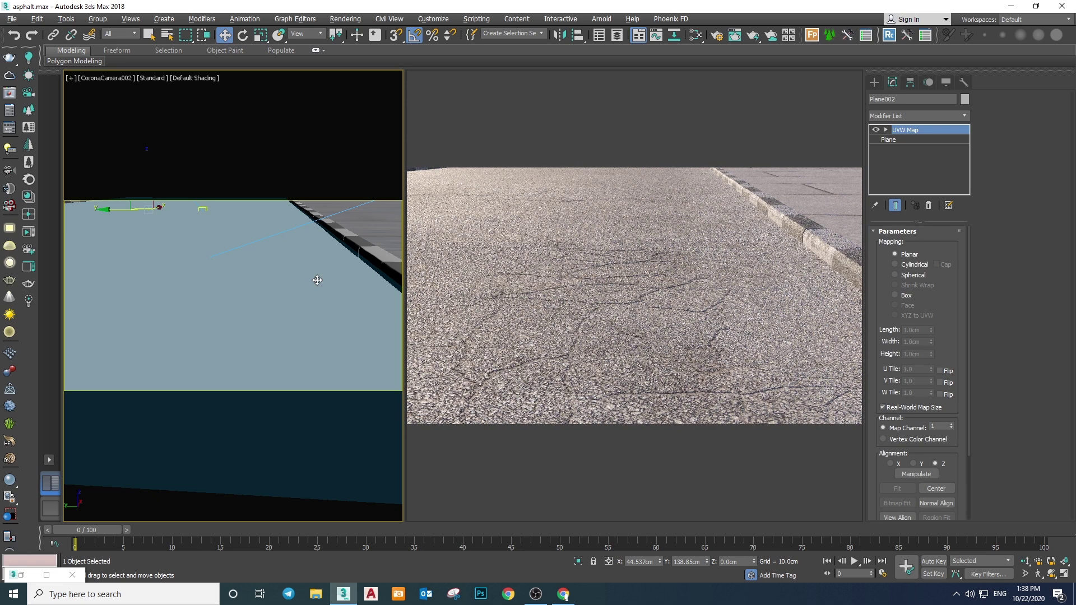
Turn CoronaCamera002 across the road with Walk Through to examine the asphalt's bump and reflections in the interactive render
click(1039, 573)
drag(264, 260, 229, 264)
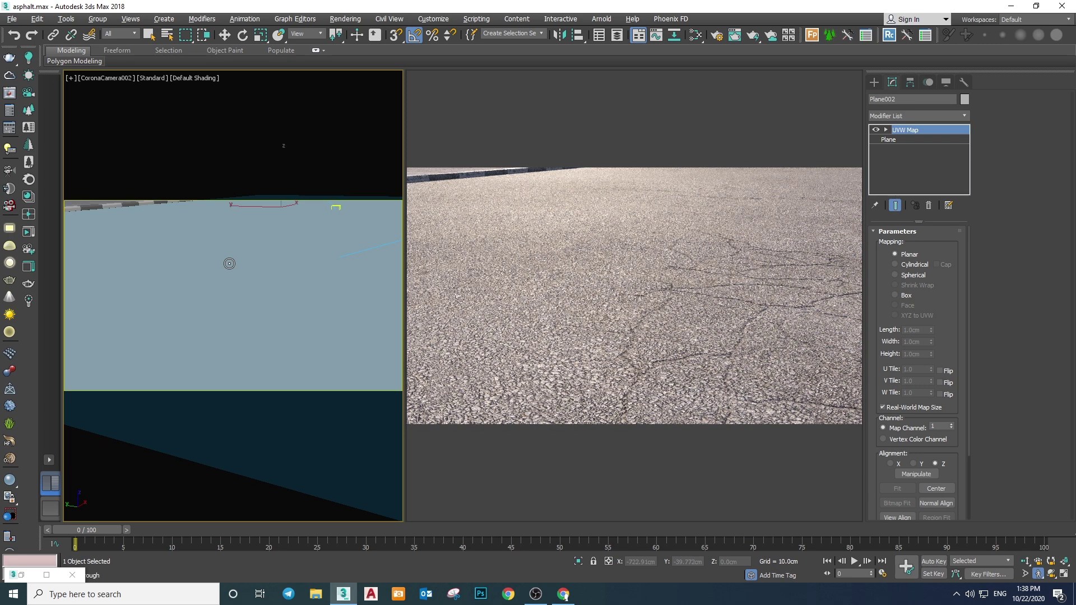
drag(229, 264, 262, 264)
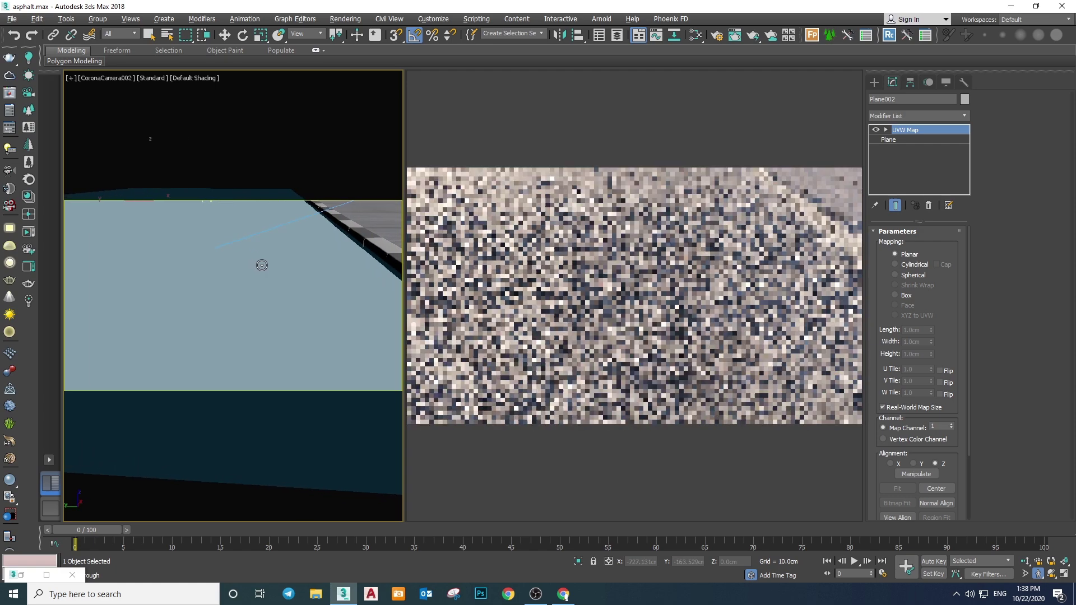
key(w)
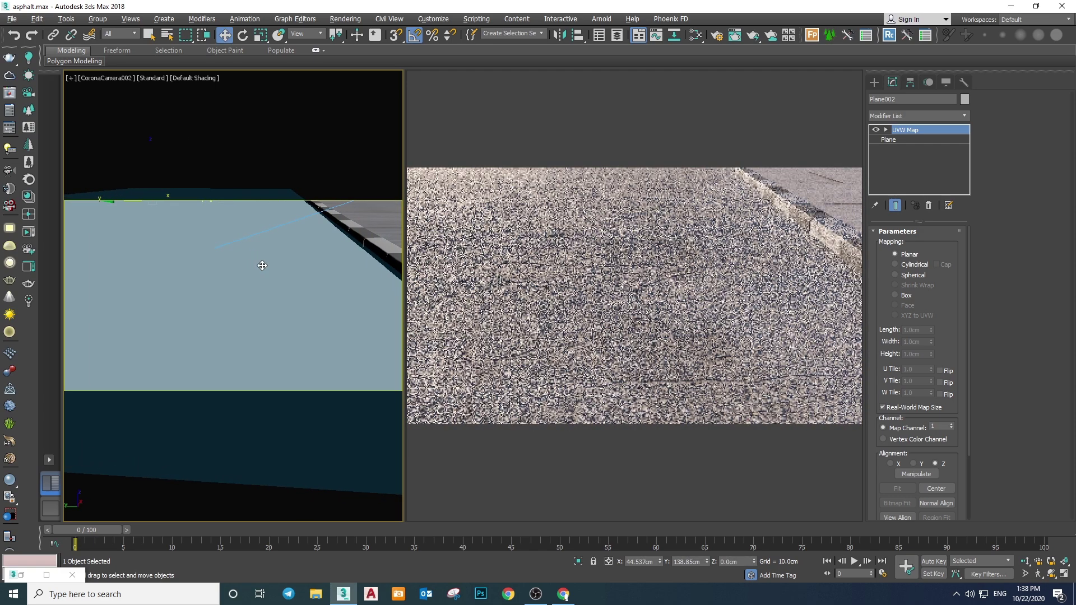